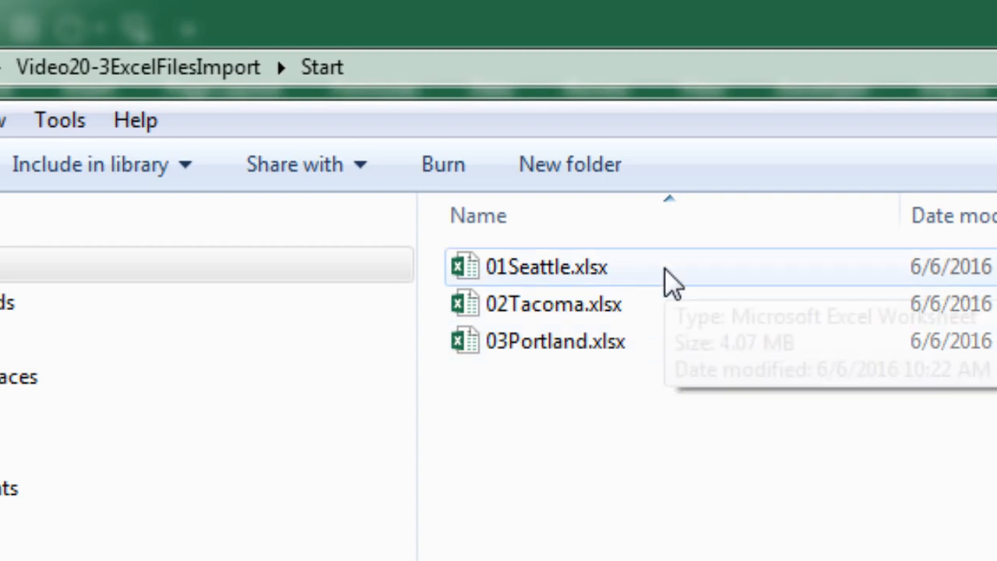
- Open 01Seattle.xlsx and examine its sales records down to the last row, widening column A to show the full dates
double_click(508, 278)
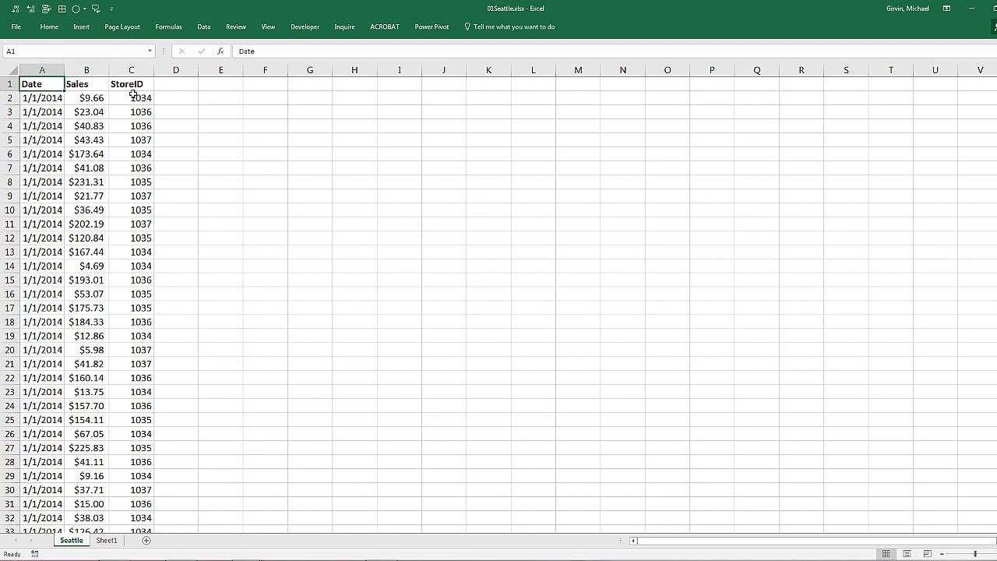
left_click(41, 113)
key("ctrl+Down")
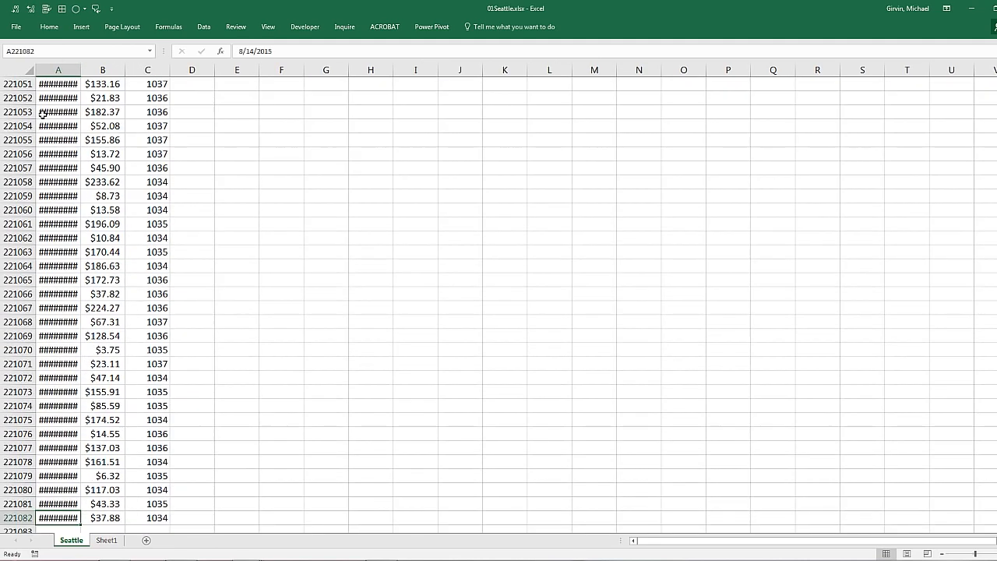
scroll(121, 423, "down", 2)
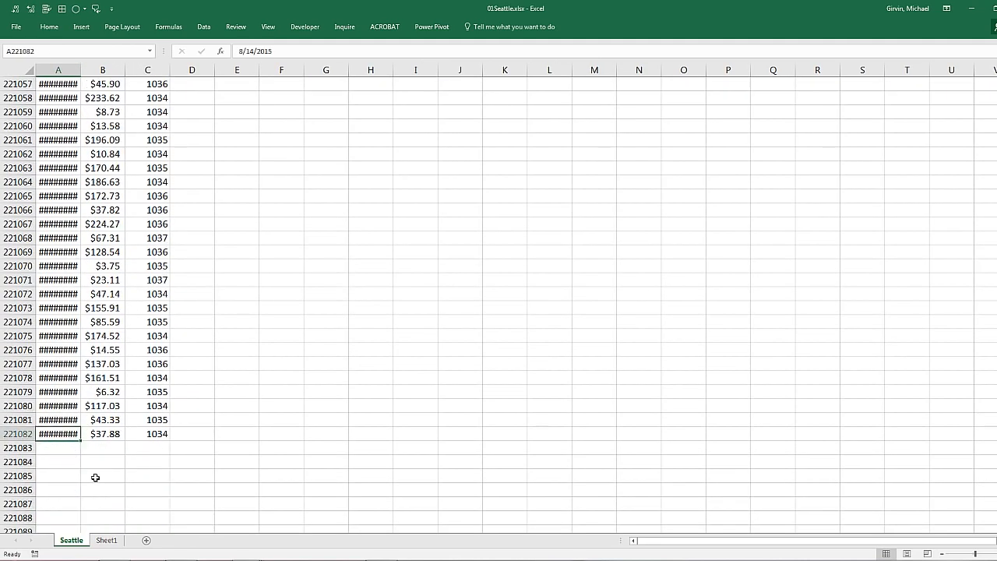
left_click_drag(80, 70, 99, 70)
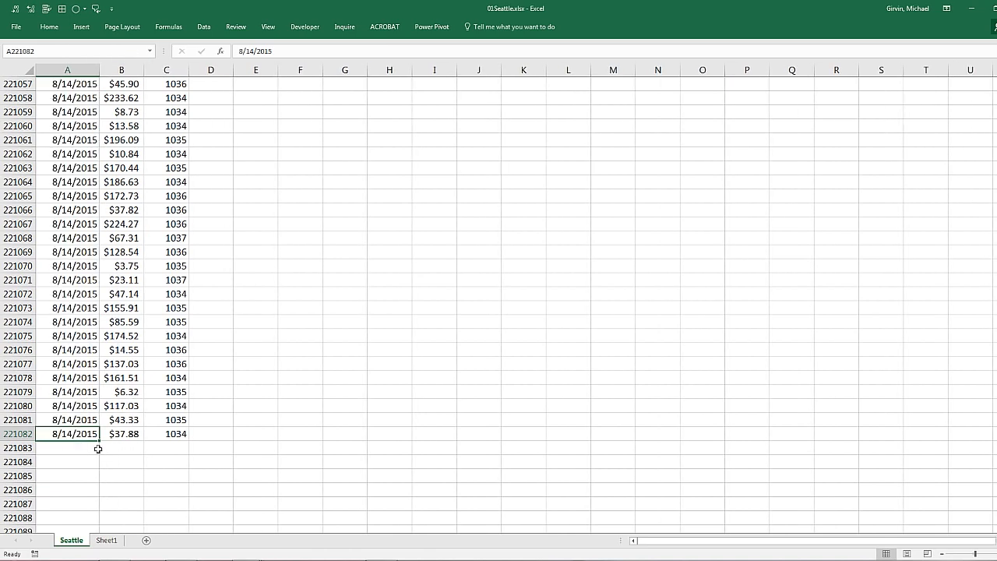
key("ctrl+Up")
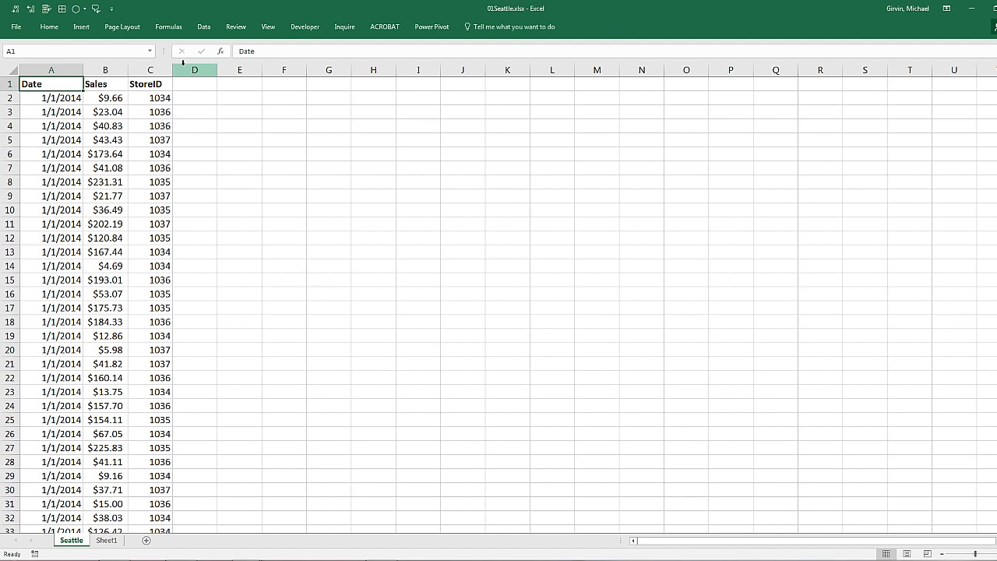
left_click(203, 26)
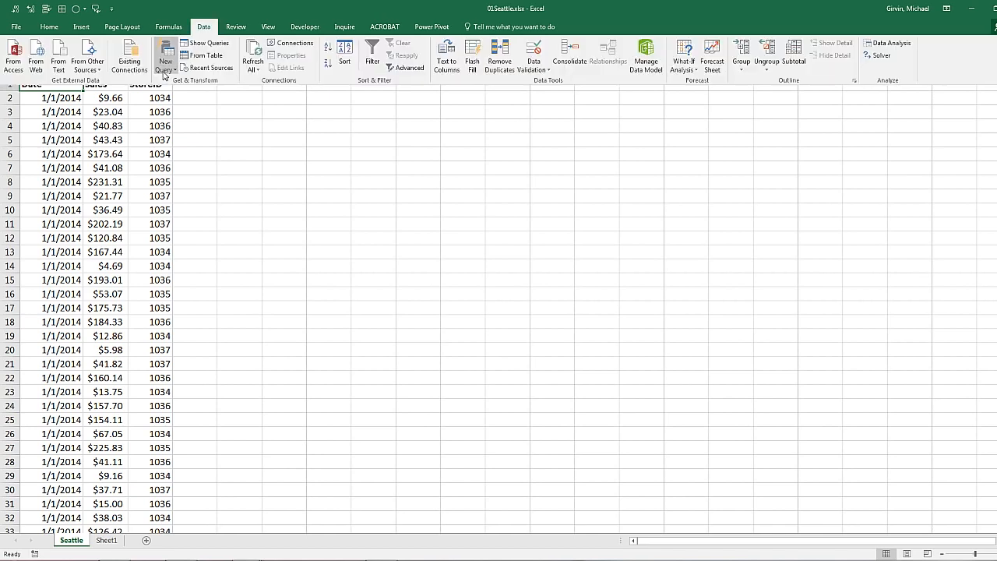
left_click(165, 61)
mouse_move(222, 90)
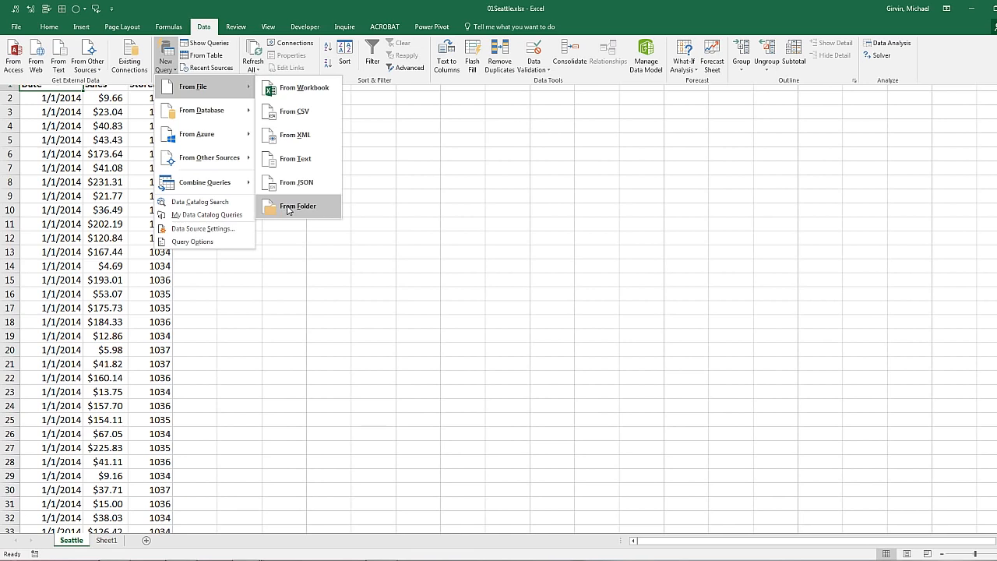
key("Escape")
key("Escape")
key("Escape")
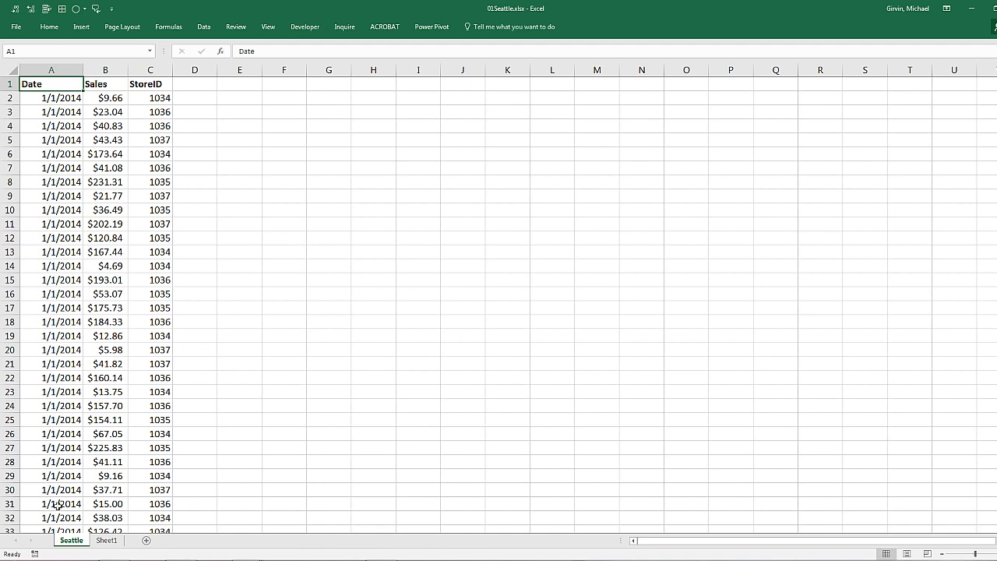
- Examine the SalesDN named range on Sheet1 of the Seattle workbook, and close that workbook
left_click(117, 541)
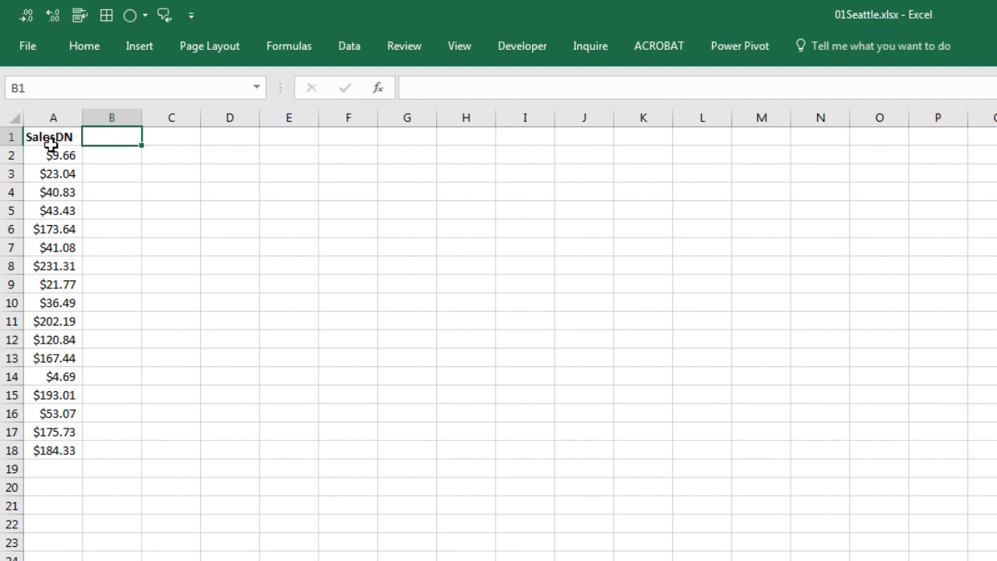
left_click_drag(41, 123, 59, 366)
left_click_drag(74, 458, 76, 460)
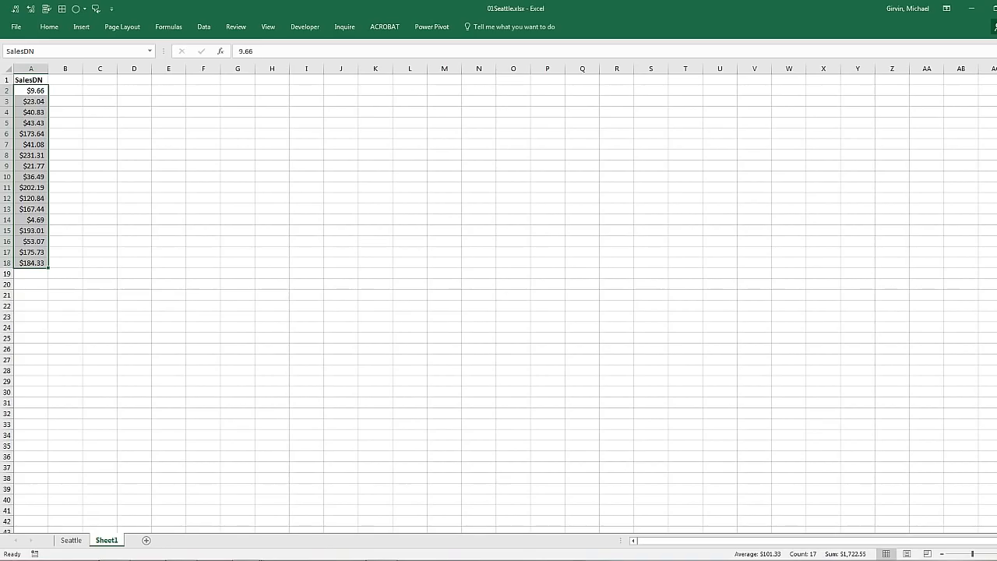
left_click(996, 9)
left_click(503, 297)
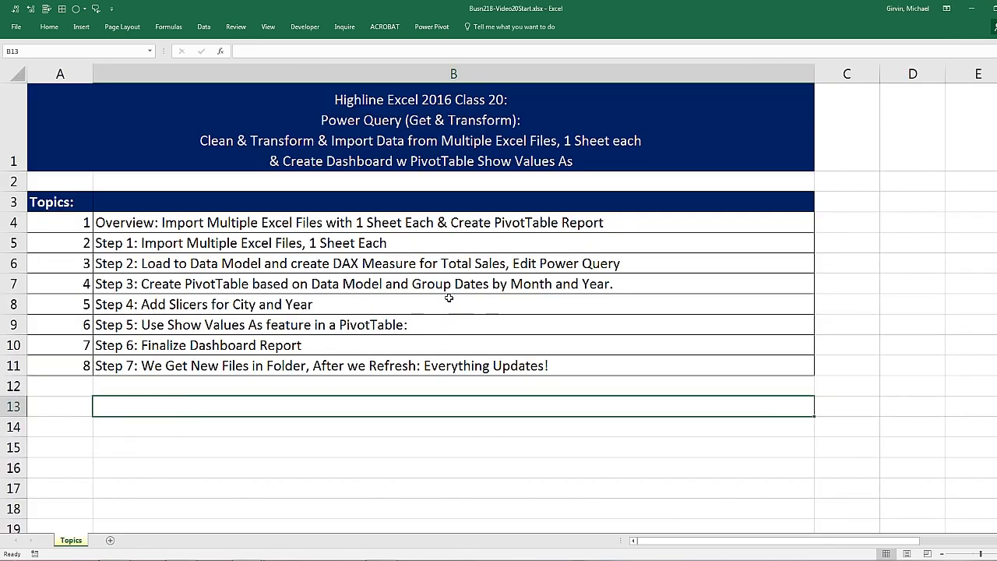
- Open 02Tacoma.xlsx from the Start folder to check for hidden sheets, and open 03Portland.xlsx to view its Sheet2
key("alt+Tab")
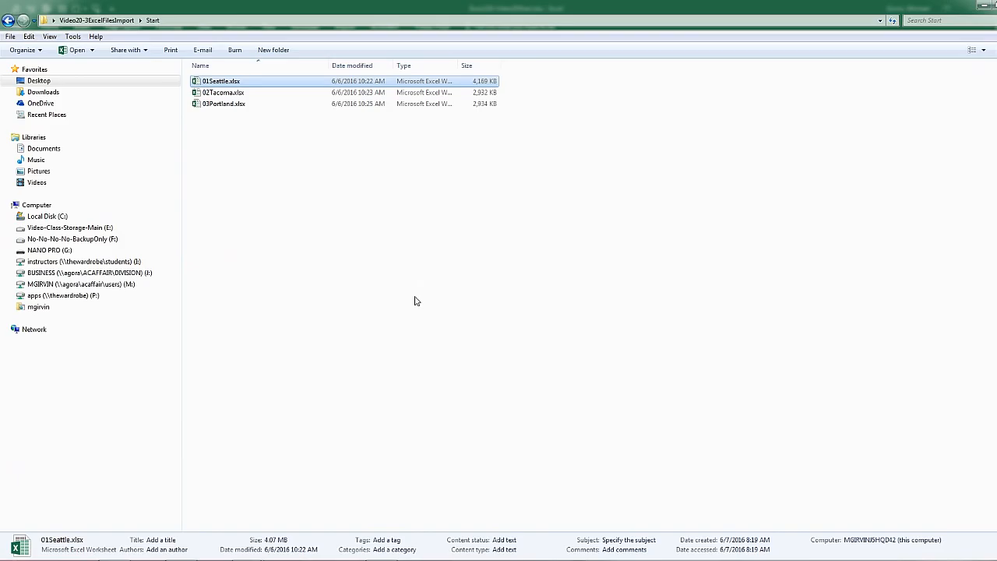
double_click(222, 94)
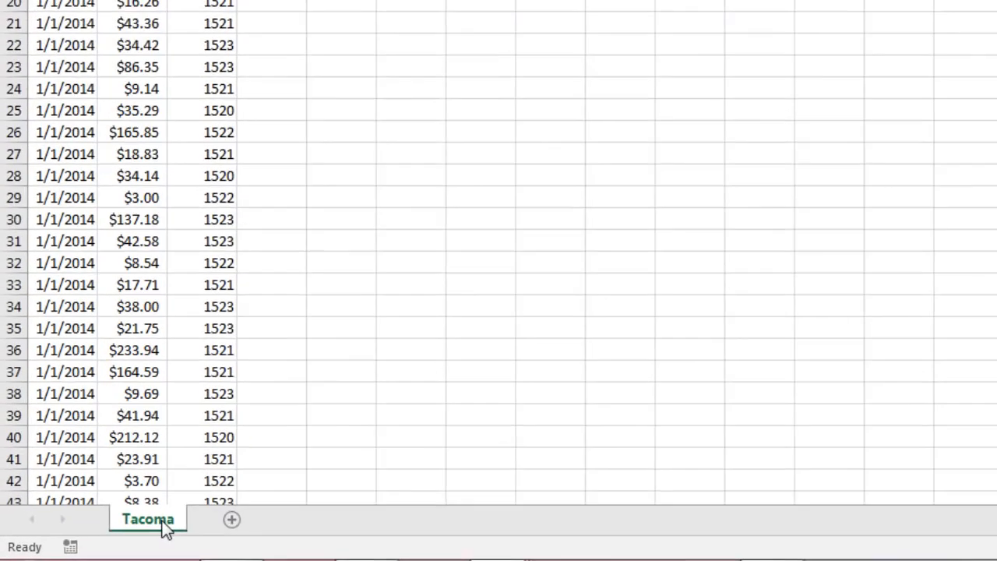
right_click(79, 542)
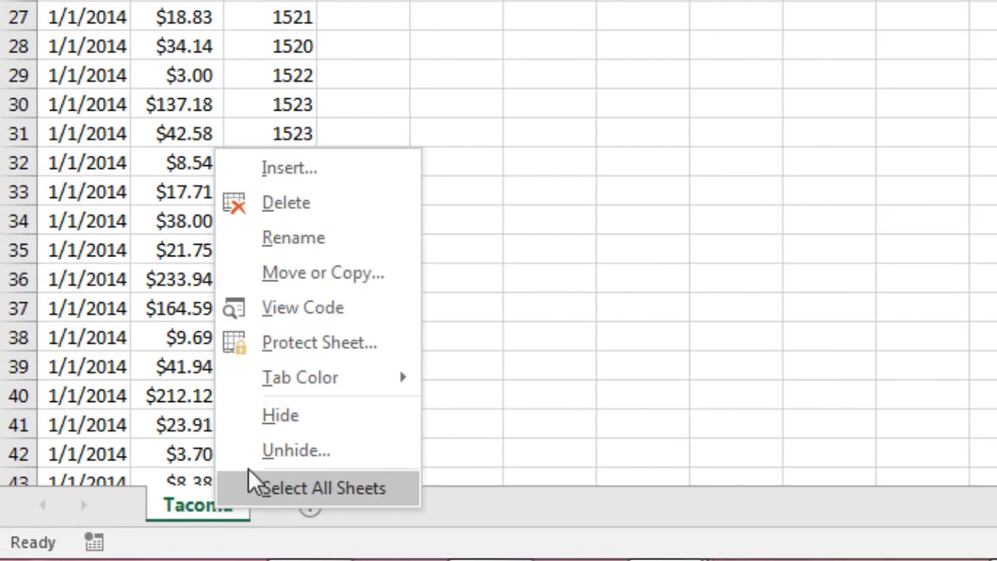
left_click(317, 460)
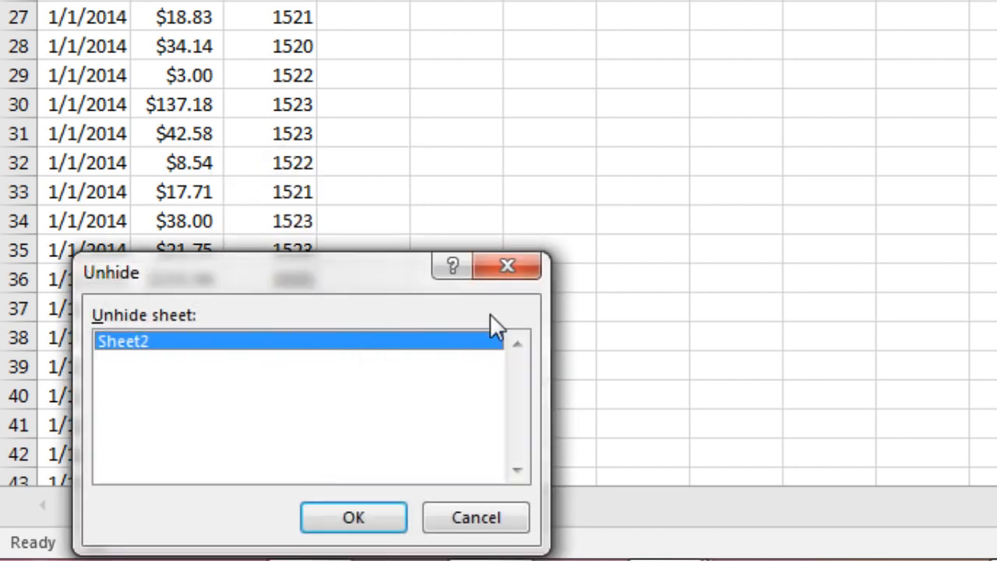
key("Return")
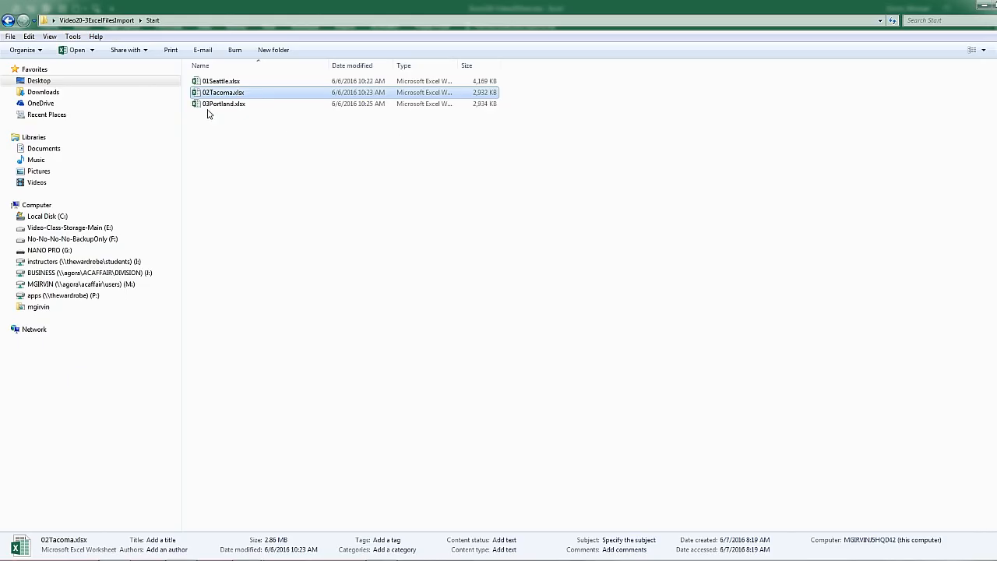
double_click(207, 105)
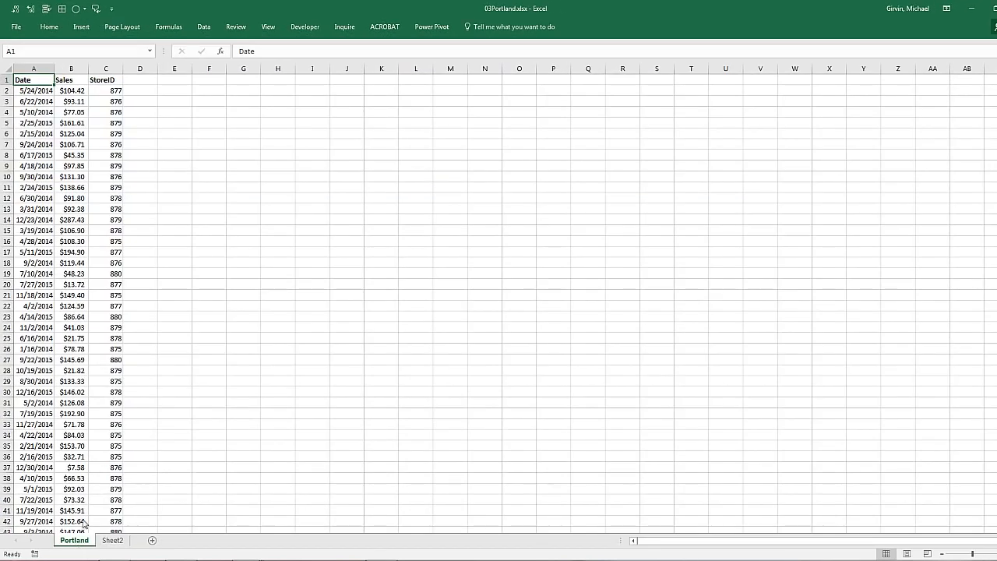
left_click(121, 543)
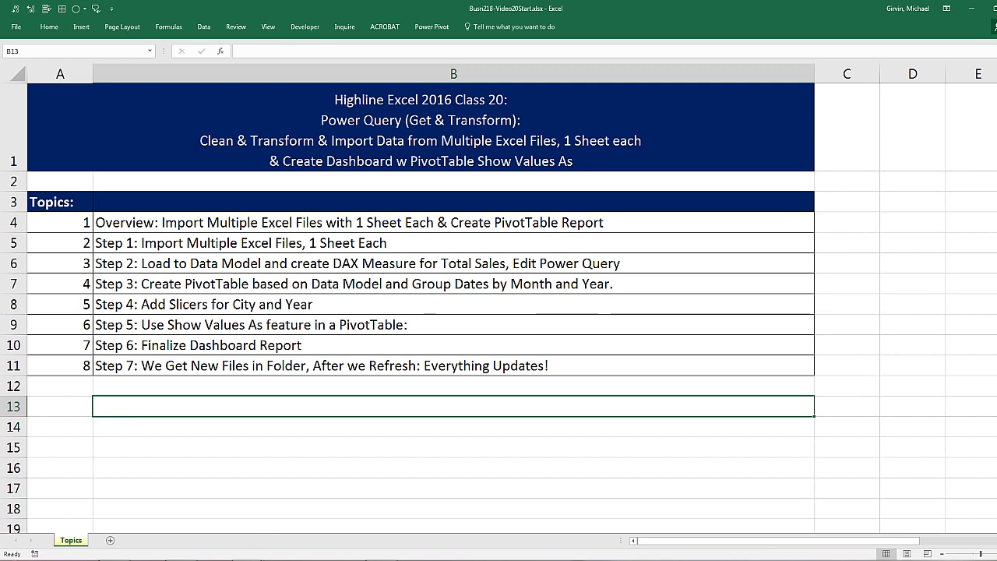
- Switch to the finished example workbook and filter its report by year 2014 and city SanFrancisco
left_click(248, 560)
left_click(352, 480)
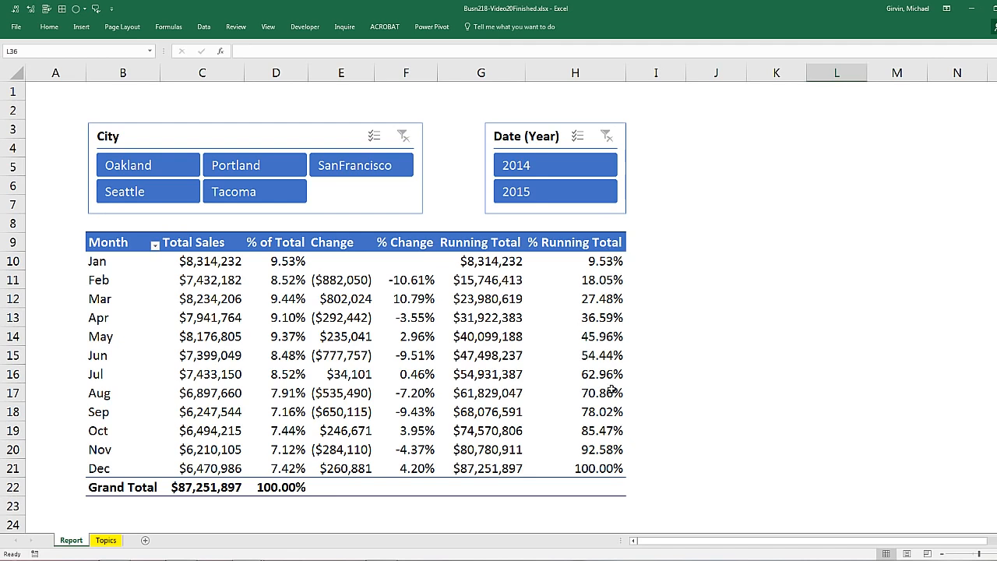
left_click(562, 170)
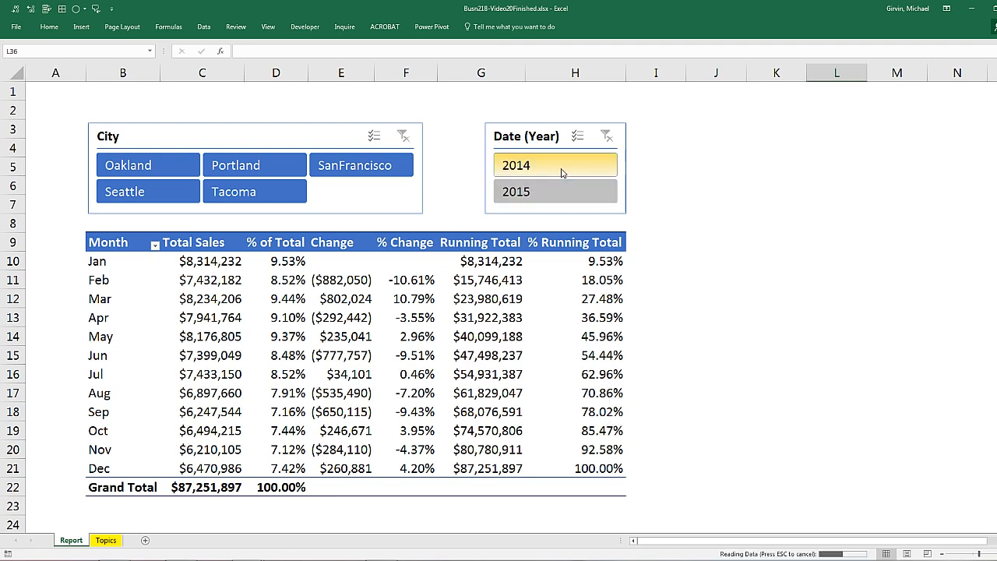
left_click(389, 166)
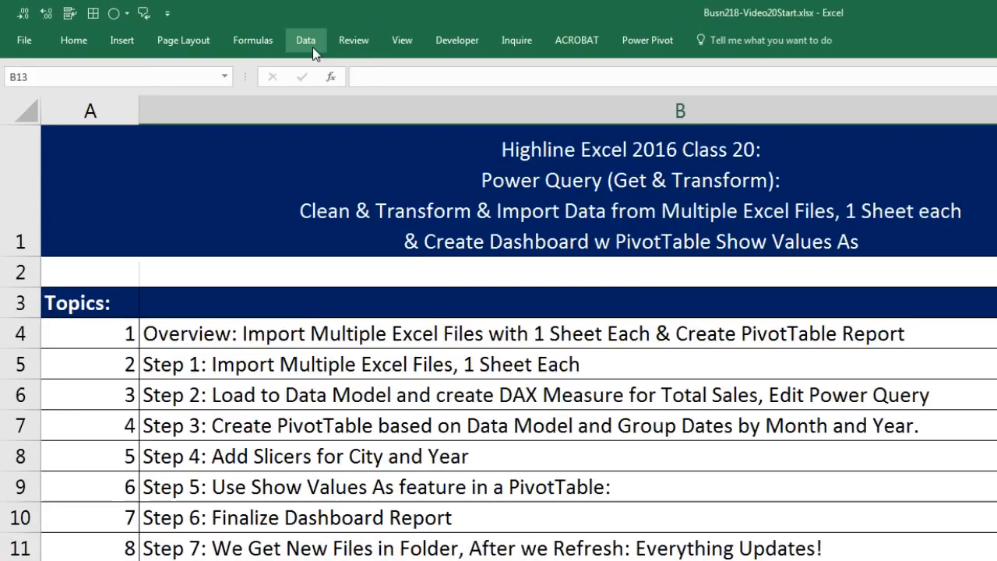
- In Busn218-Video20Start.xlsx, create a query from the Video20-3ExcelFilesImport\Start folder and open it in the Query Editor
left_click(206, 28)
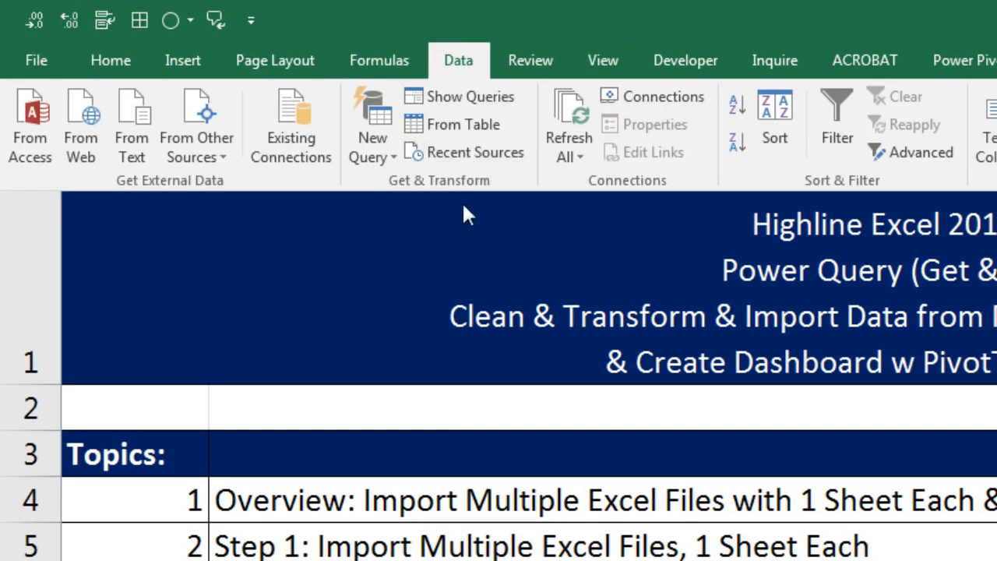
left_click(396, 160)
mouse_move(421, 204)
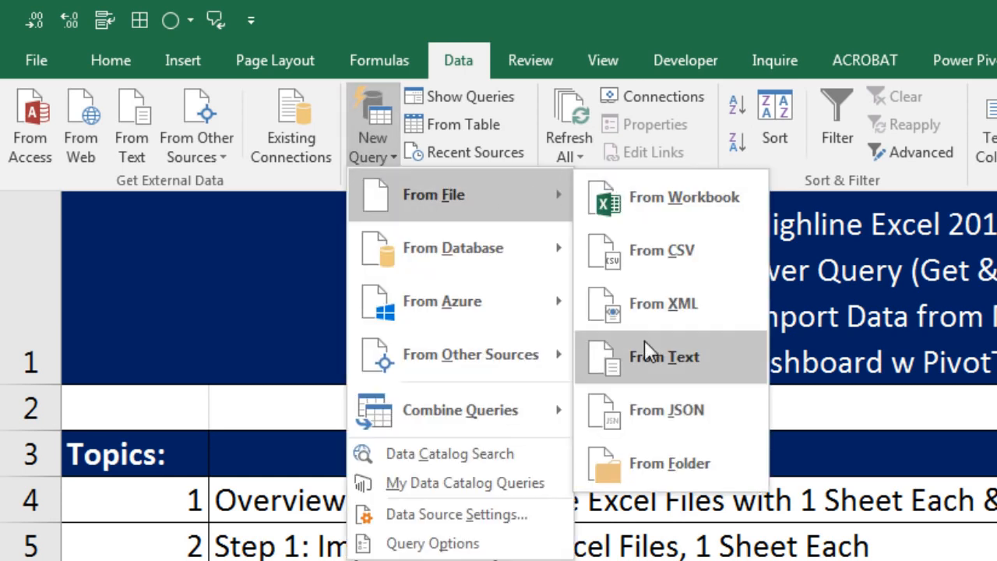
left_click(671, 465)
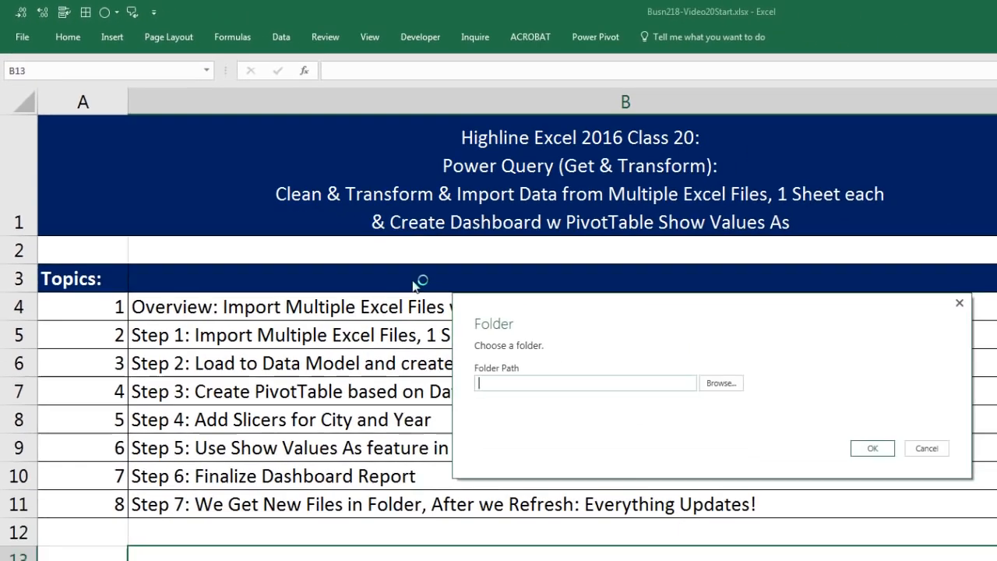
left_click(737, 385)
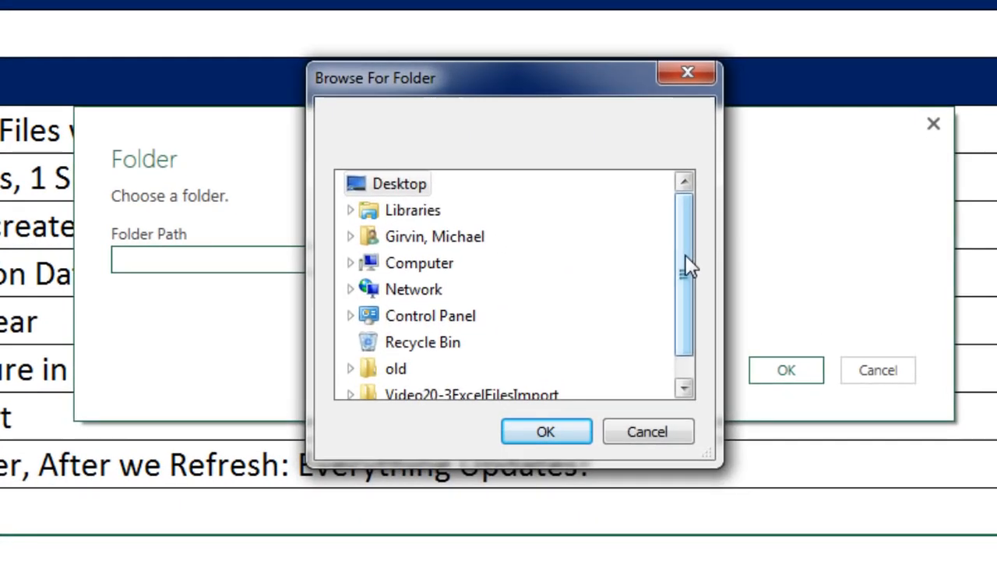
left_click_drag(798, 372, 810, 418)
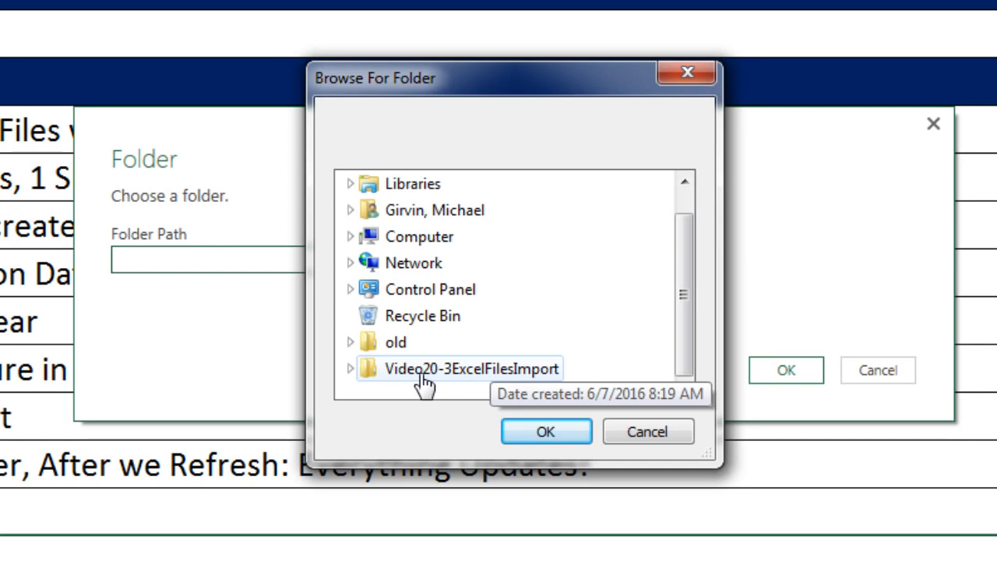
left_click(350, 368)
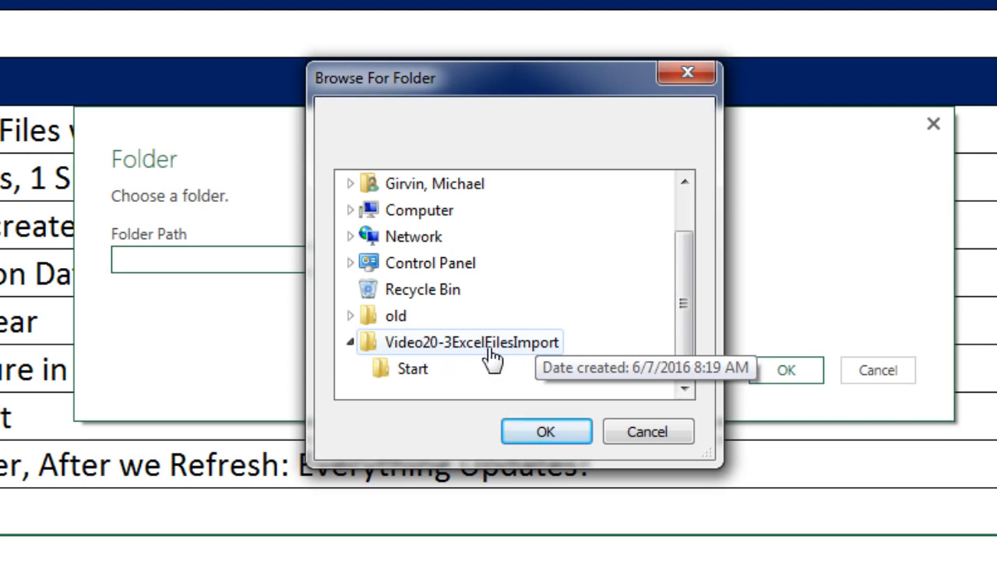
left_click(412, 372)
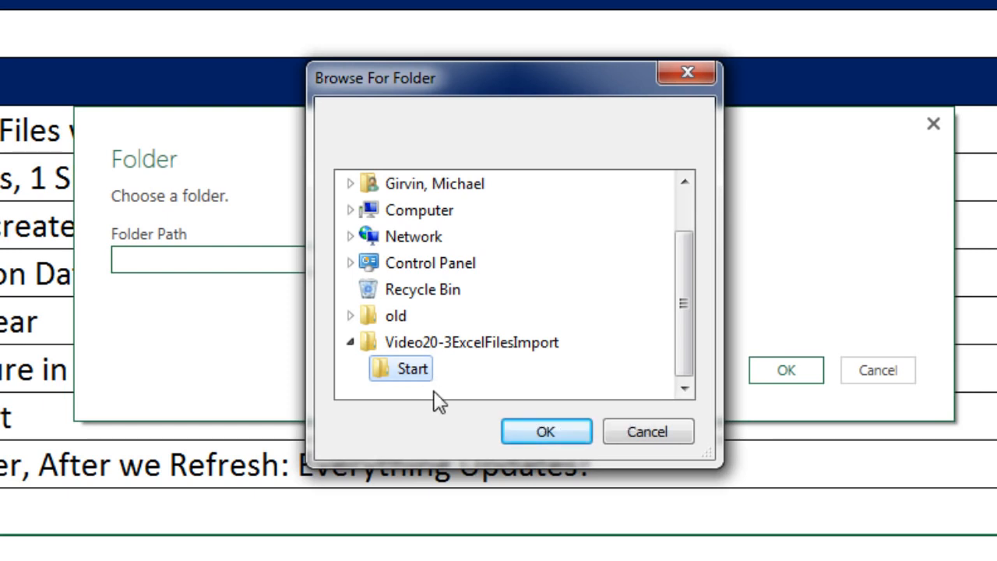
left_click(559, 431)
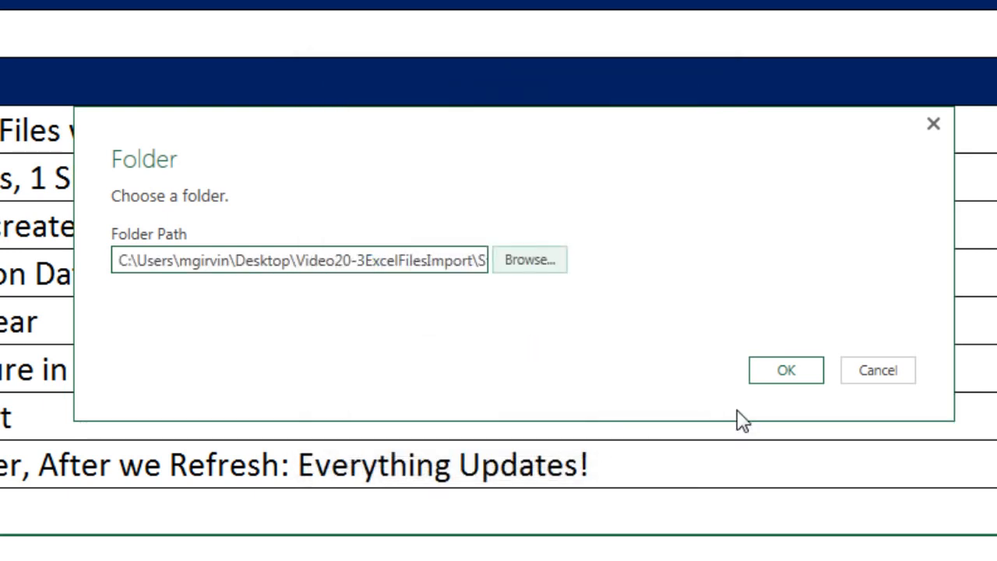
left_click(785, 374)
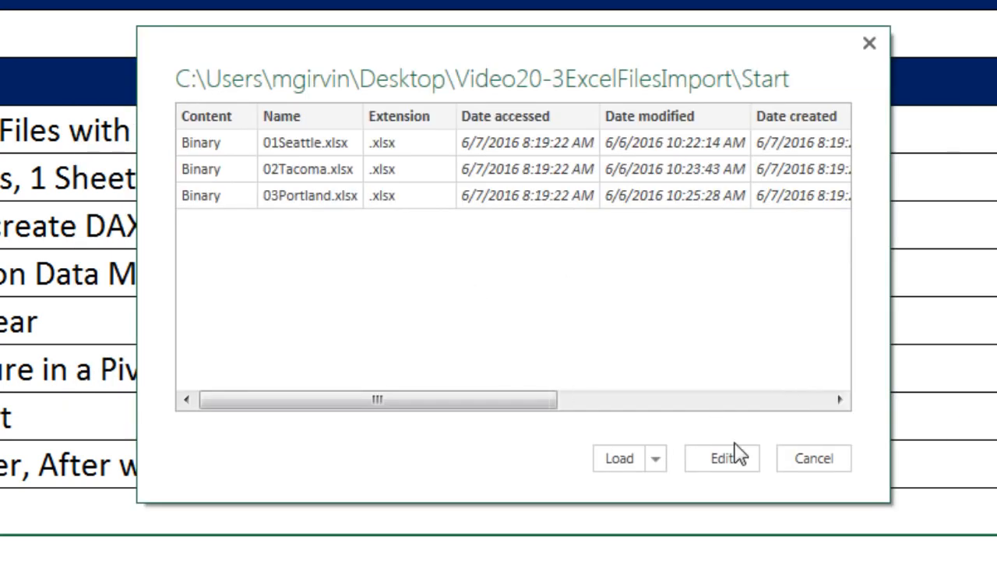
left_click(725, 463)
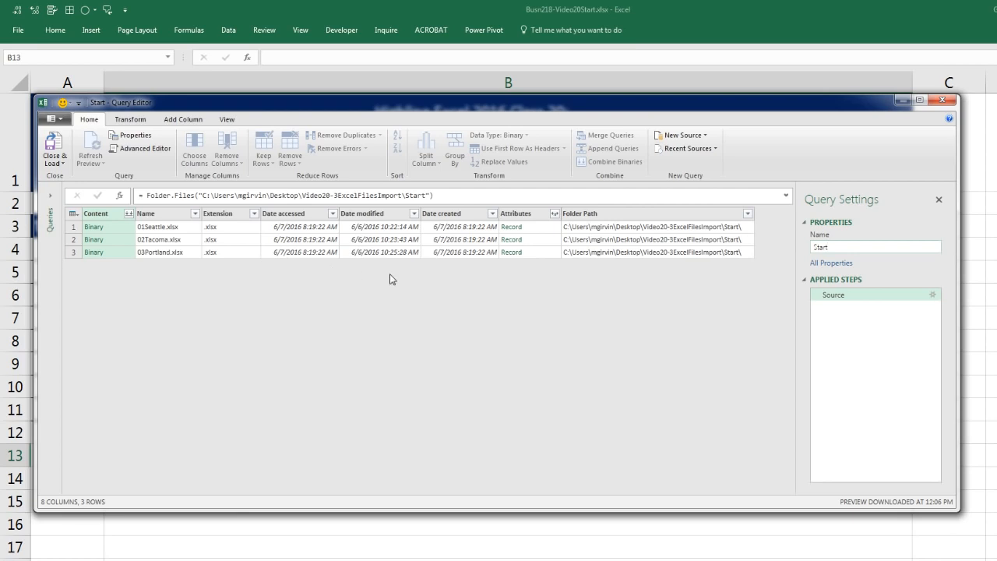
- Rename the query as CityExcelData
left_click(835, 248)
left_click_drag(836, 249, 794, 260)
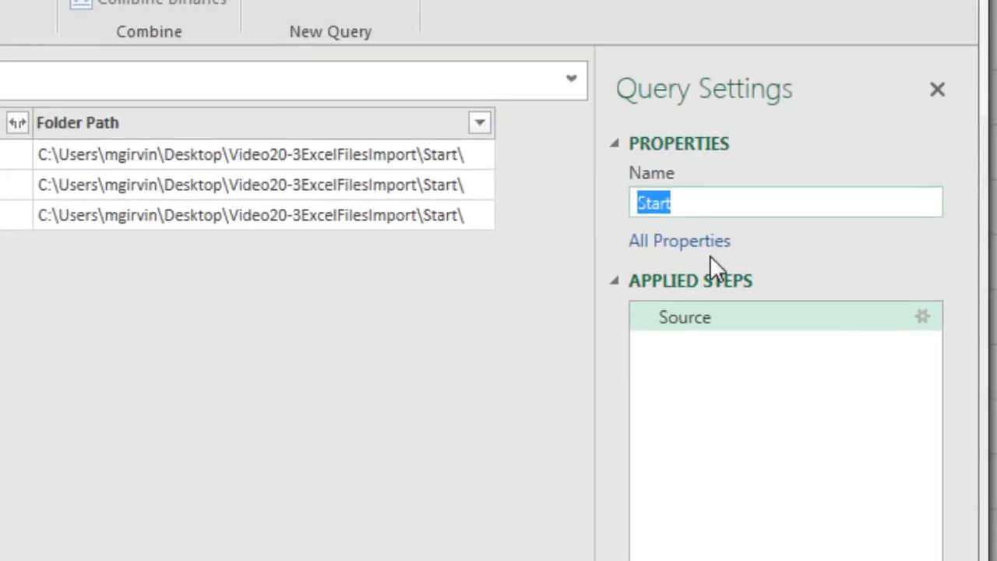
key("BackSpace")
type("CityExcelData")
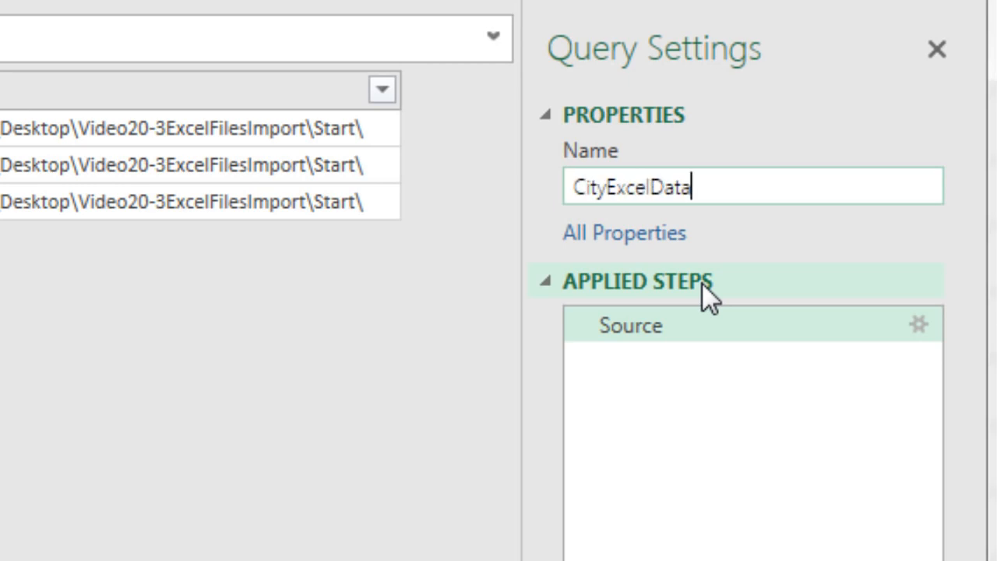
key("Return")
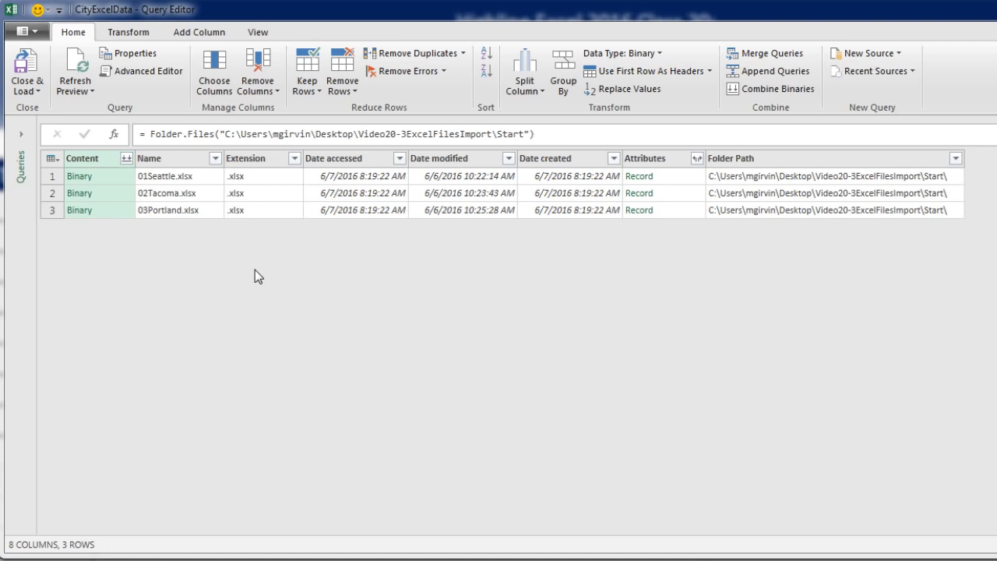
- Filter the Extension column to keep only rows that contain .xlsx
left_click(295, 159)
mouse_move(209, 286)
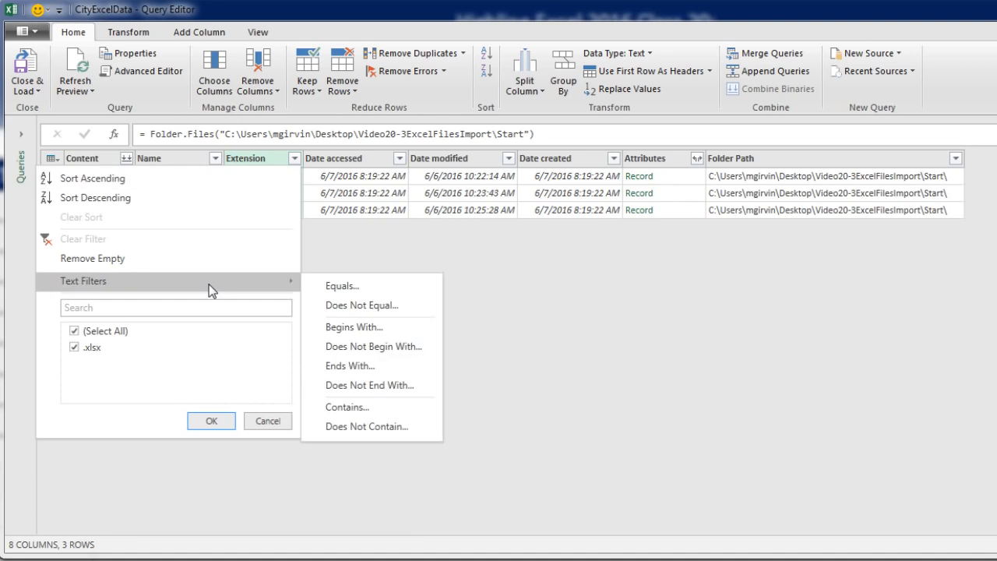
left_click(381, 406)
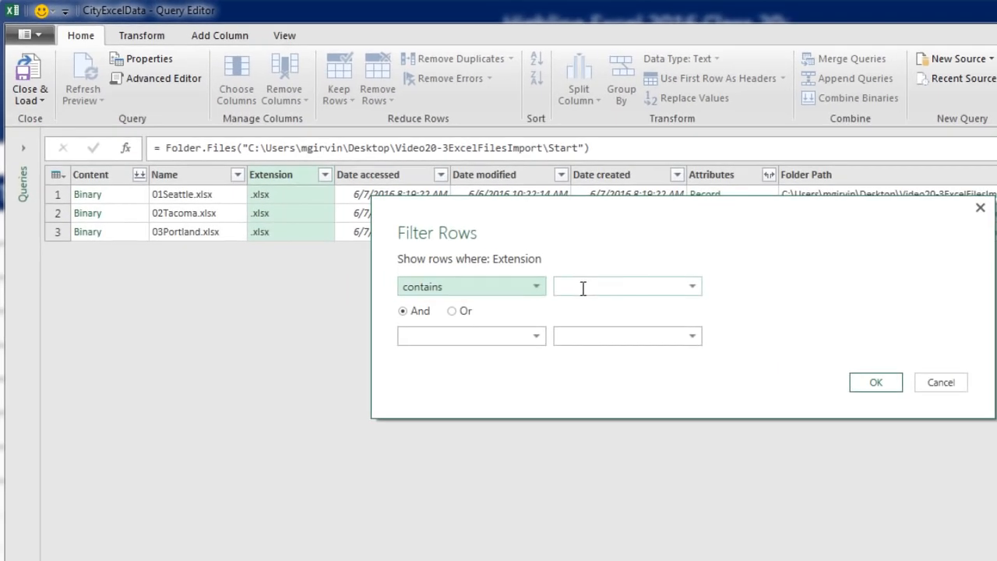
type(".xlsx")
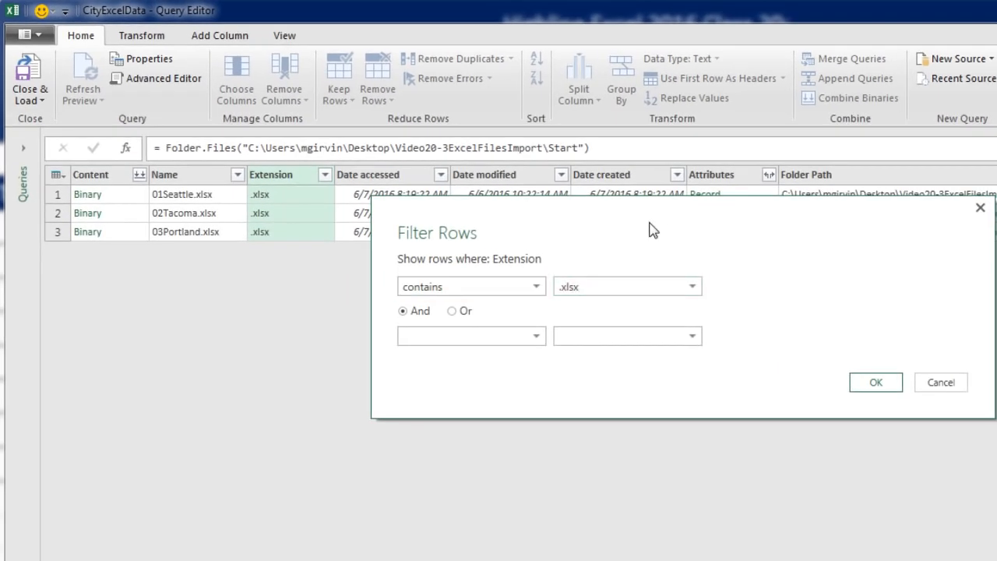
left_click(894, 383)
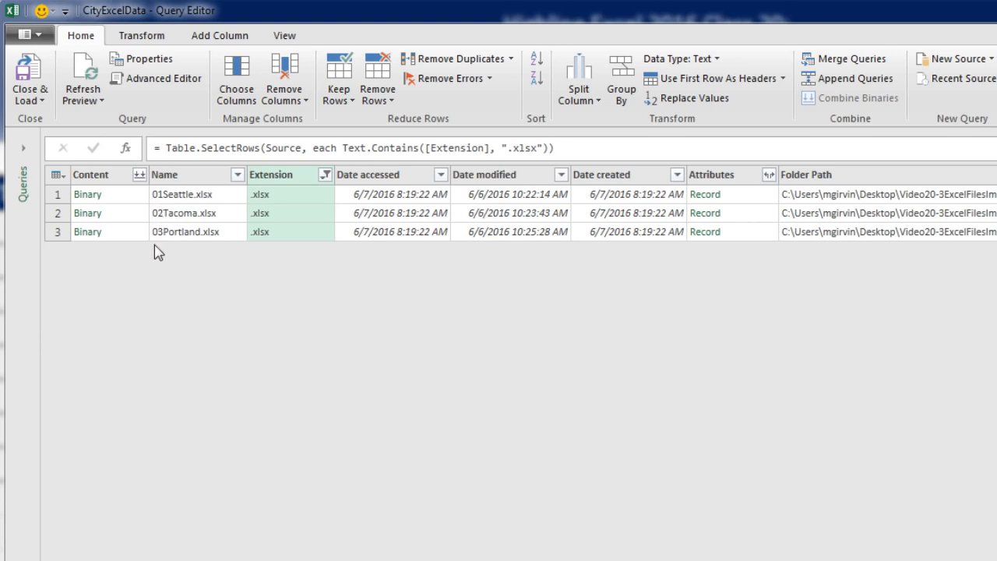
- Split the Name column by number of characters, using 2 characters, once, as far left as possible
left_click(195, 178)
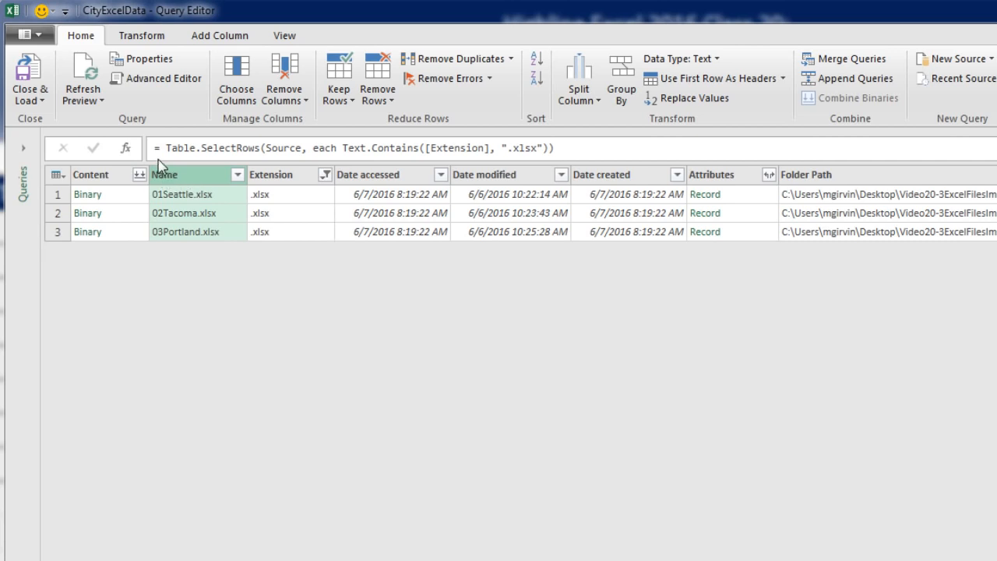
left_click(596, 99)
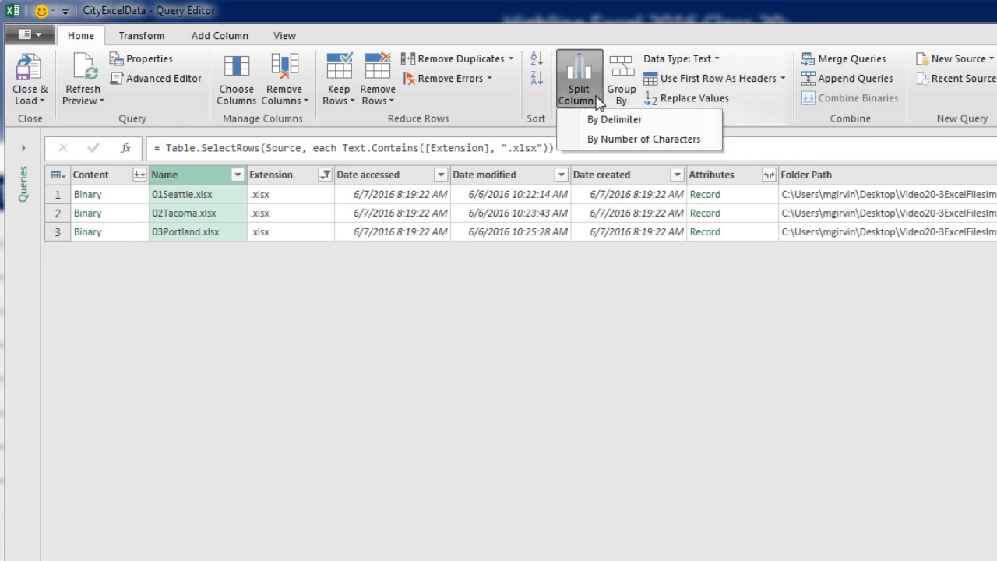
left_click(626, 145)
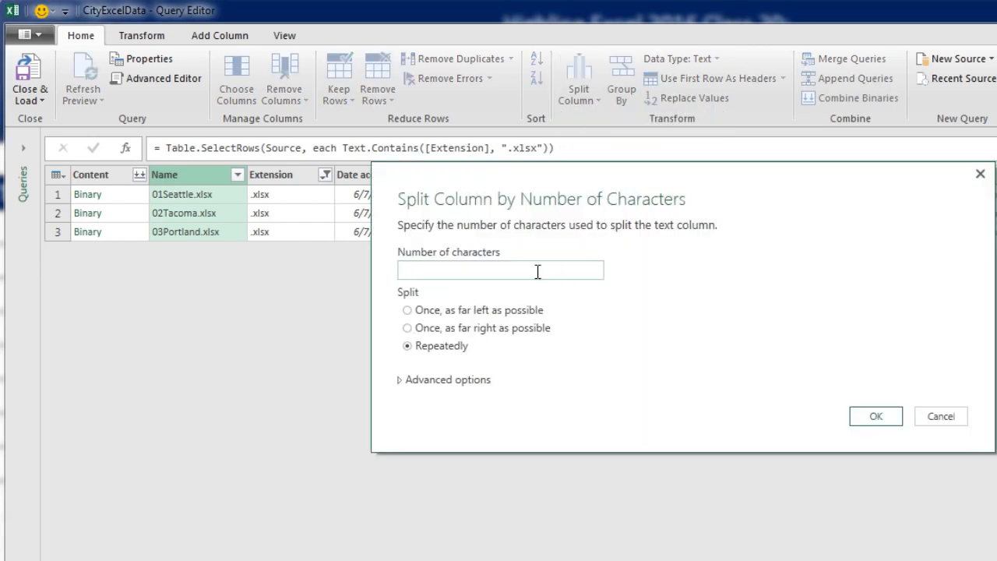
type("2")
left_click(407, 312)
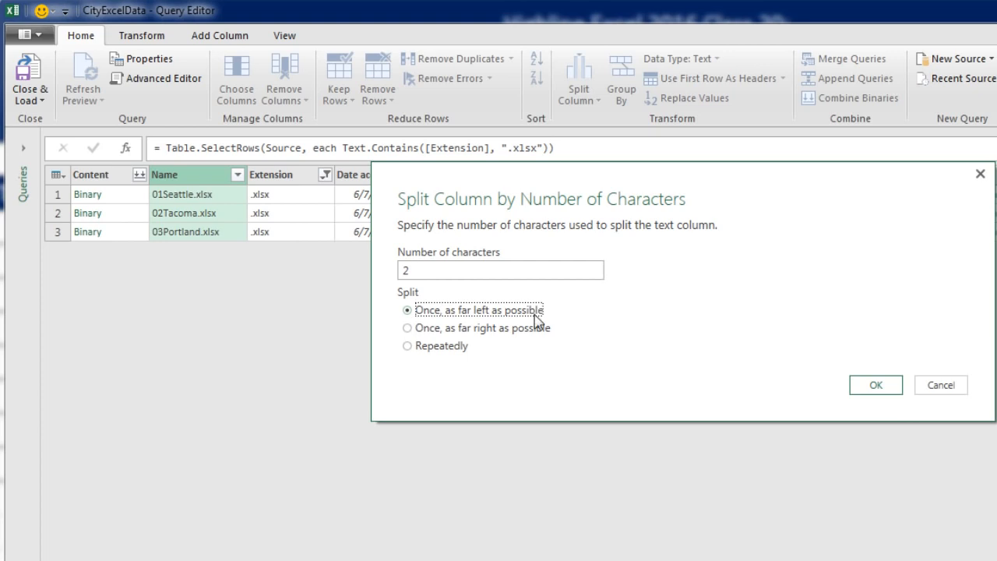
left_click(876, 385)
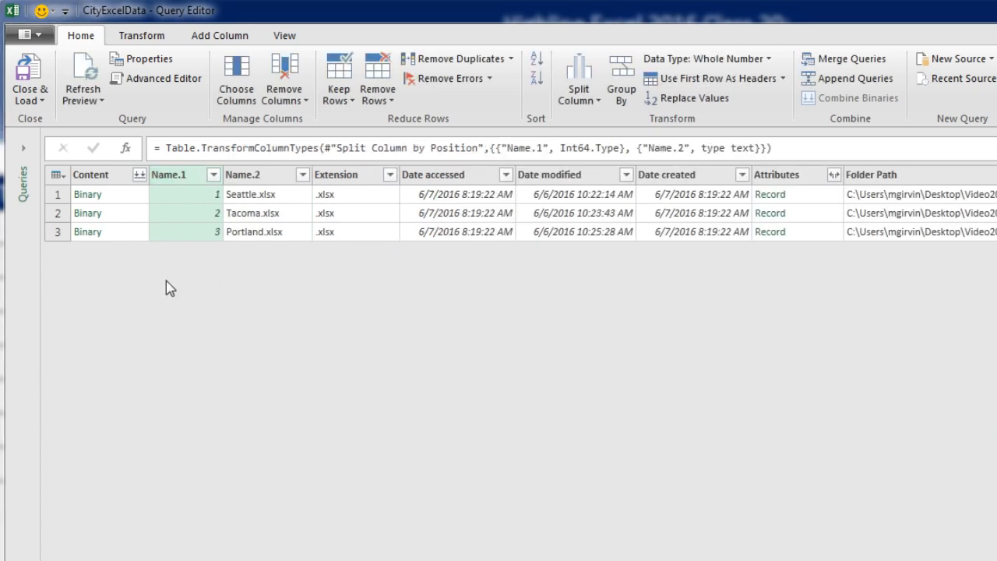
- Replace .xlsx with nothing in the Name.2 column so that only the city names remain
left_click(268, 182)
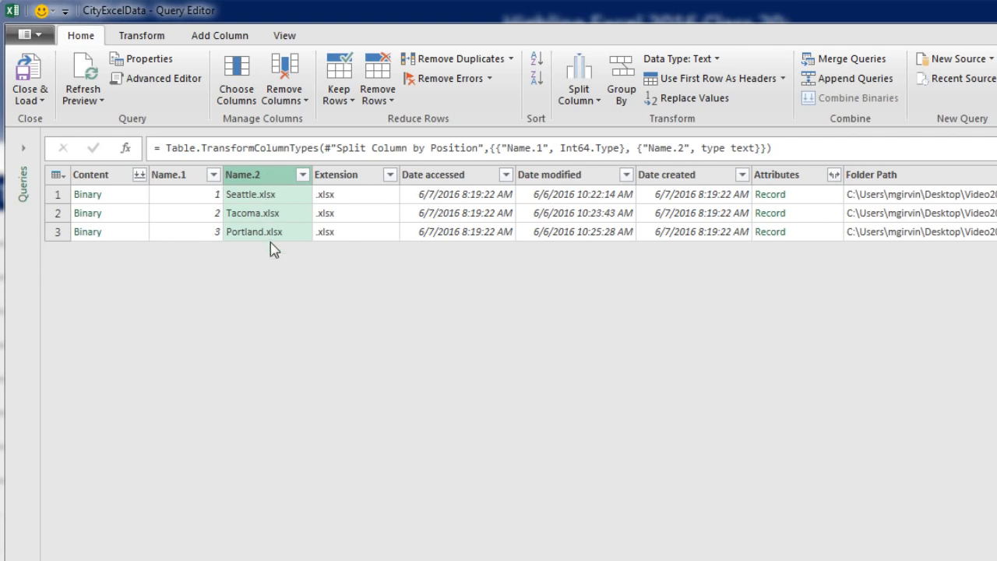
left_click(692, 101)
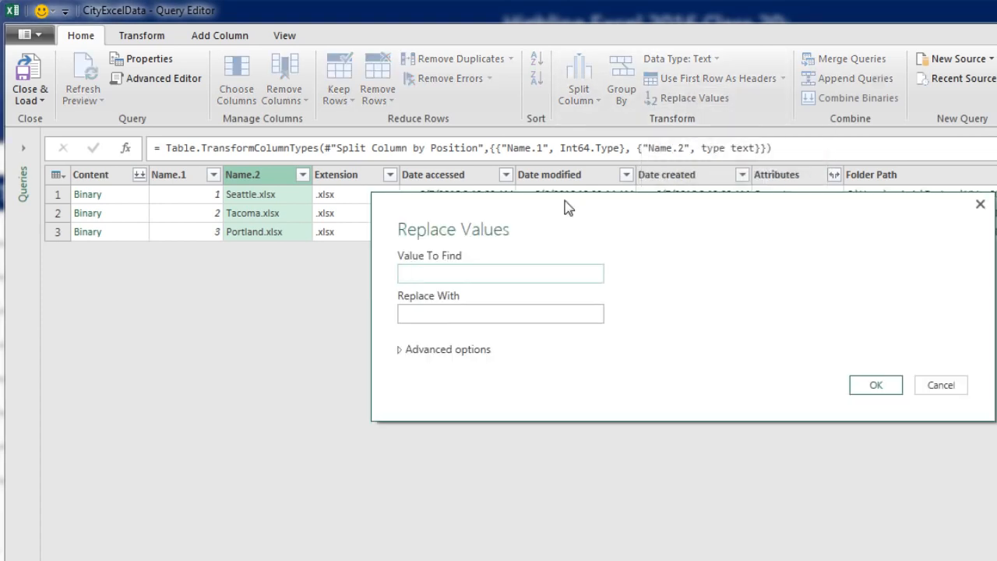
type(".xlsx")
left_click(510, 313)
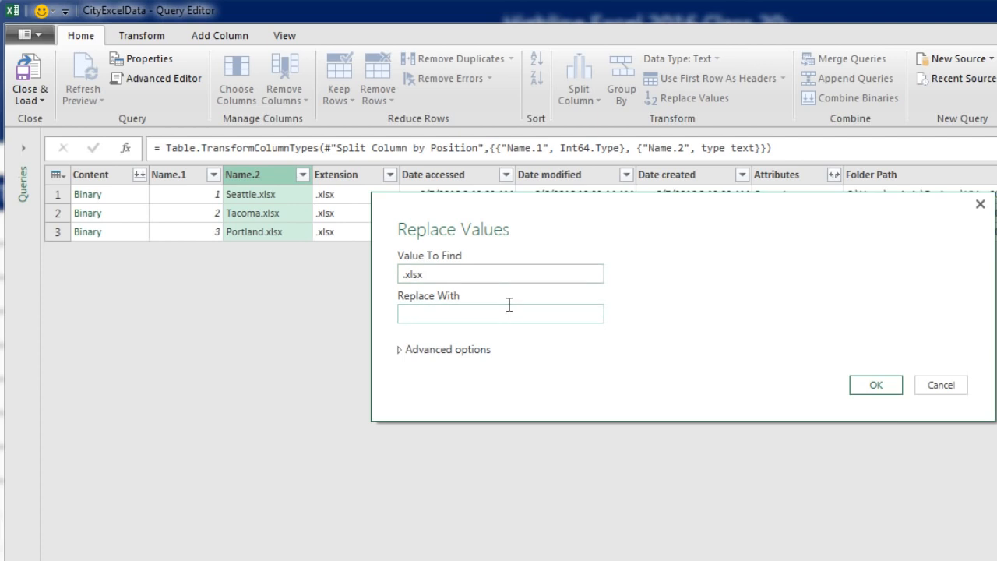
left_click(894, 386)
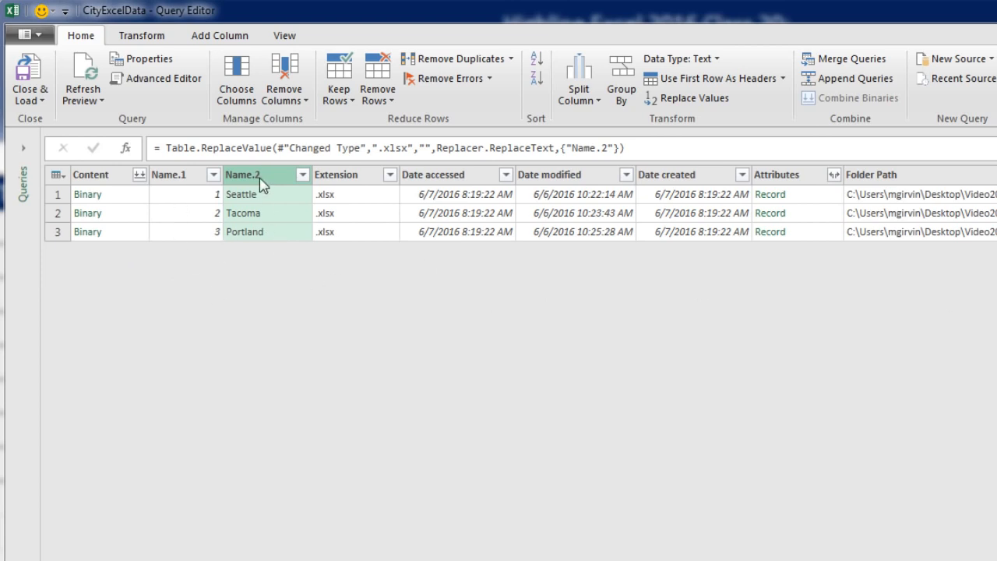
- Keep only the Name.2 and Content columns, removing all the other columns
key("ctrl")
left_click(99, 184, "ctrl")
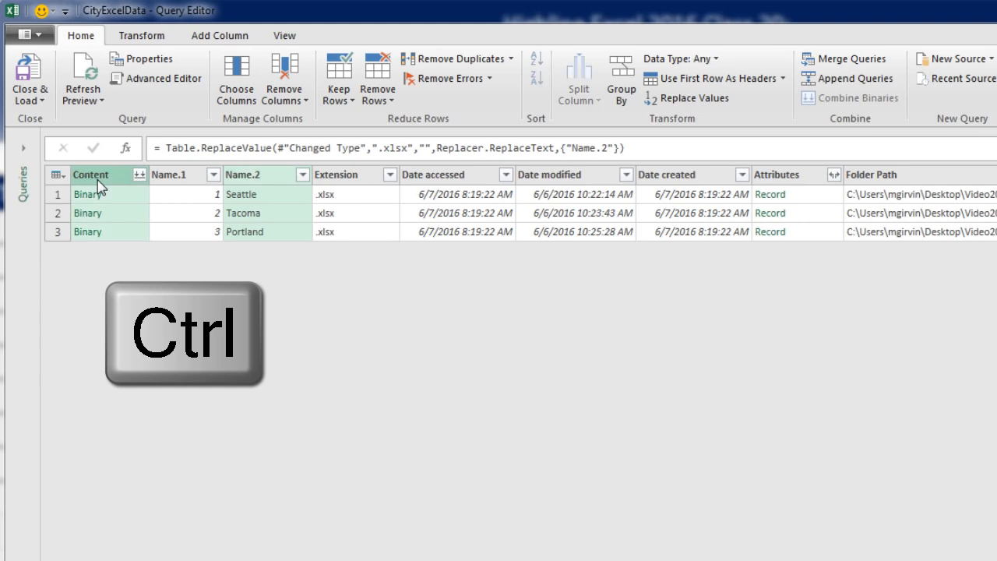
right_click(99, 183)
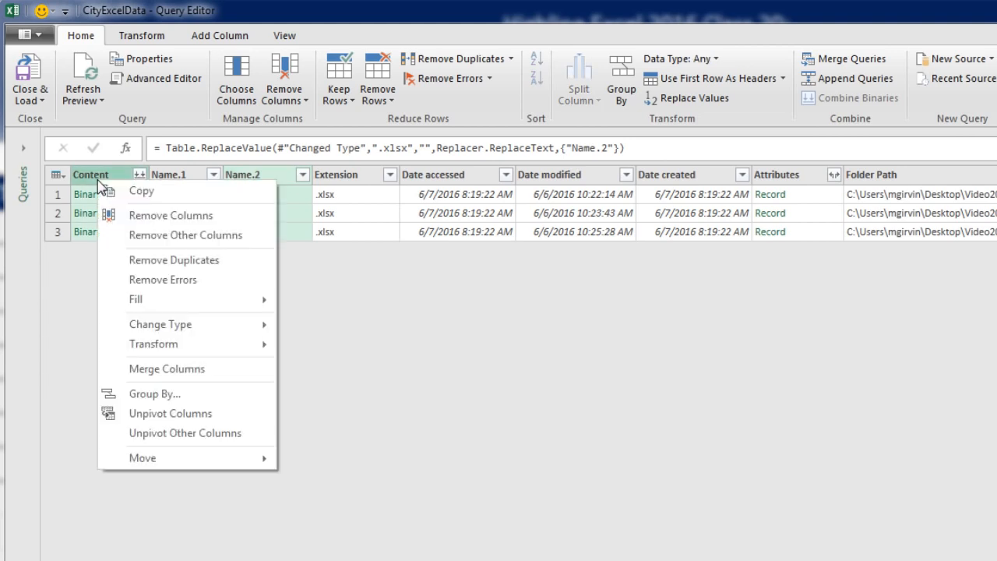
left_click(140, 236)
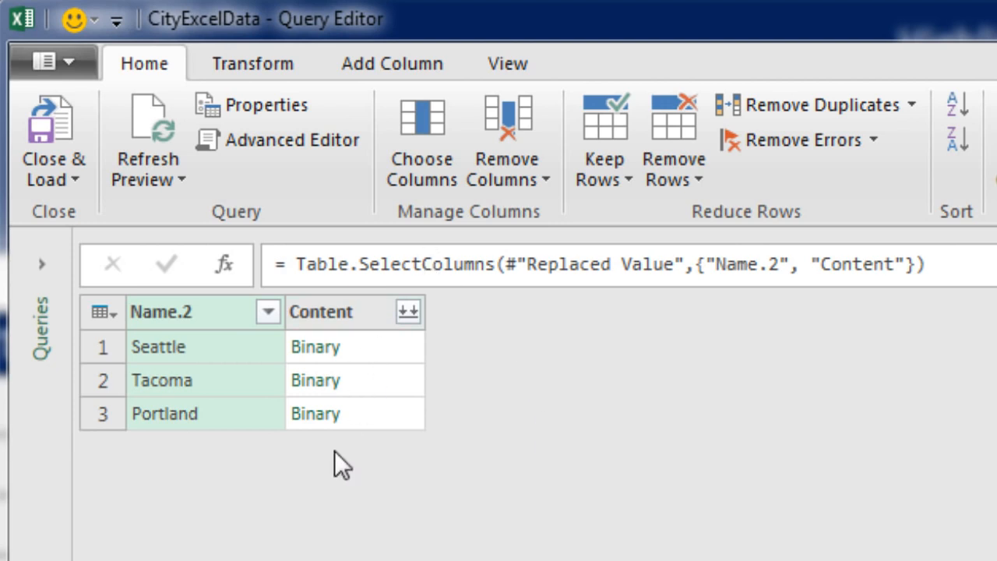
- Add a custom column named GetExcelData with the formula =Excel.Workbook([Content])
left_click(386, 68)
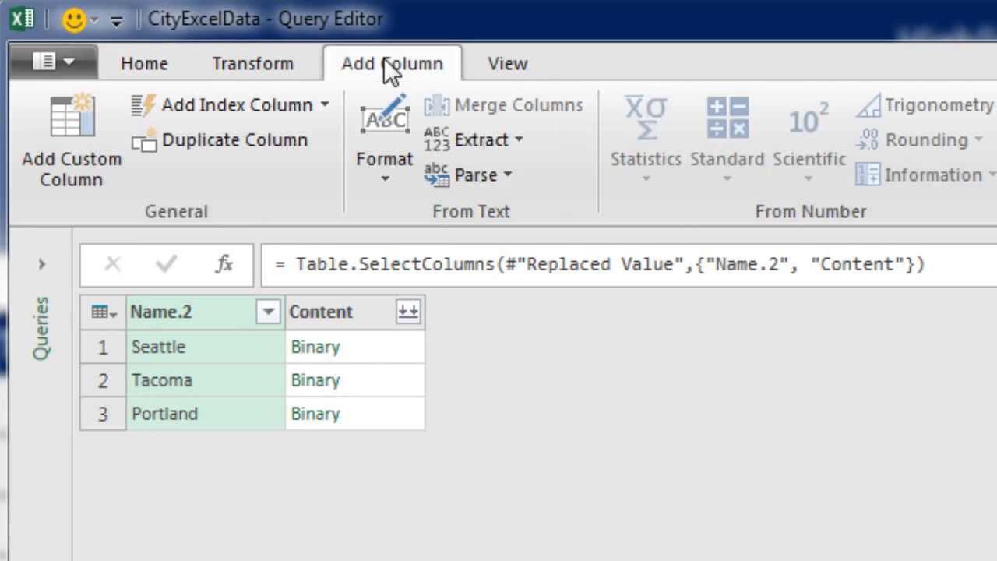
left_click(70, 163)
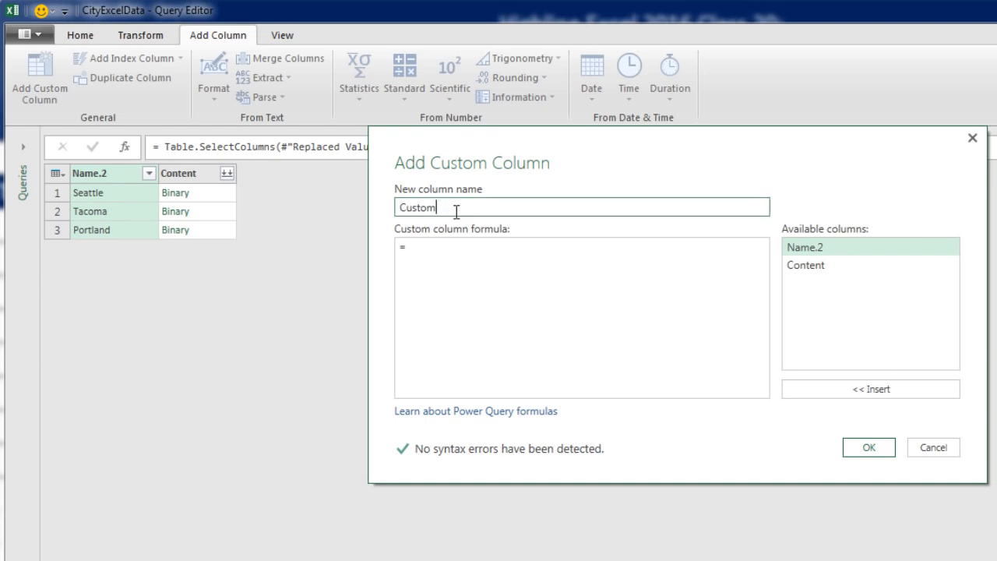
left_click_drag(542, 249, 470, 251)
type("GetExcelData")
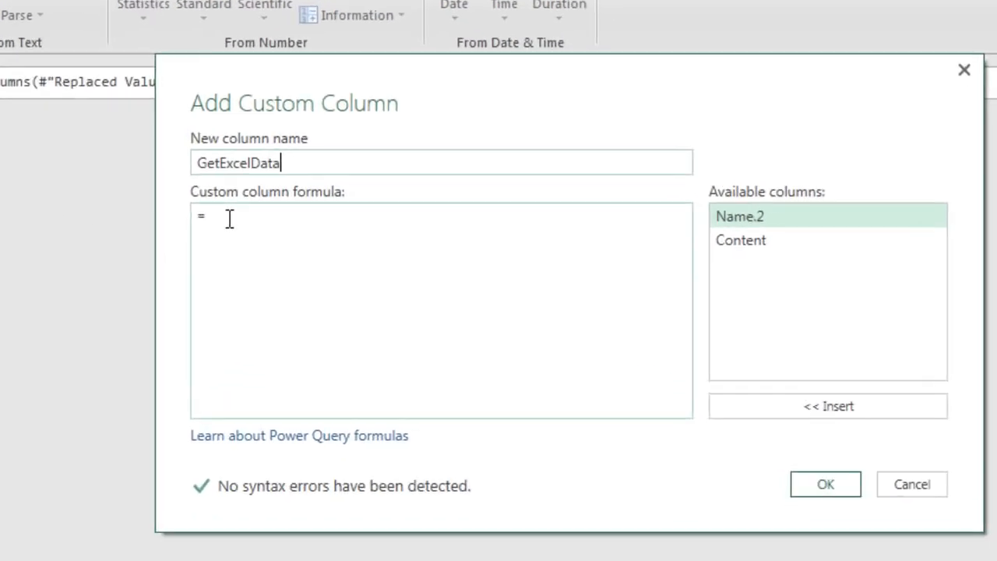
left_click(251, 222)
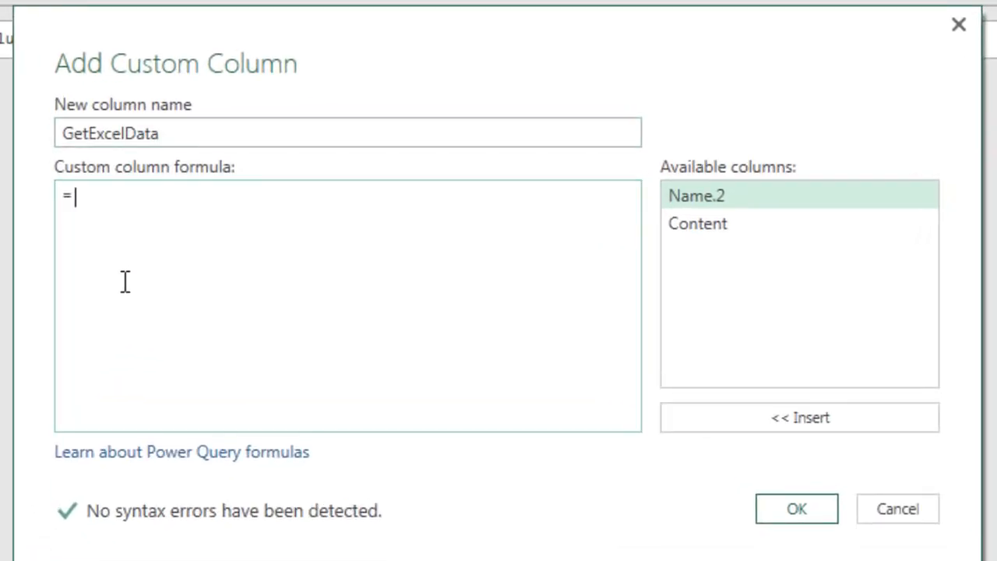
type("Excel.W")
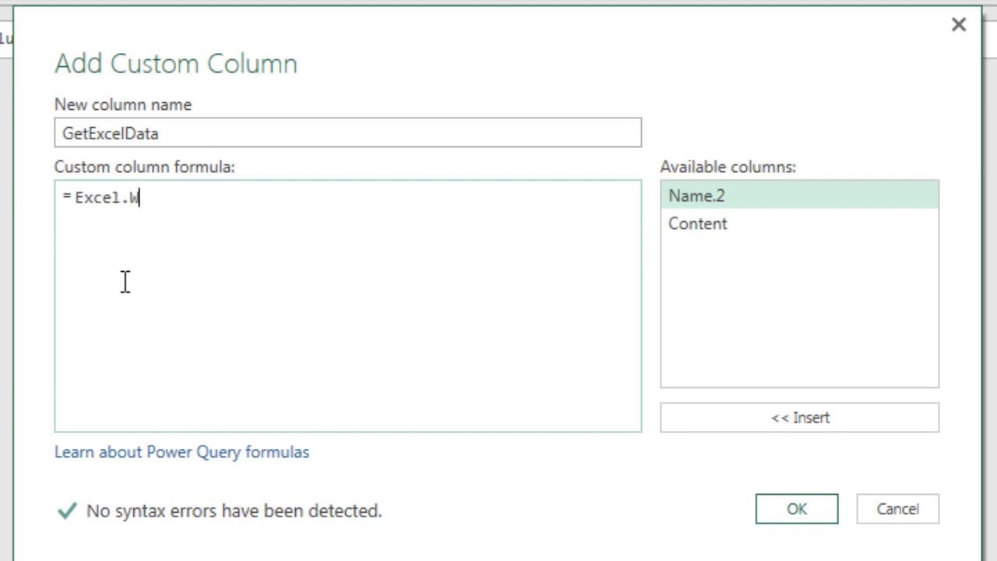
type("orkbook(")
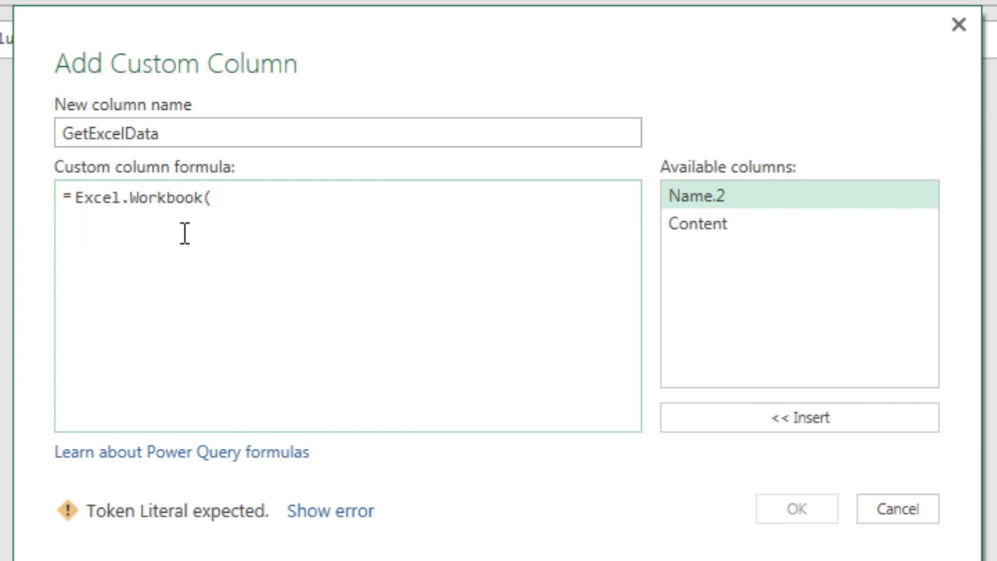
double_click(703, 234)
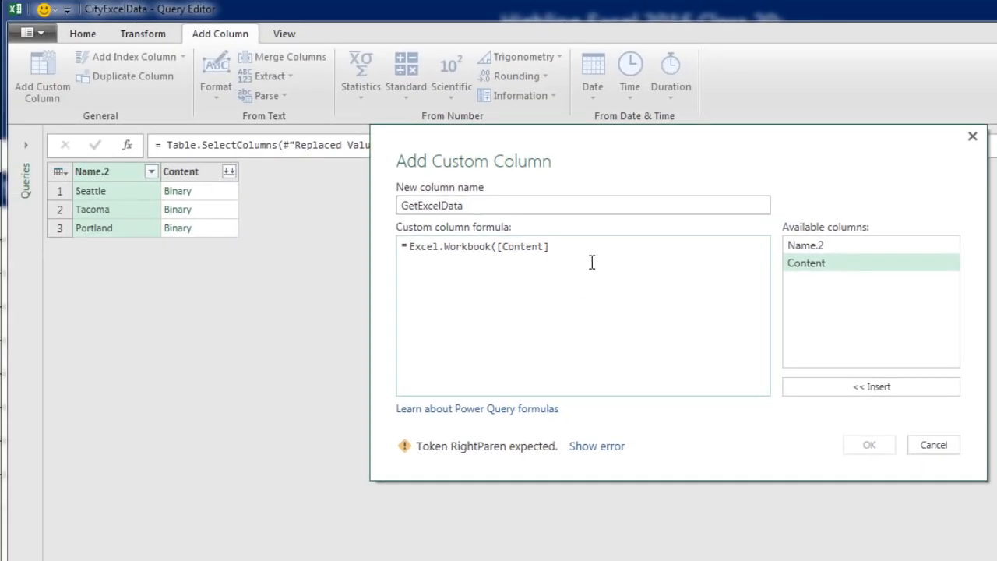
type(")")
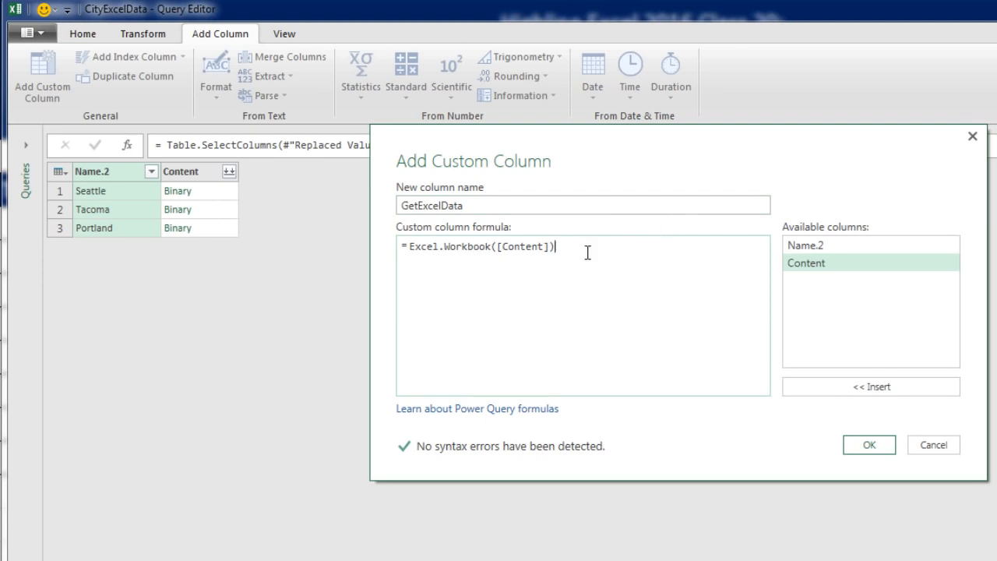
left_click(887, 456)
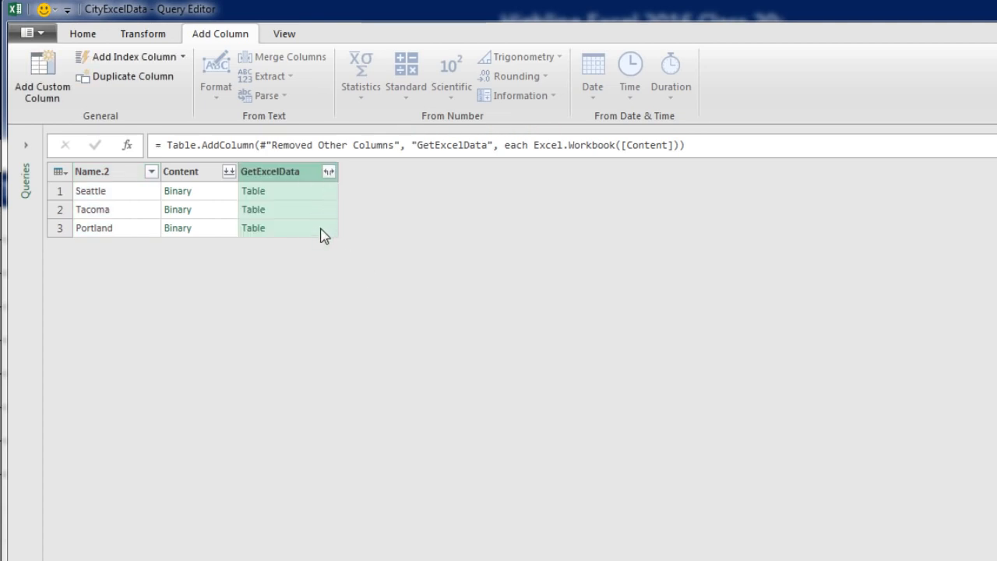
- Remove the Content column and expand all columns of GetExcelData without the original column name as prefix
right_click(190, 179)
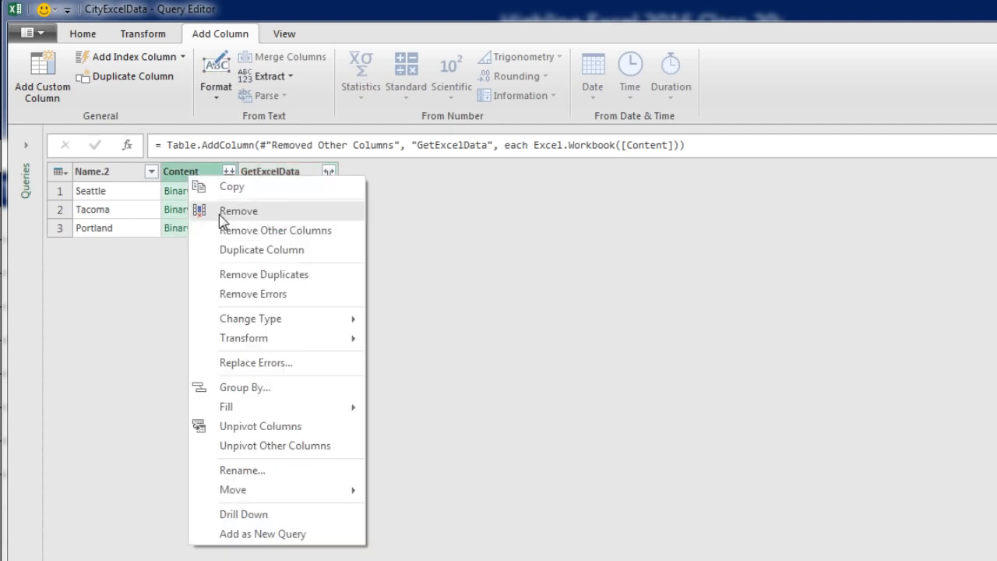
left_click(220, 211)
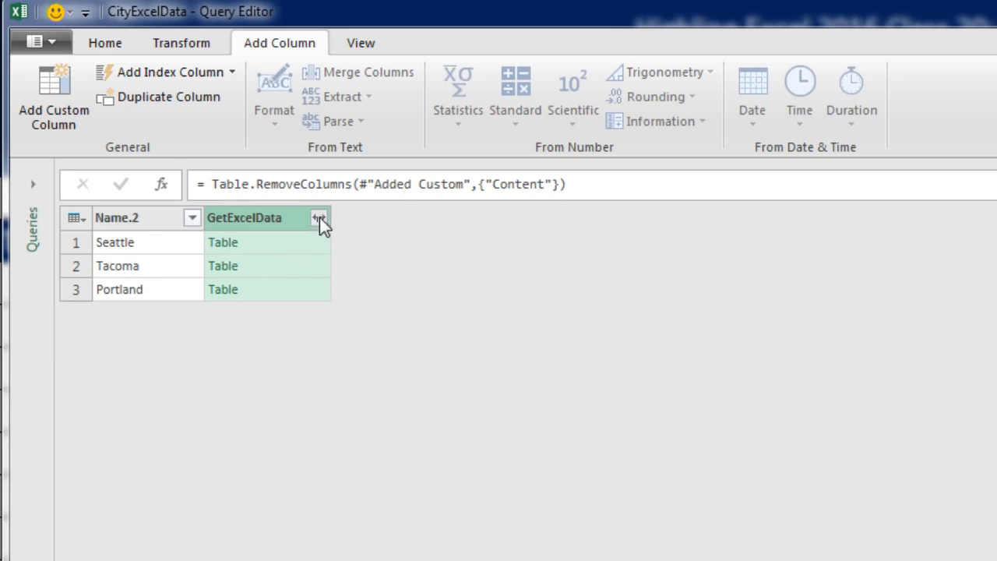
left_click(319, 217)
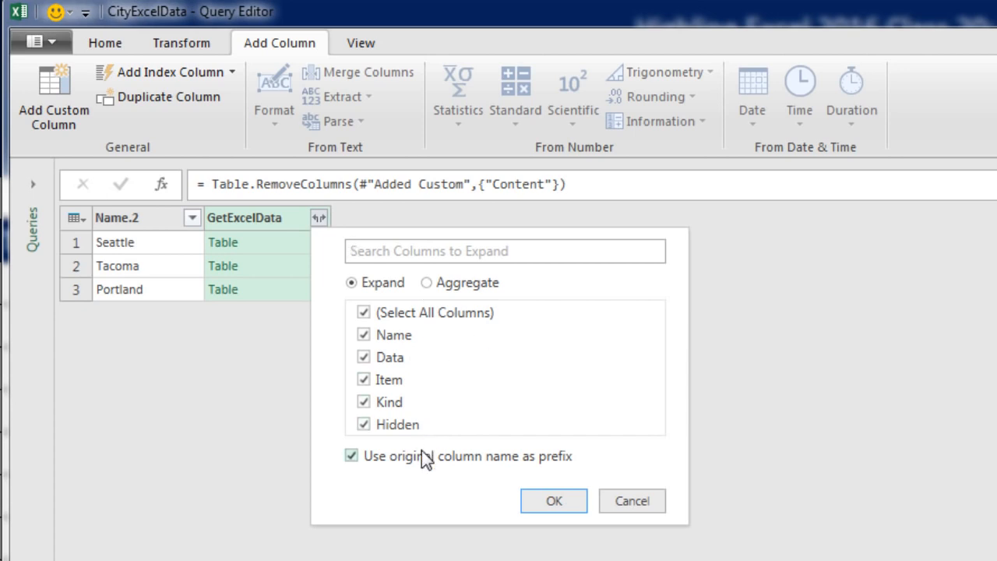
left_click(351, 456)
left_click(554, 502)
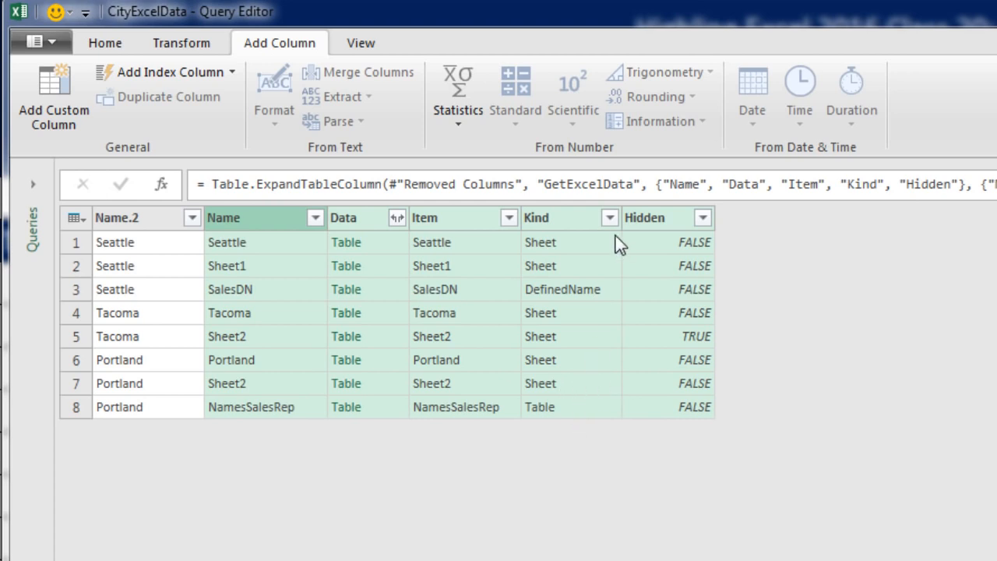
- Filter the Kind column to keep only Sheet rows
left_click(590, 212)
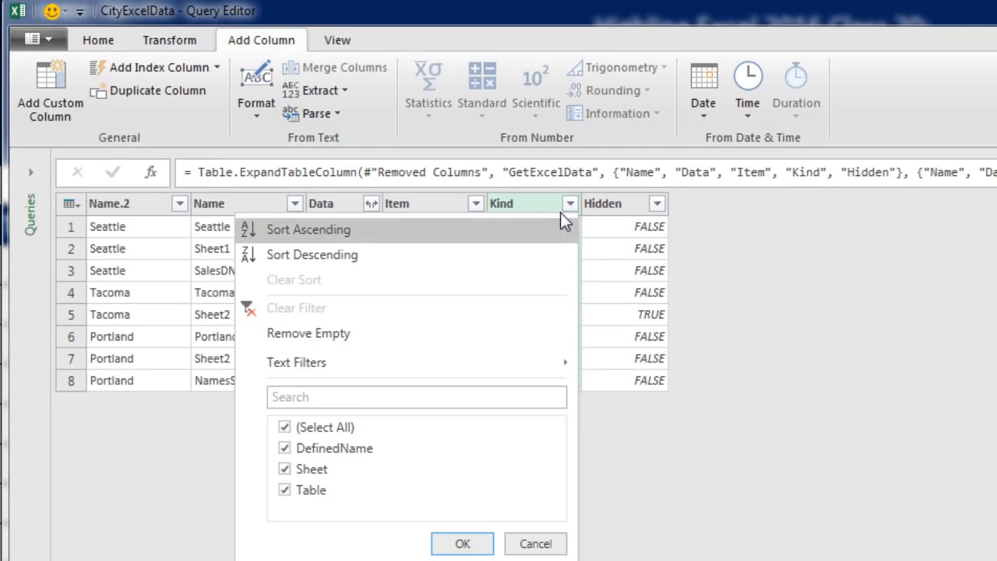
left_click(285, 429)
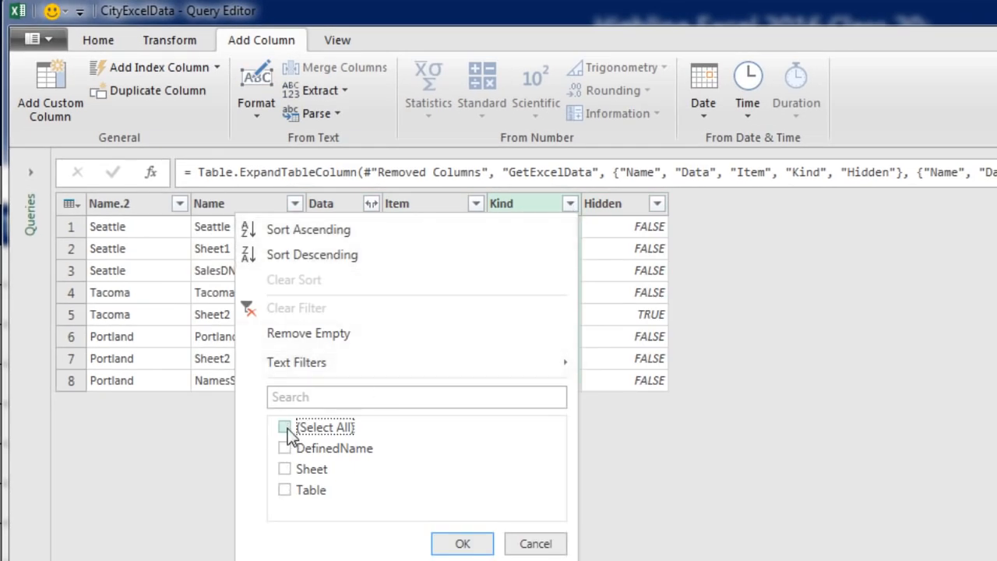
left_click(285, 470)
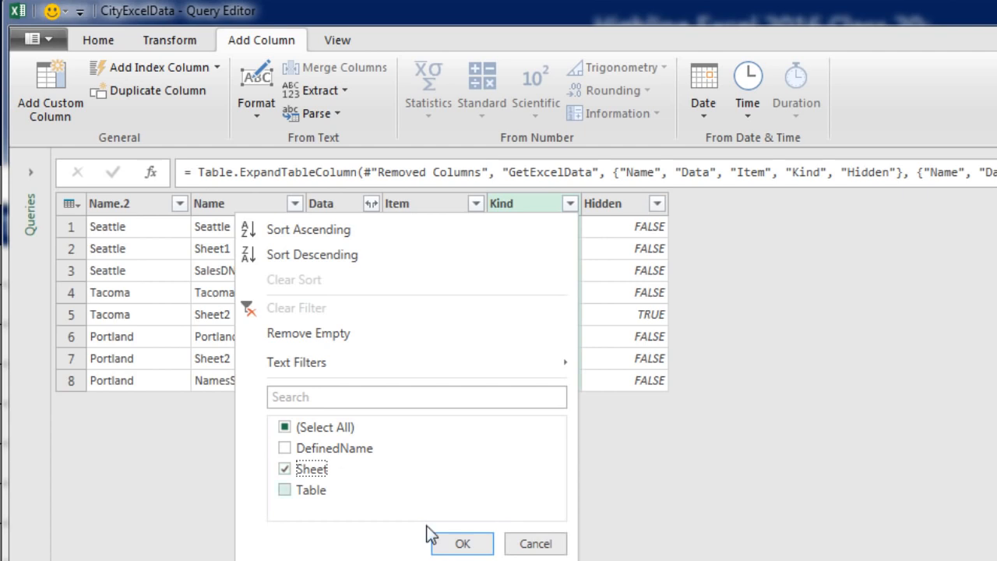
left_click(459, 543)
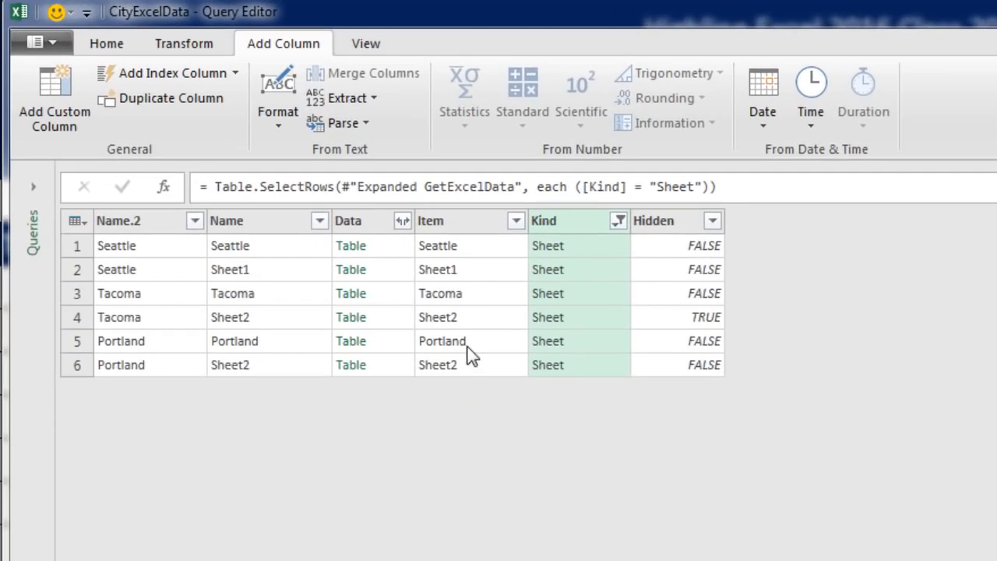
- Filter the Item column to keep only rows whose text does not contain "Sheet"
left_click(451, 227)
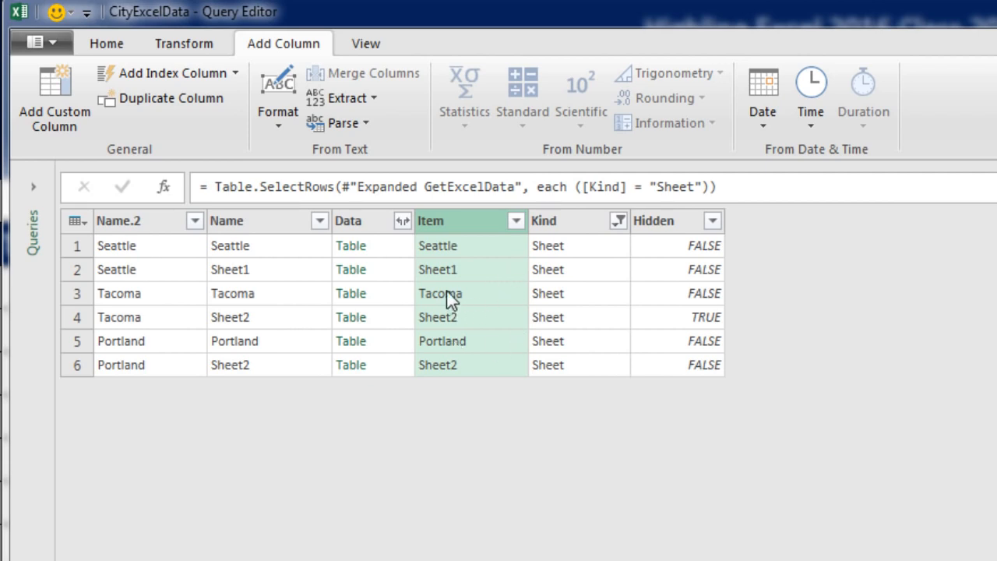
left_click(504, 218)
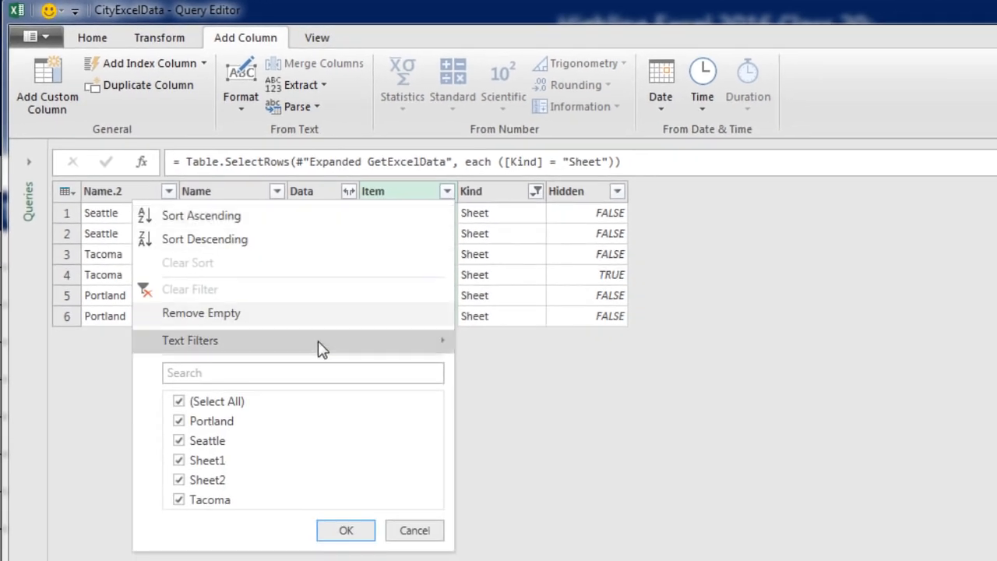
mouse_move(359, 388)
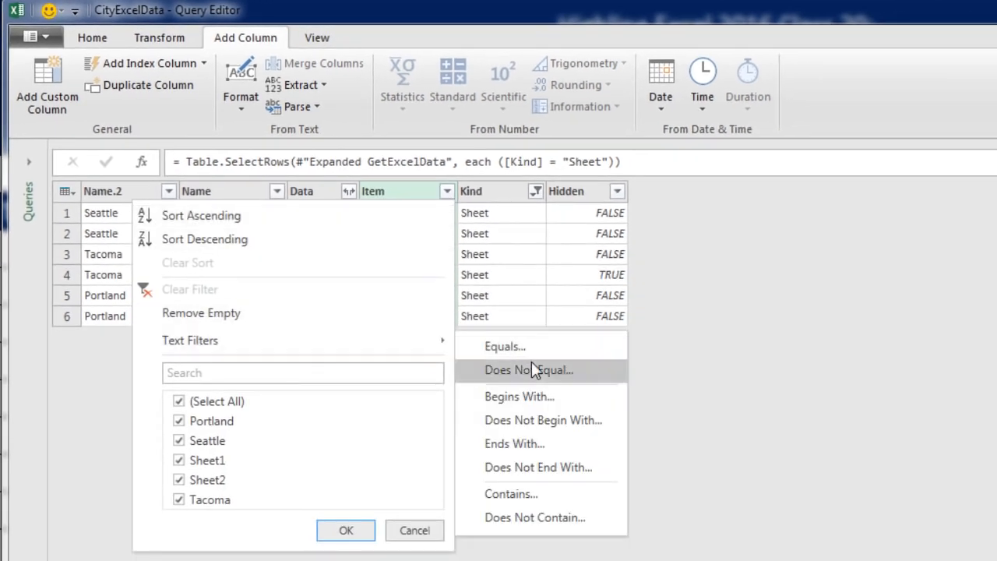
left_click(563, 519)
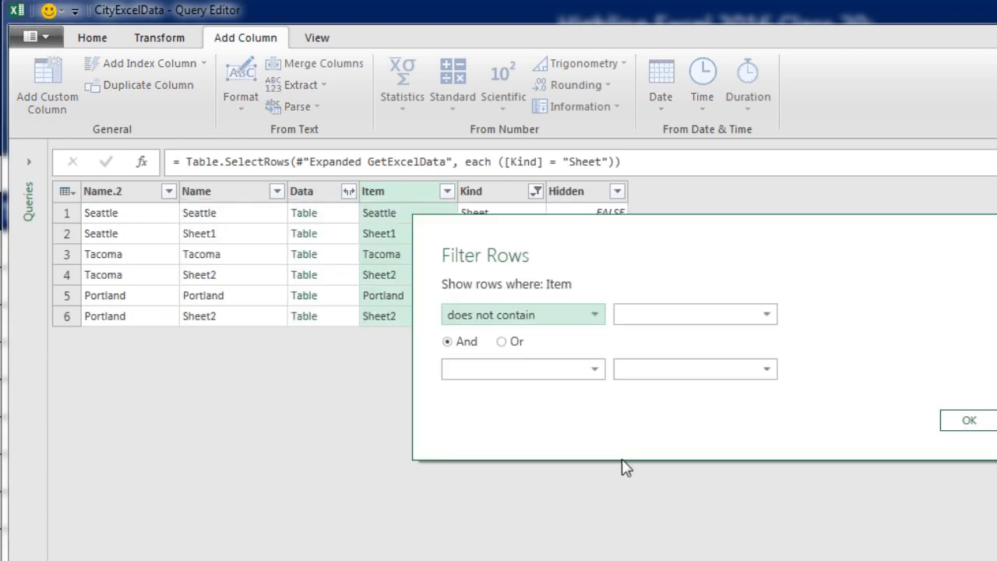
left_click(663, 316)
type("Sheet")
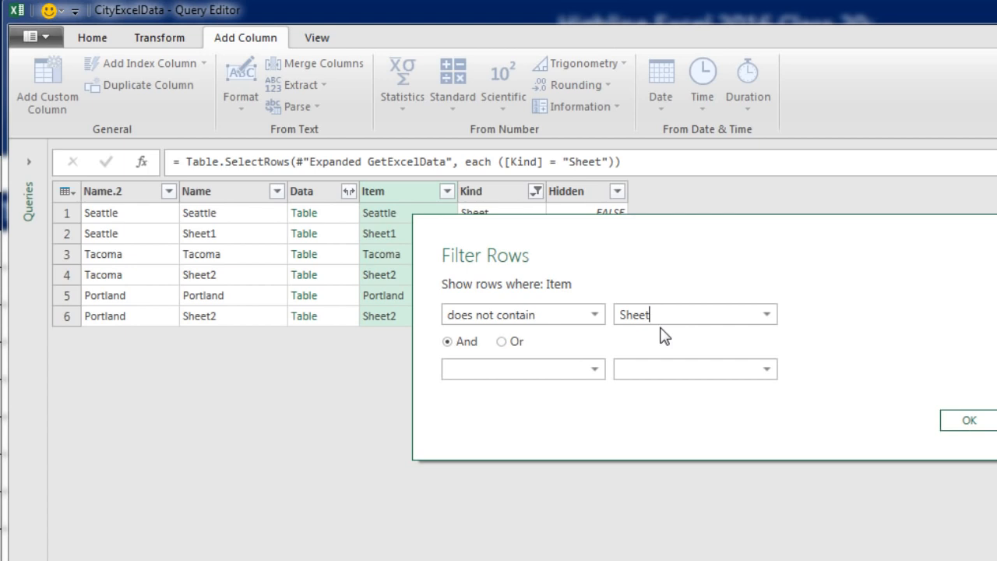
left_click(984, 424)
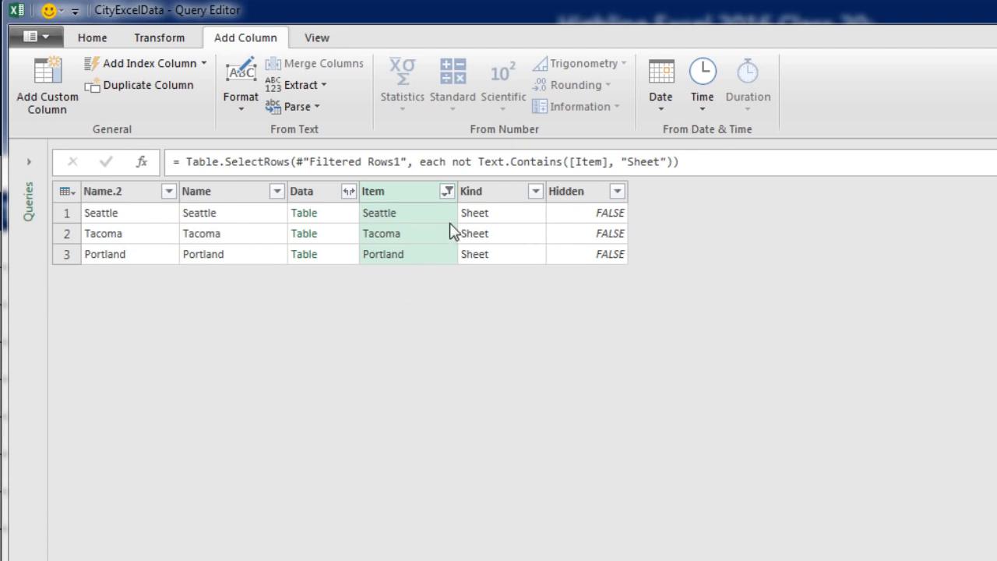
- Keep only the Name.2 and Data columns, removing all the other columns
left_click(116, 194)
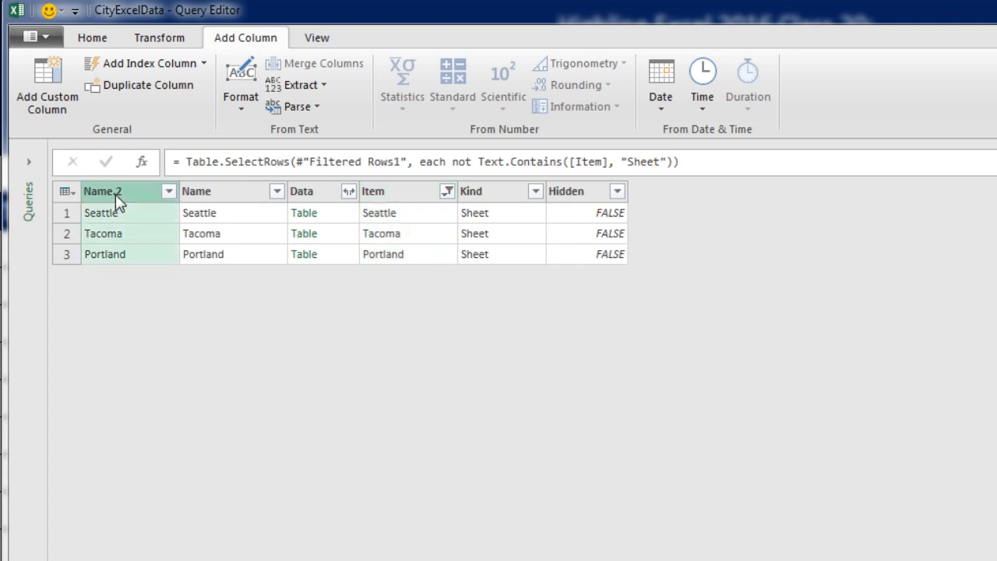
left_click(317, 194, "ctrl")
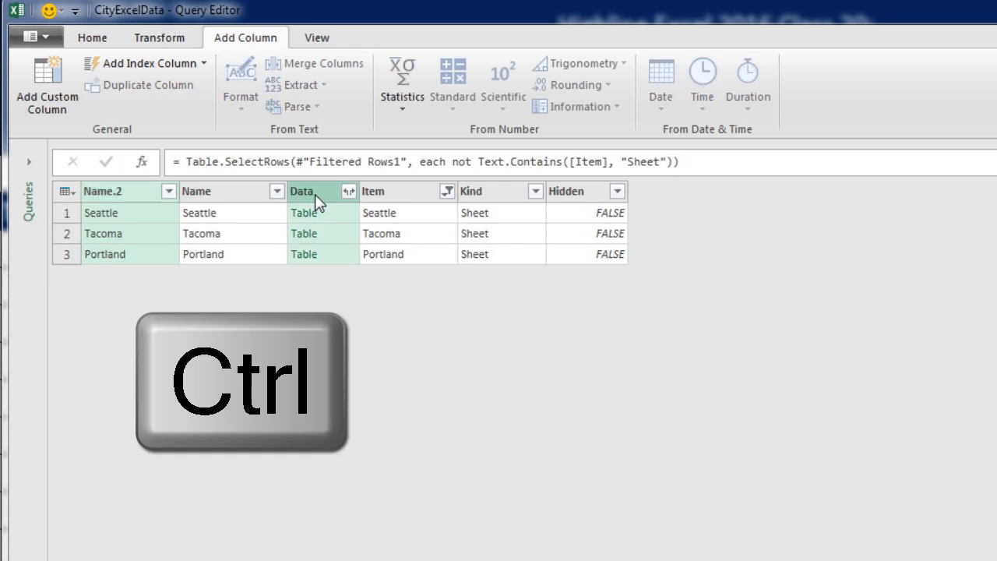
right_click(316, 195)
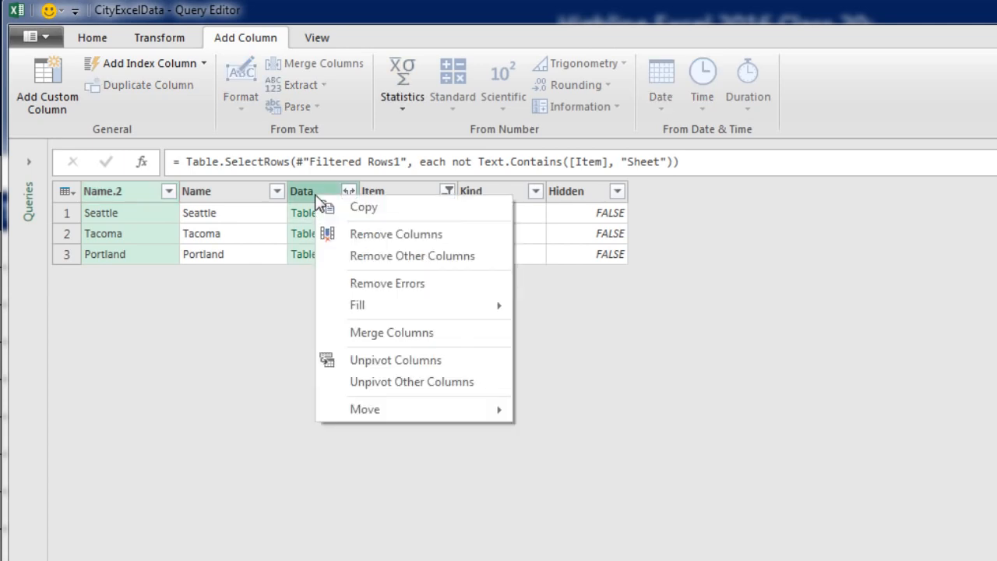
left_click(387, 257)
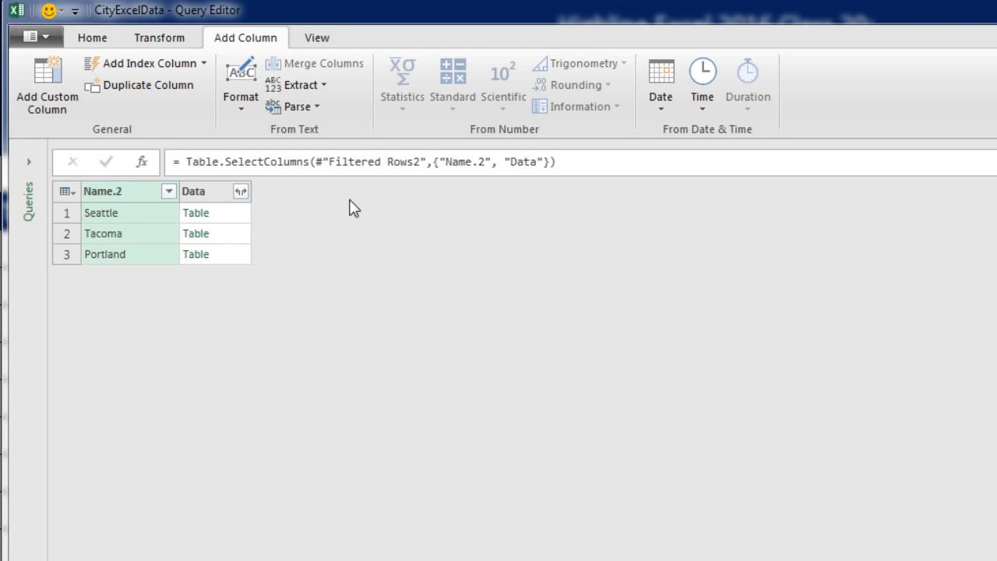
- Expand Column1, Column2 and Column3 from the Data column without a name prefix, and promote the first row to headers
left_click(241, 194)
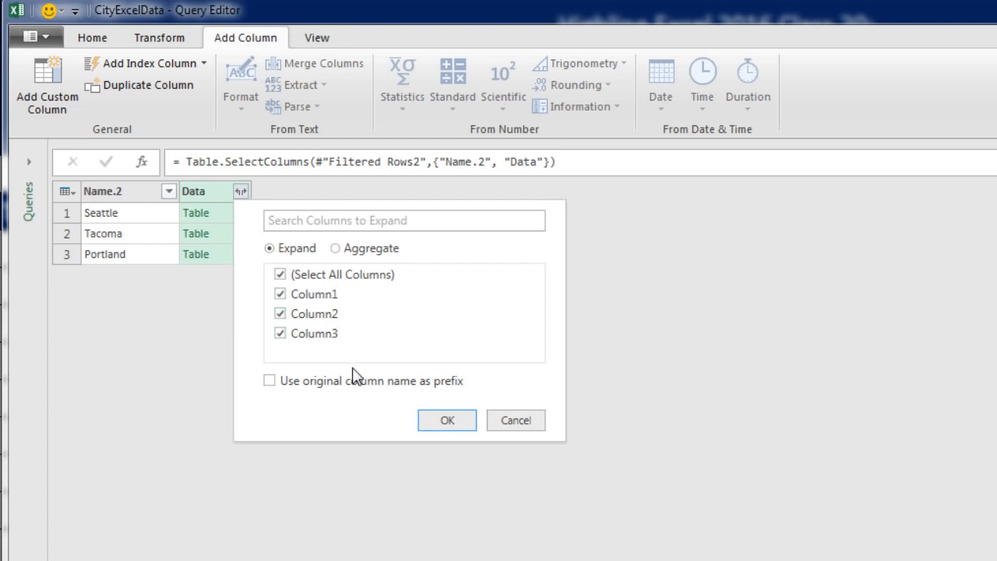
left_click(436, 419)
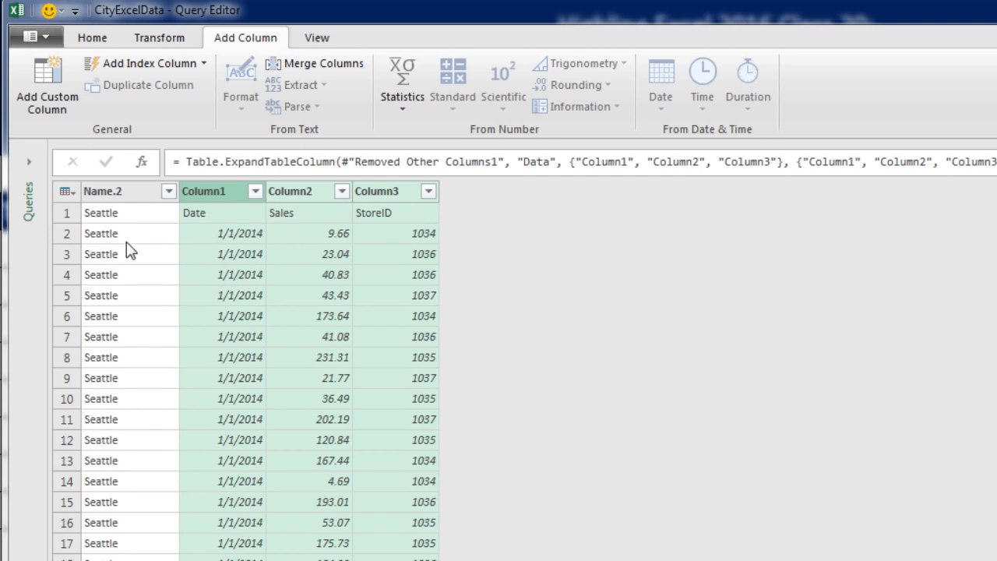
left_click(66, 191)
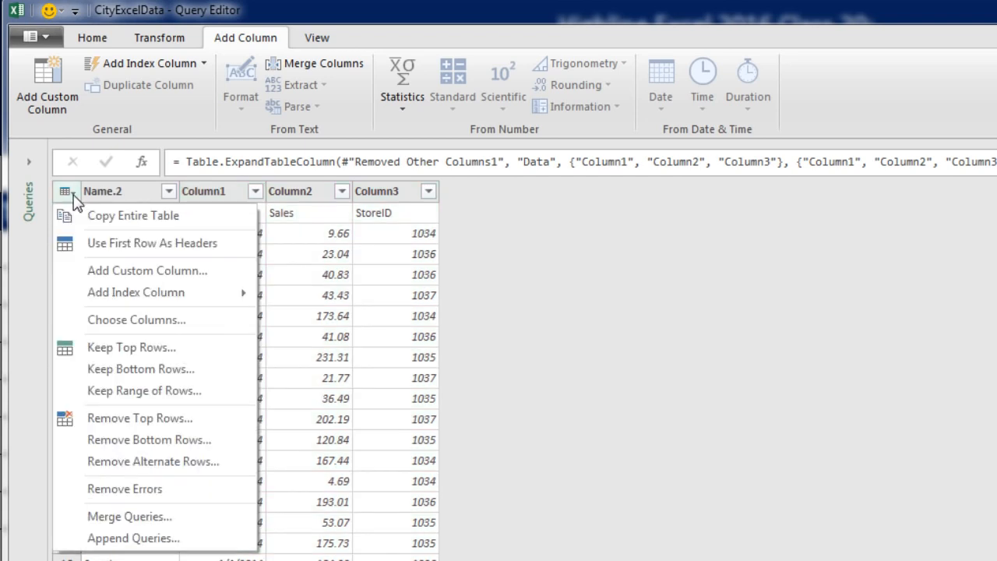
left_click(111, 244)
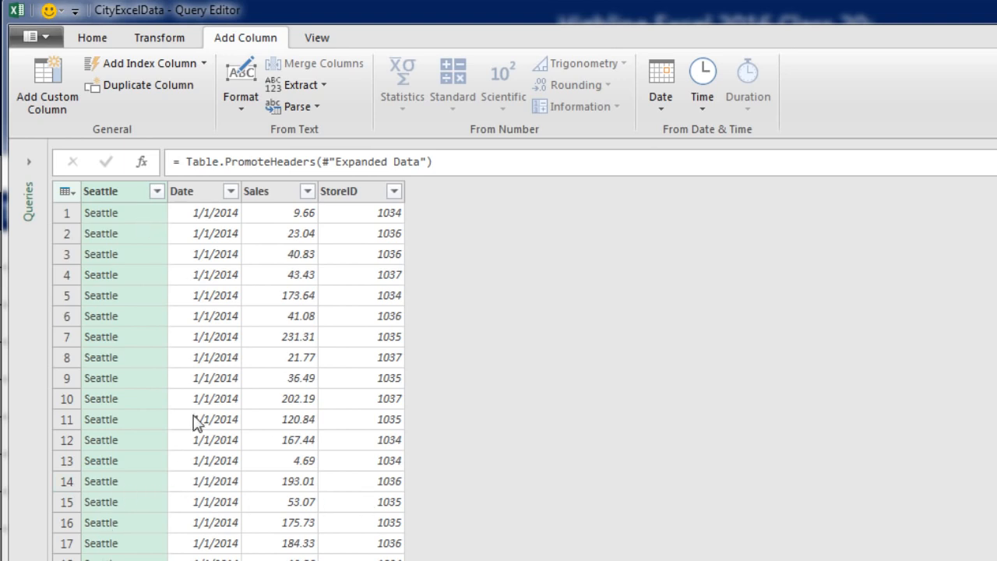
- Load the full list of StoreID values and filter out the repeated header rows containing "StoreID"
left_click(394, 192)
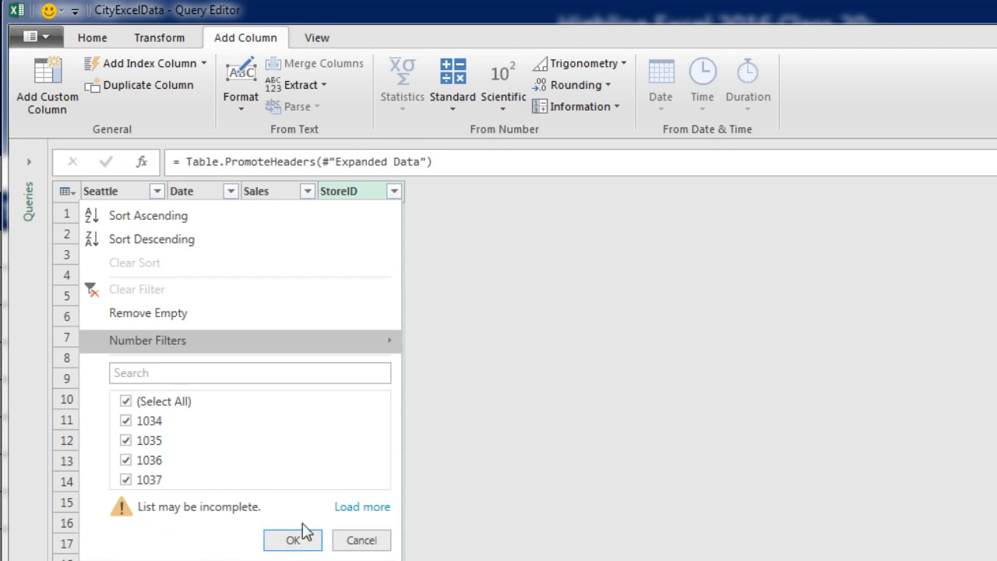
left_click(367, 507)
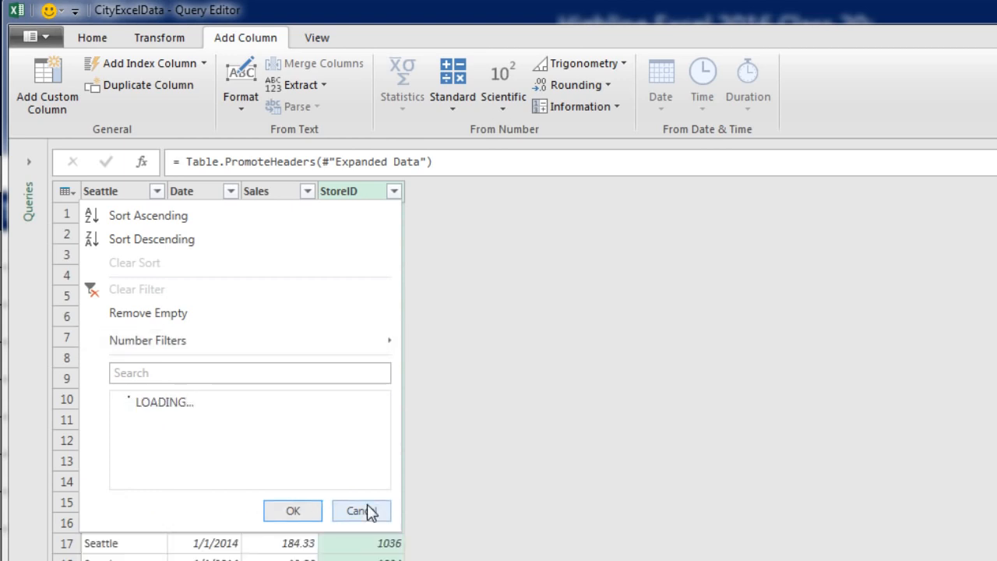
left_click_drag(364, 456, 368, 533)
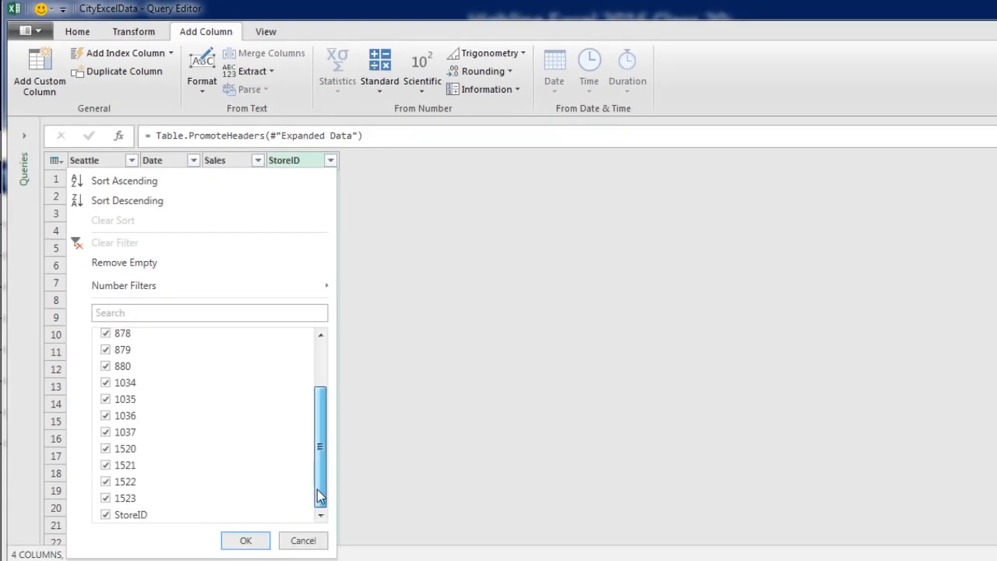
left_click(105, 516)
left_click(249, 540)
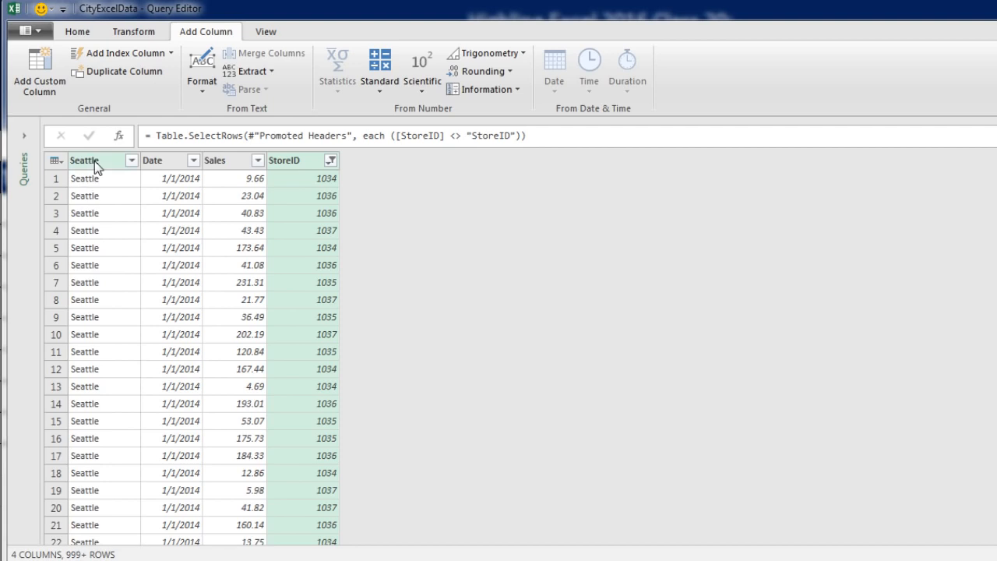
- Rename the Seattle column as City
left_click(95, 163)
double_click(95, 163)
type("City")
key("Return")
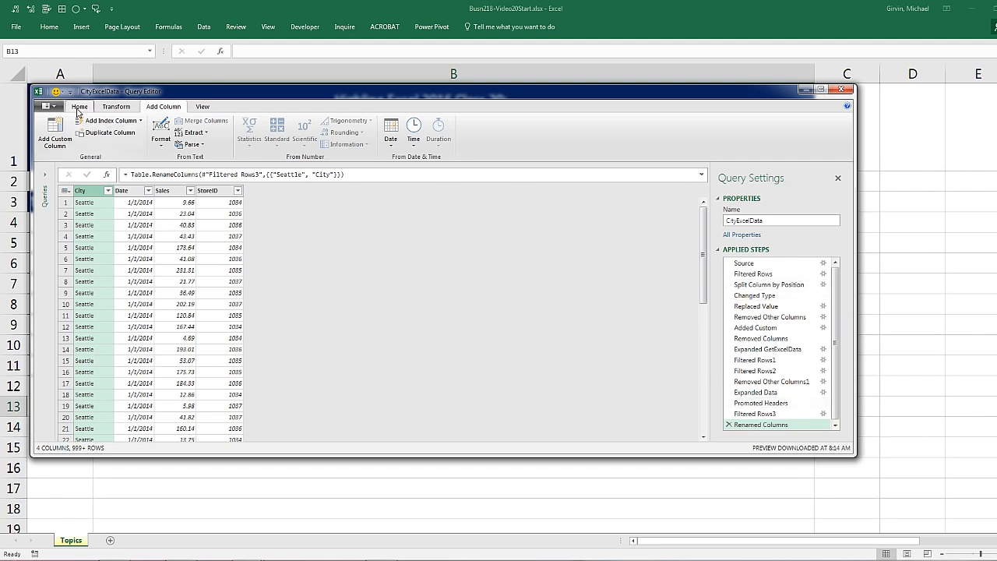
- Close the query and load it as Only Create Connection with the data added to the Data Model
left_click(78, 108)
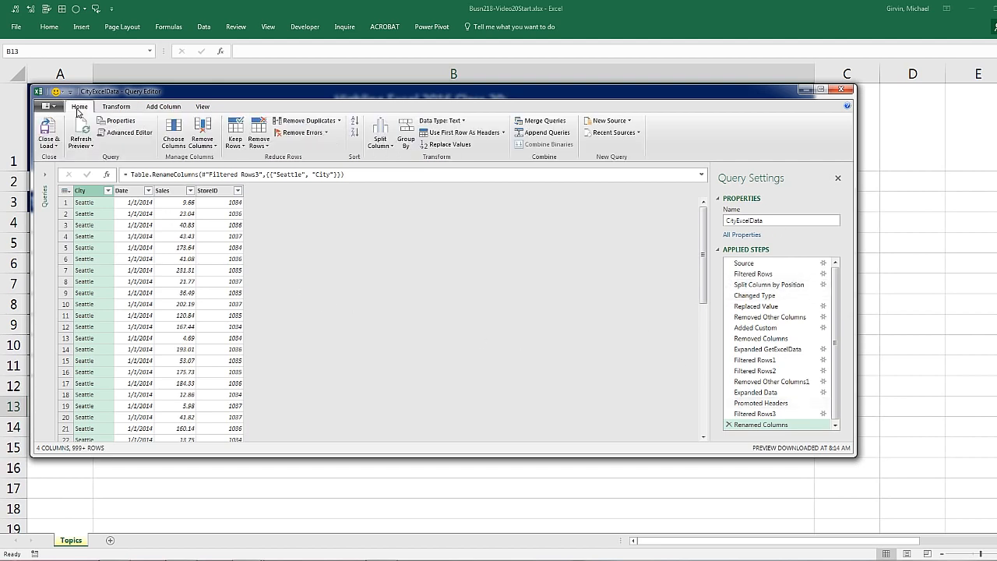
left_click(57, 147)
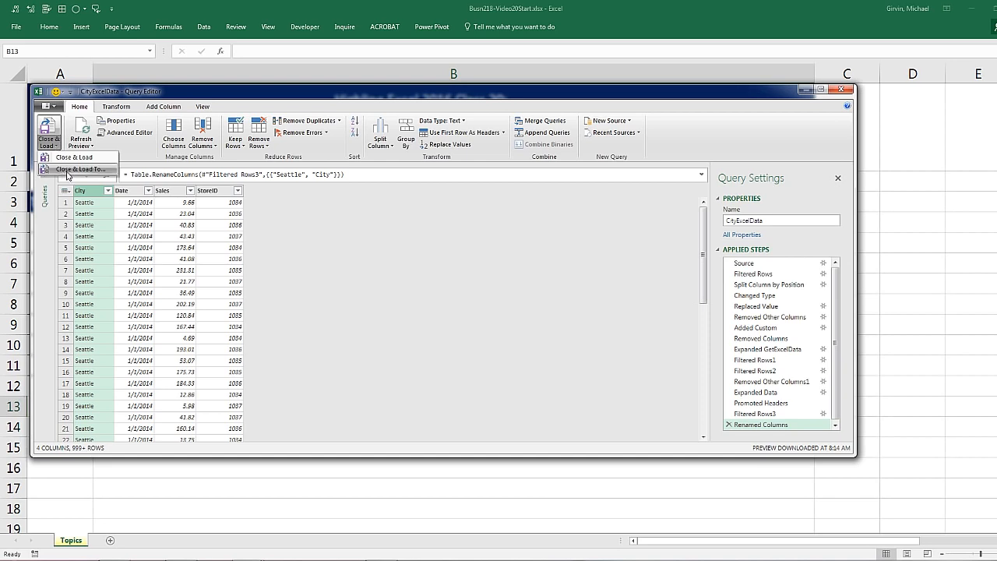
left_click(80, 169)
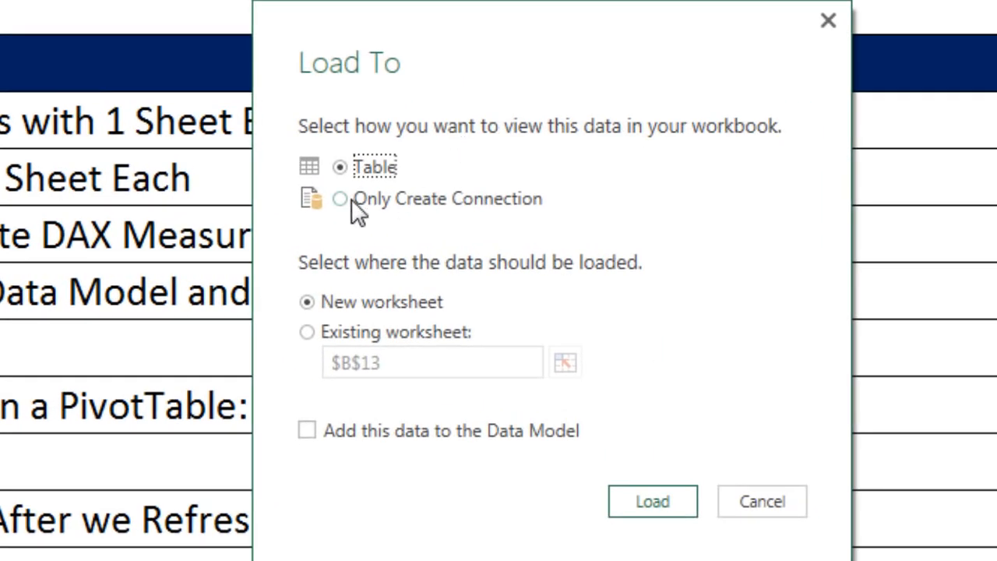
left_click(352, 198)
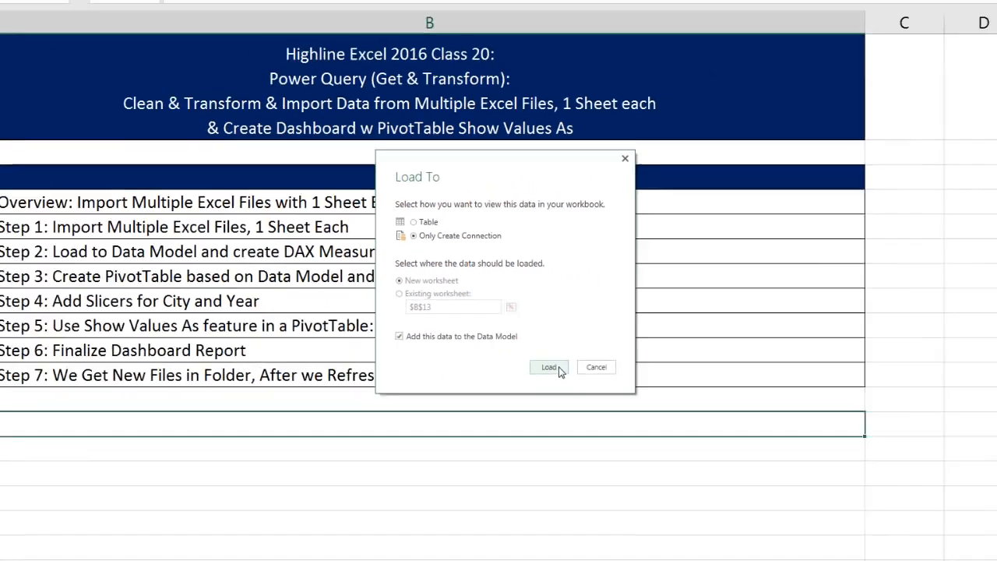
left_click(652, 501)
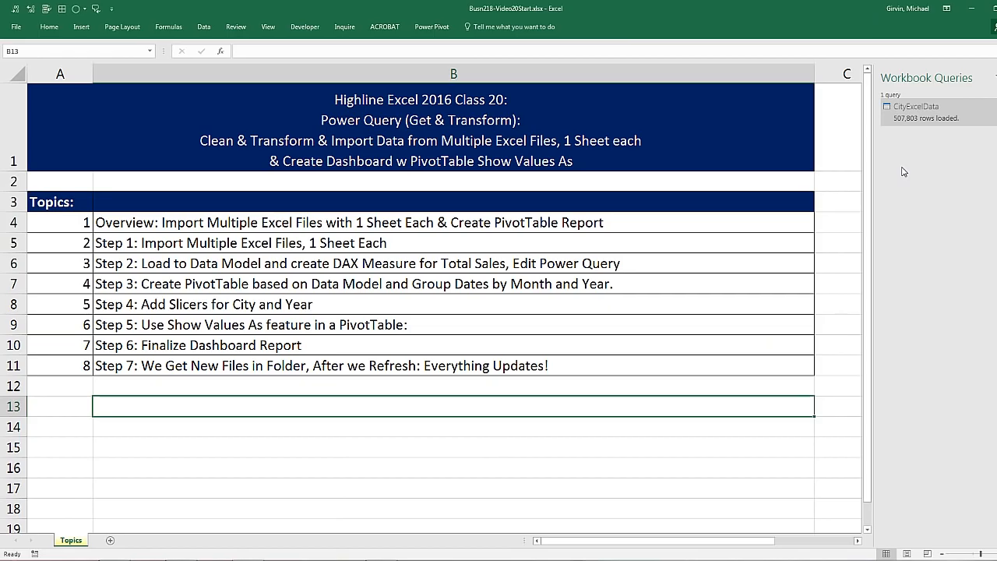
- Open the Power Pivot data model to examine the loaded data
left_click(432, 28)
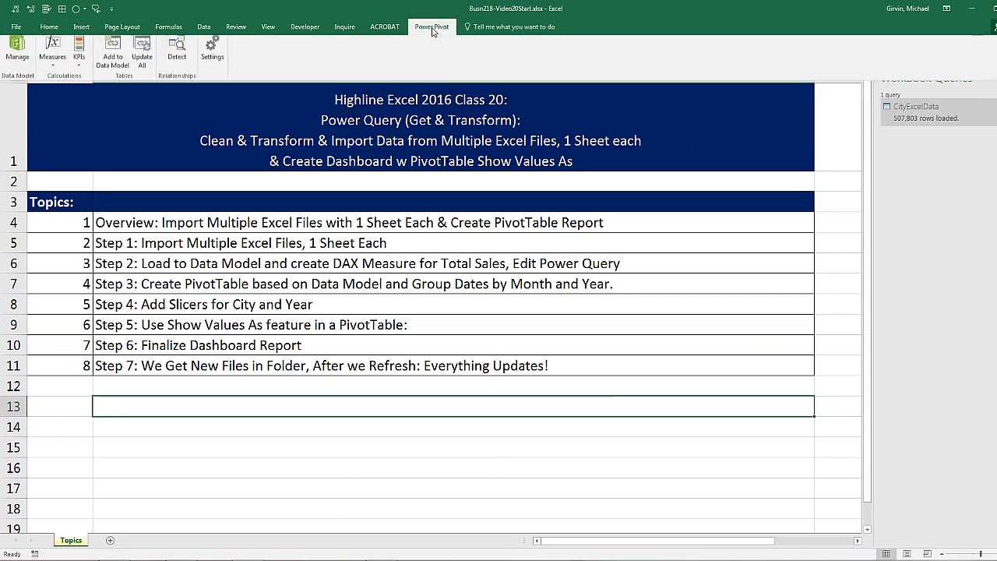
left_click(17, 56)
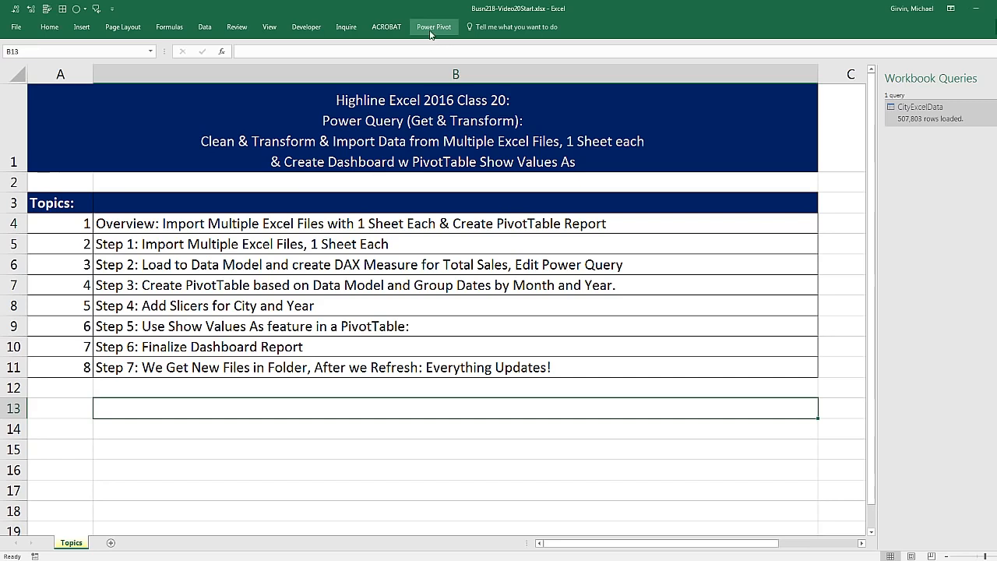
- Start a new CityExcelData measure named Total Sales with the description "DAX SUM function to add total sales from Sales Field & add Number Formatting"
left_click(442, 13)
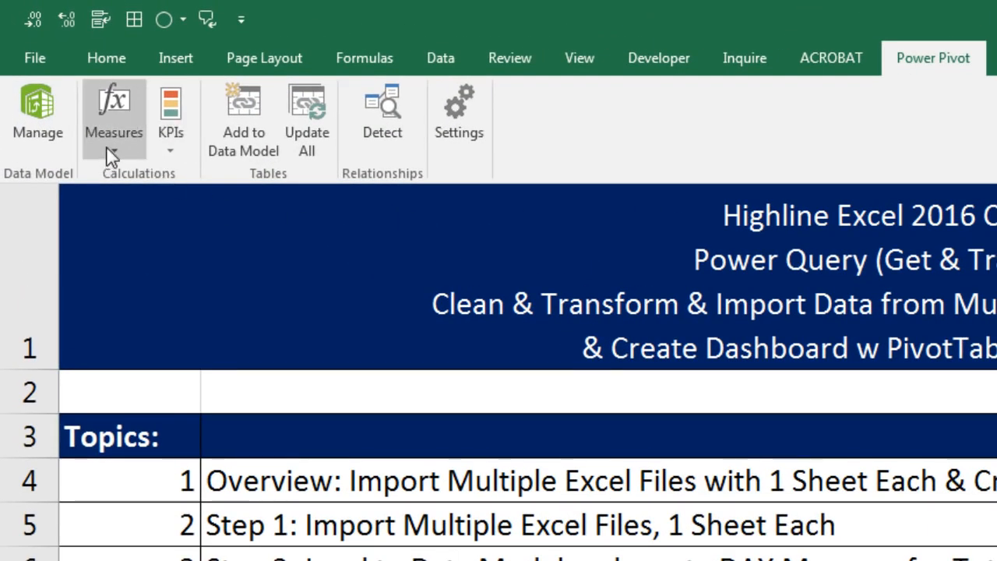
left_click(113, 152)
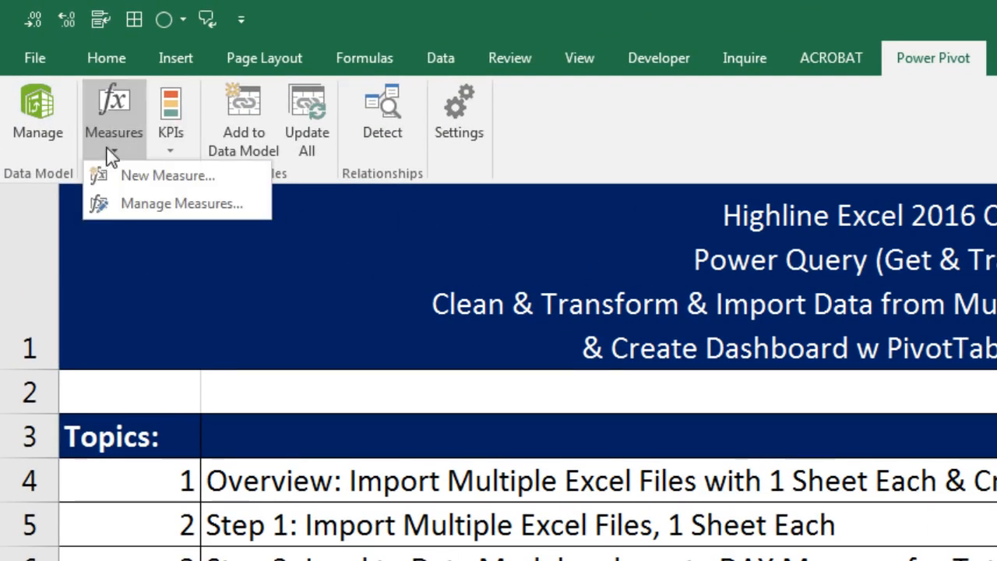
left_click(144, 179)
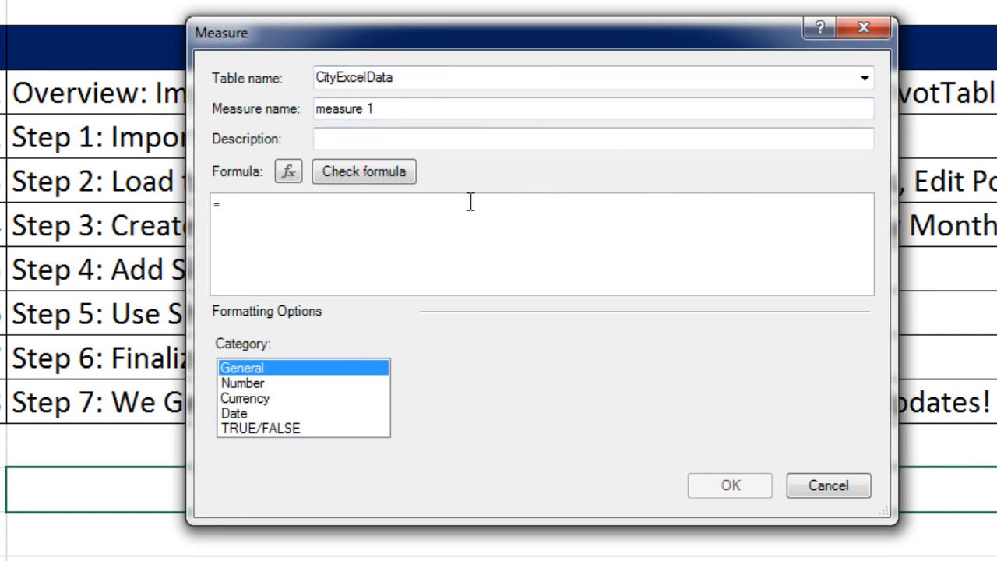
left_click(442, 78)
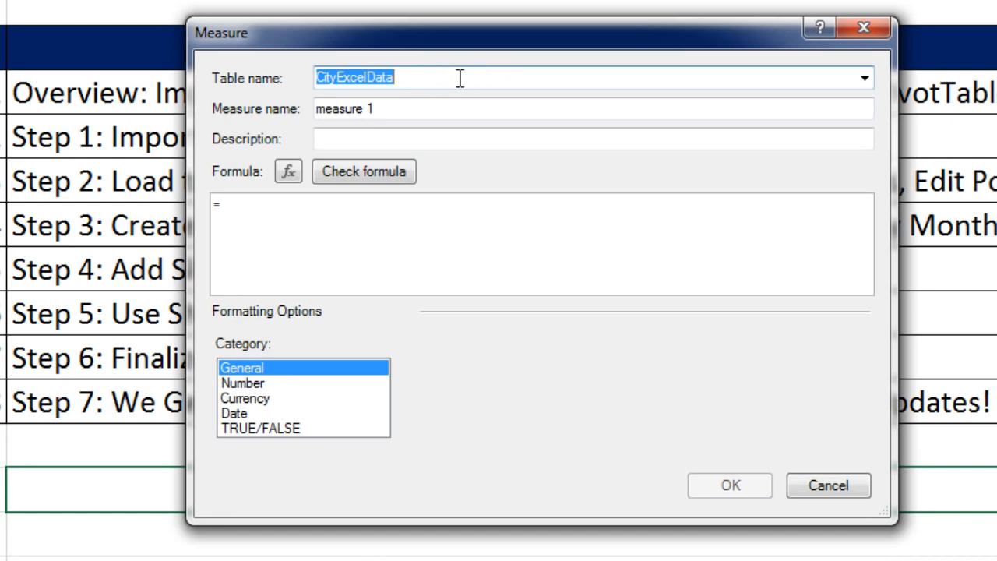
left_click_drag(443, 106, 278, 106)
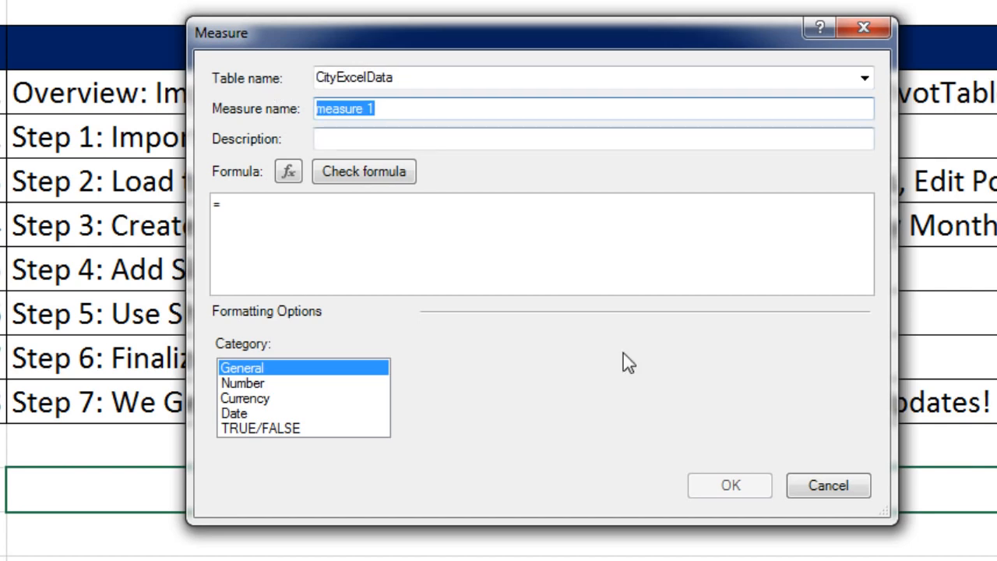
type("Total Sales")
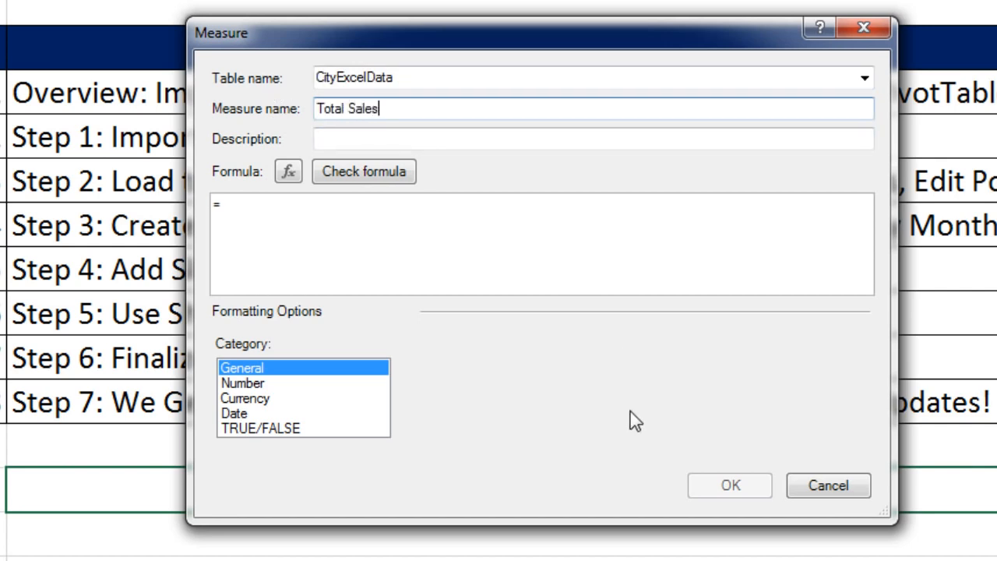
key("Tab")
type("DAX SUM function to add total sales from Sales Field & add Number Formatting")
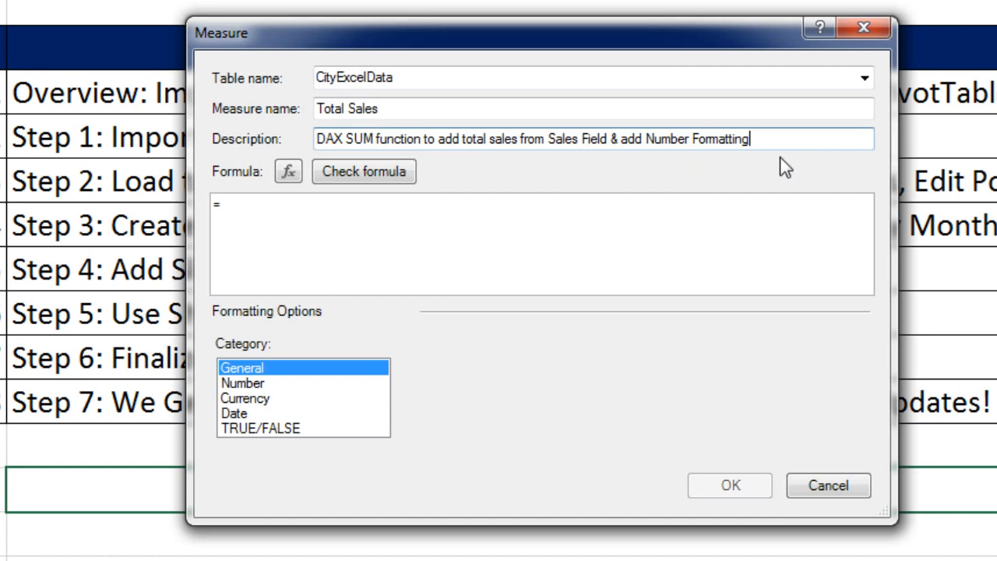
- Define the measure as =SUM(CityExcelData[Sales]) with Currency formatting, $ symbol and 0 decimal places, and save it
left_click(296, 200)
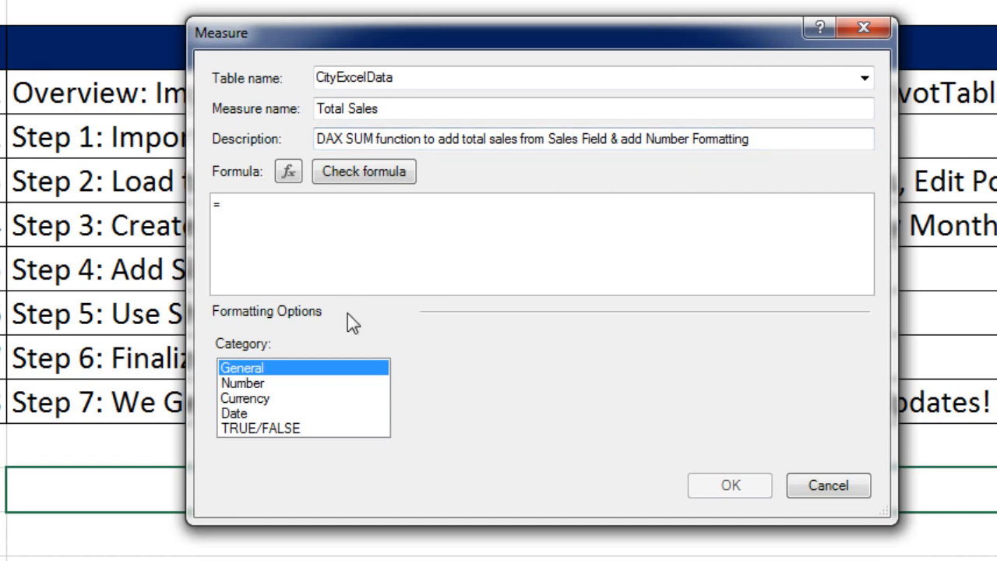
type("SUM(")
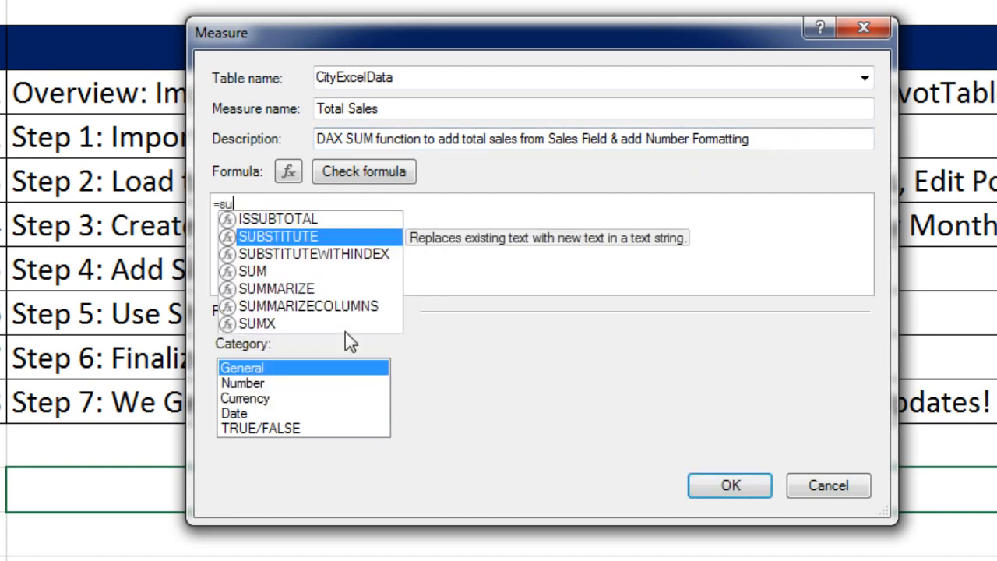
key("Down")
key("Down")
key("Down")
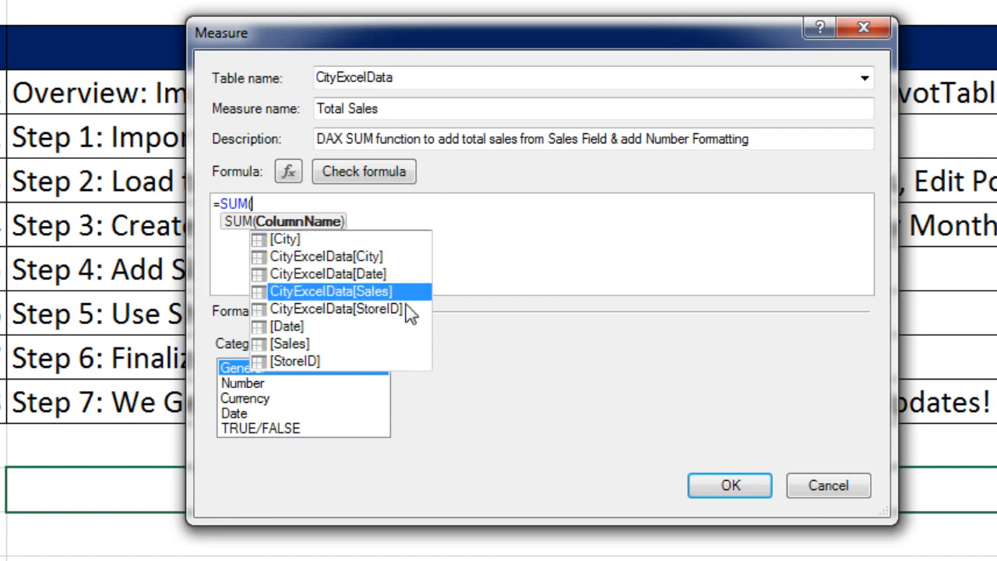
key("Tab")
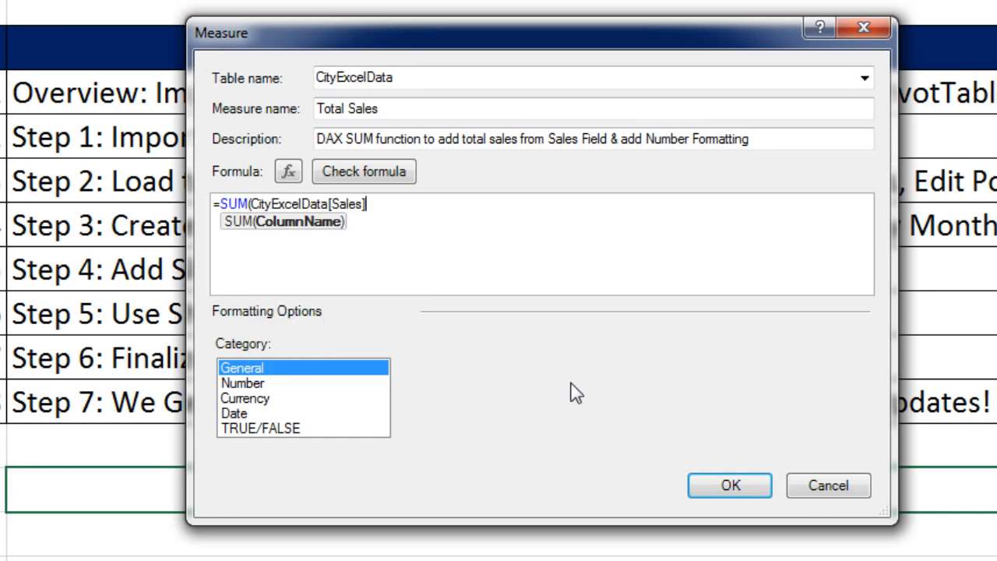
type(")")
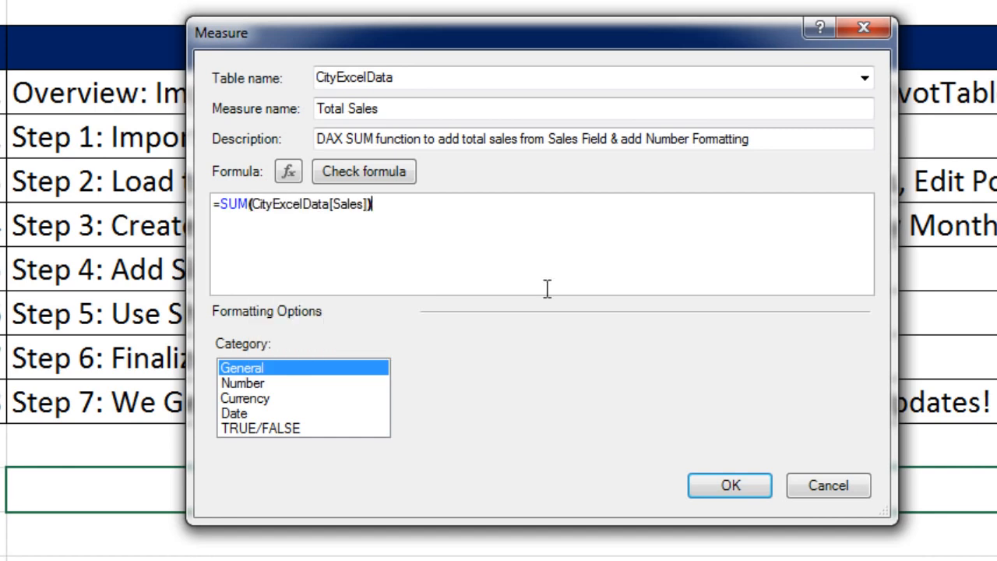
left_click(246, 398)
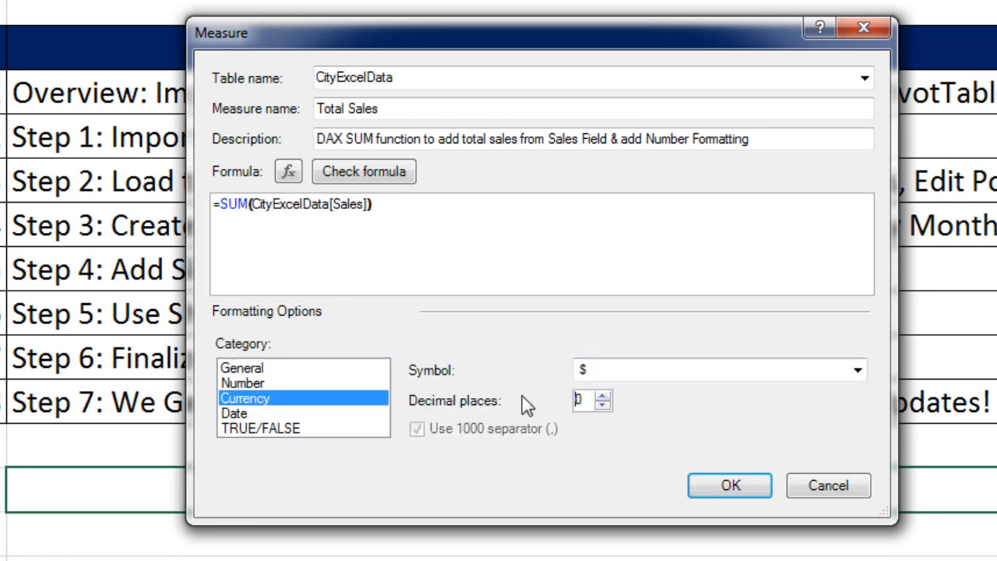
left_click(729, 489)
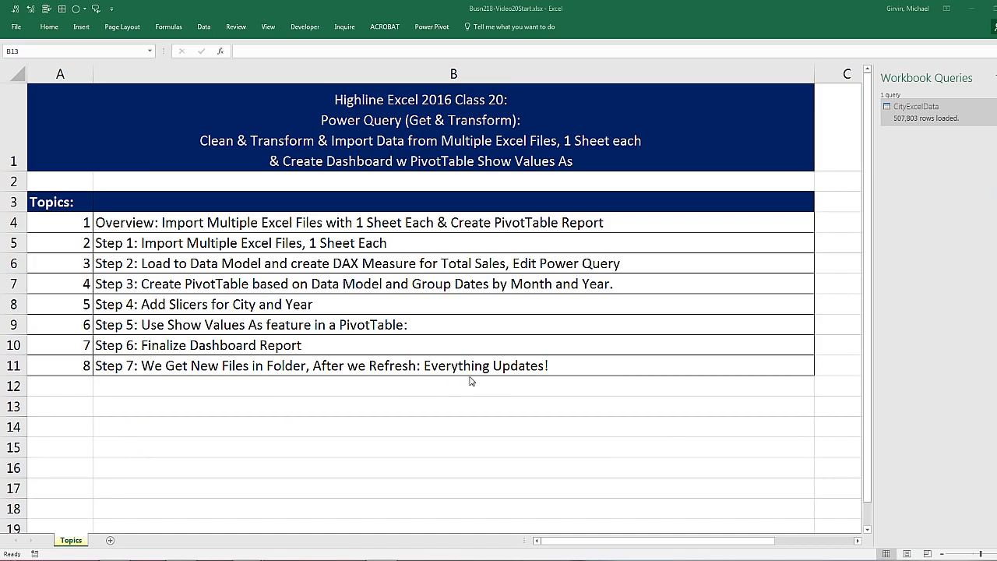
- Switch to the Power Pivot window and widen the City and Sales columns to inspect the Total Sales measure
key("alt+Tab")
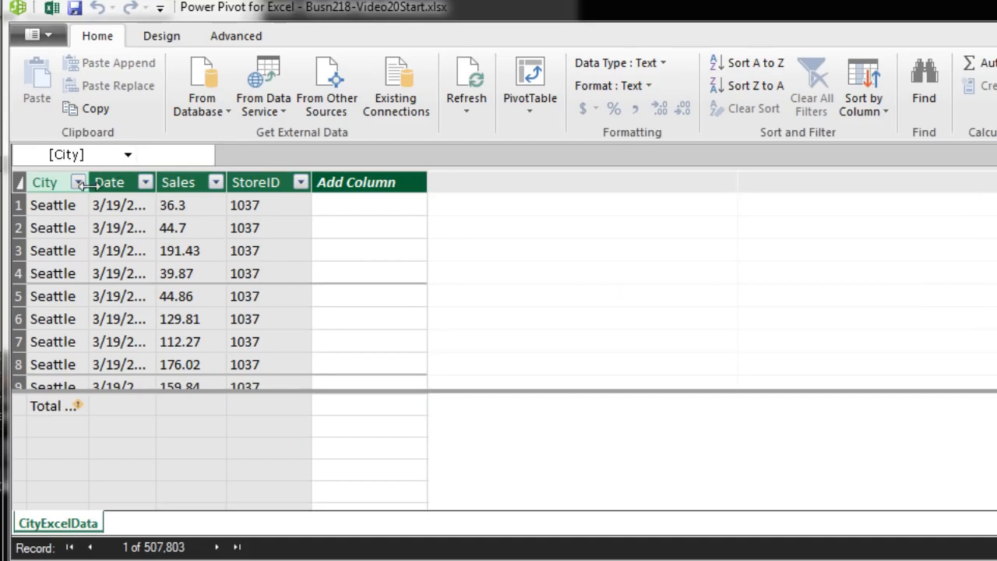
left_click_drag(156, 187, 223, 176)
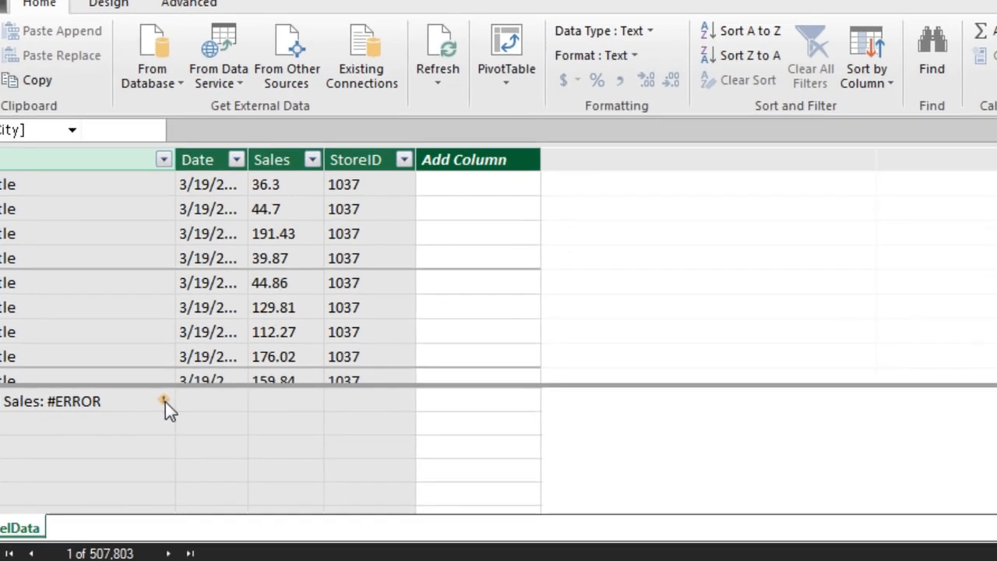
mouse_move(165, 401)
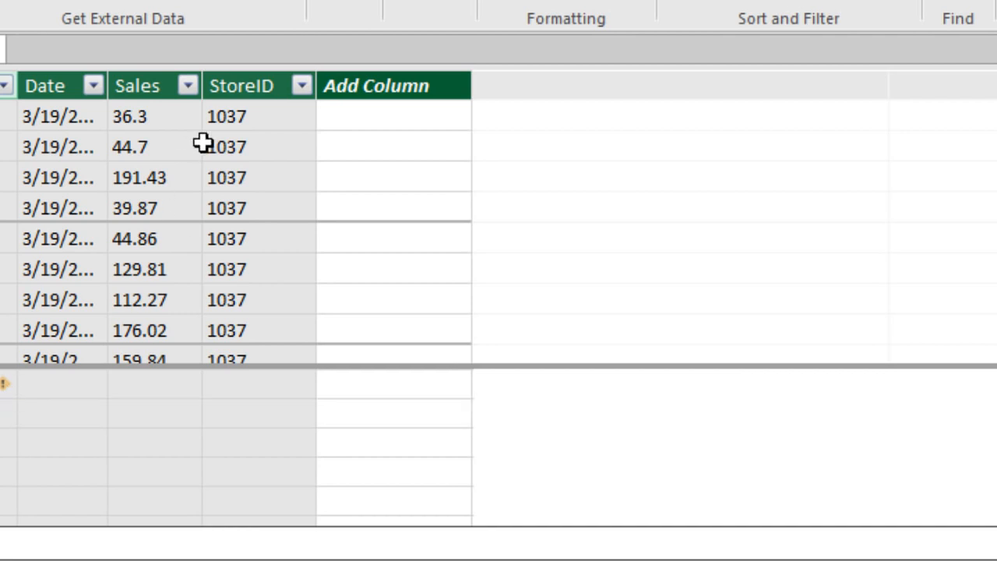
left_click_drag(201, 84, 289, 109)
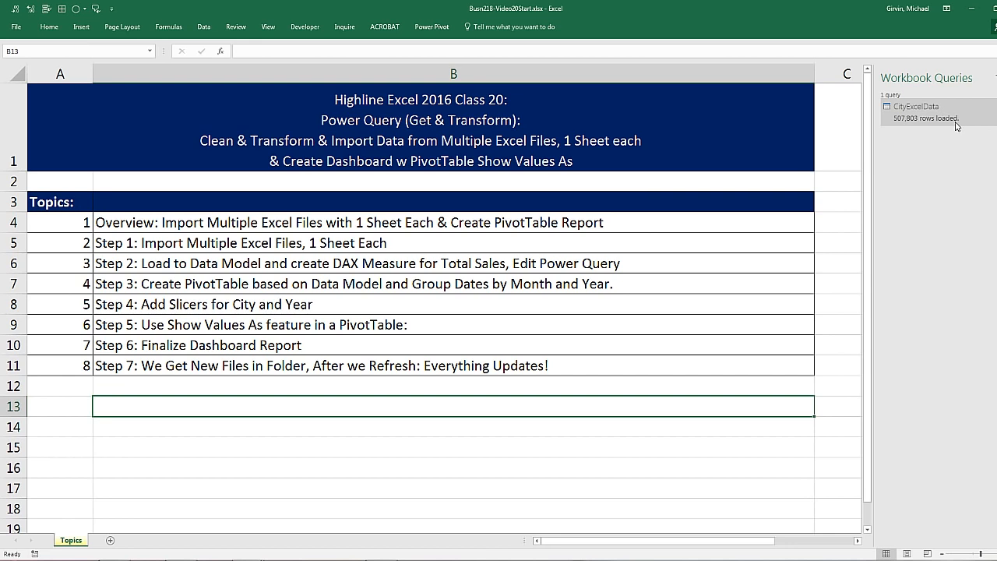
- Open the CityExcelData query for editing from Excel and set the Date column's data type to Date
left_click(203, 27)
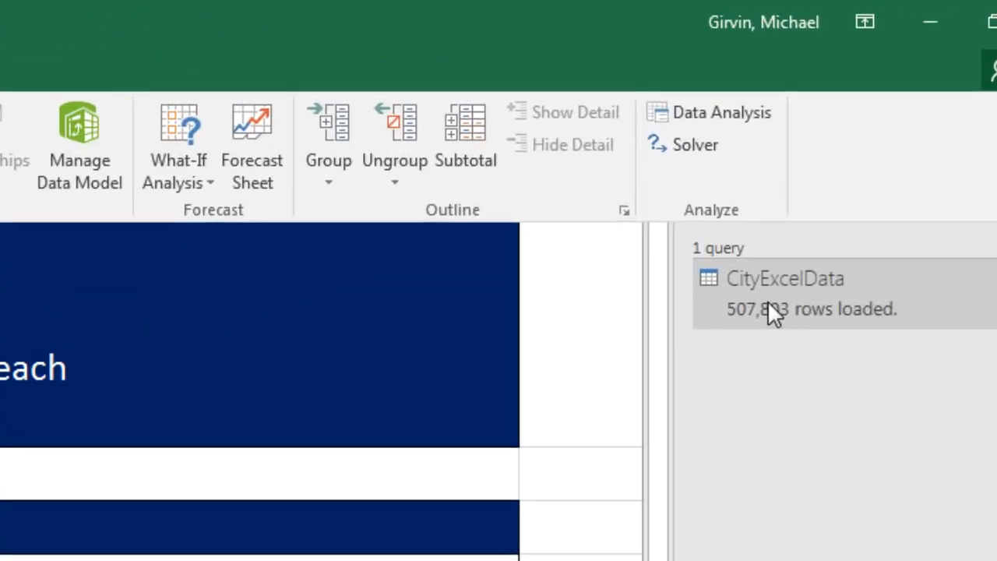
right_click(767, 304)
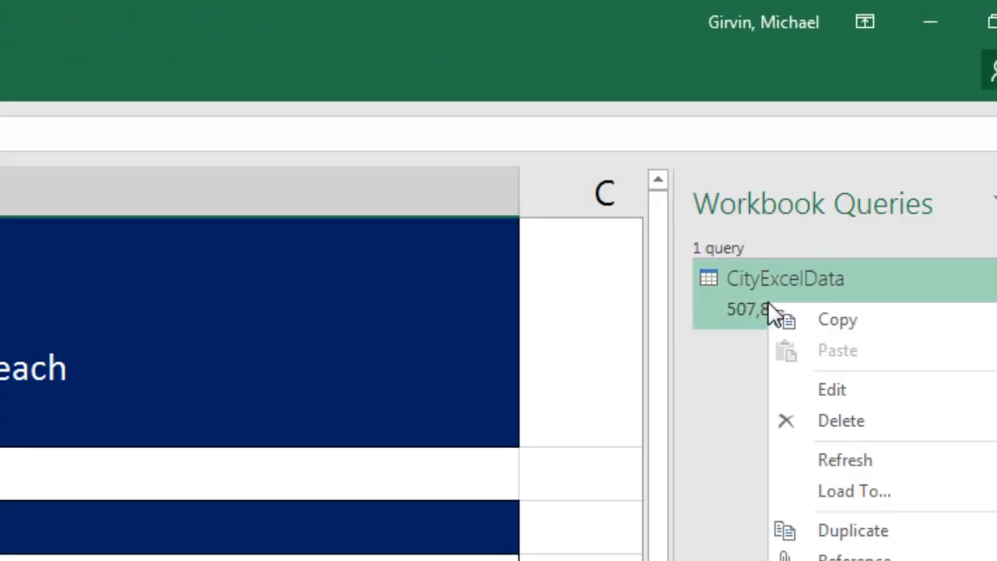
left_click(801, 397)
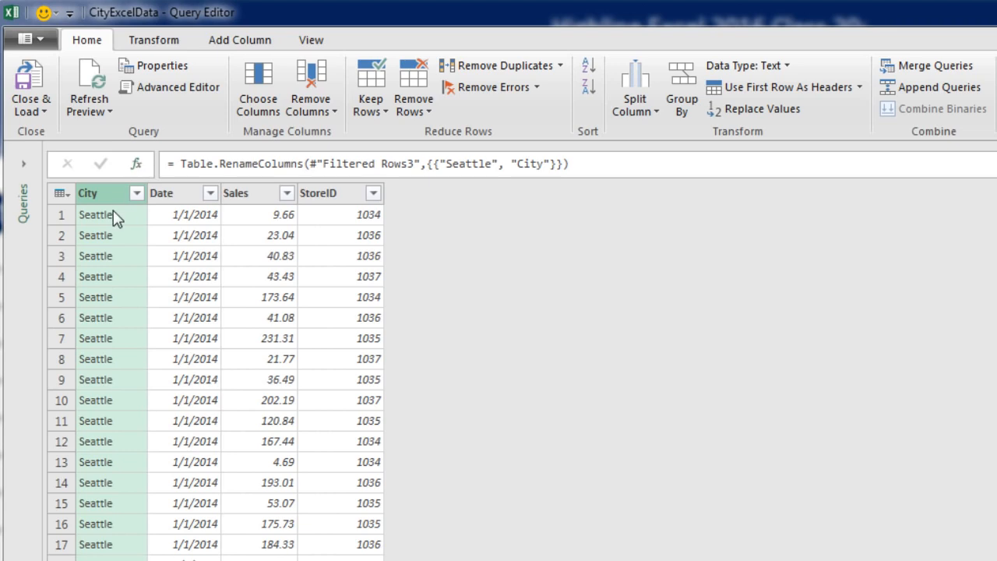
left_click(784, 69)
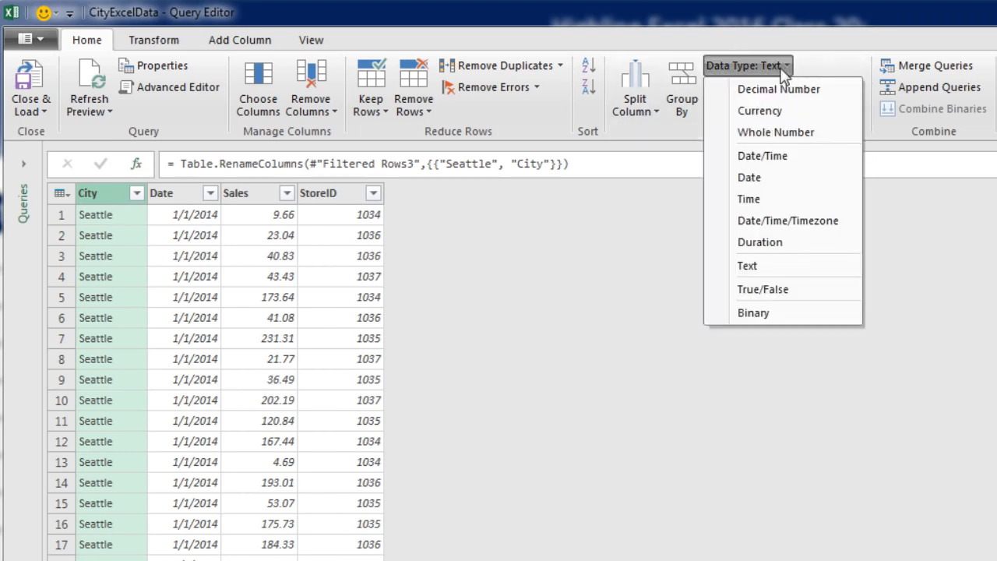
left_click(202, 195)
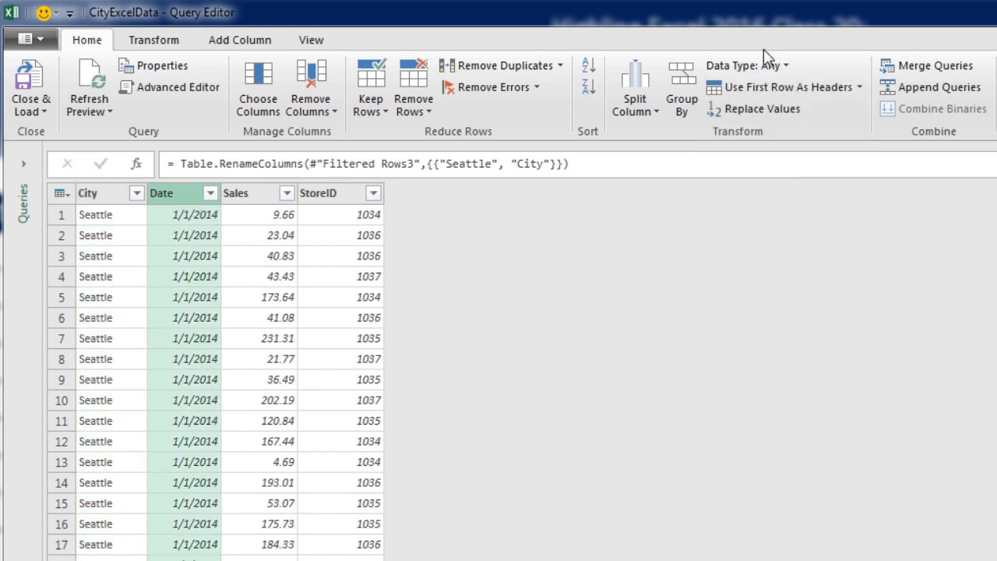
left_click(787, 70)
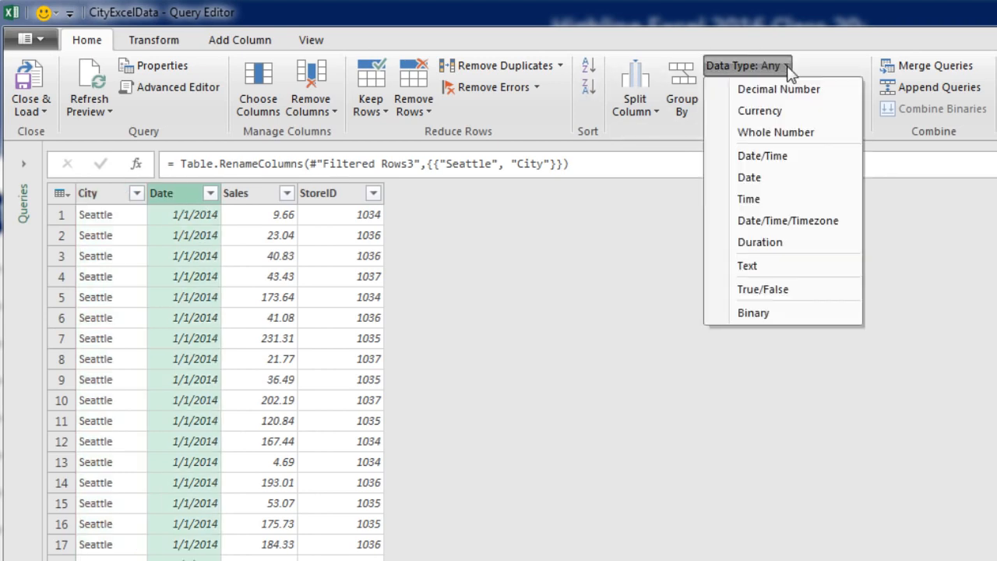
left_click(749, 178)
- Set the Sales column's data type to Decimal Number and StoreID to Text, and close and load the query
left_click(261, 196)
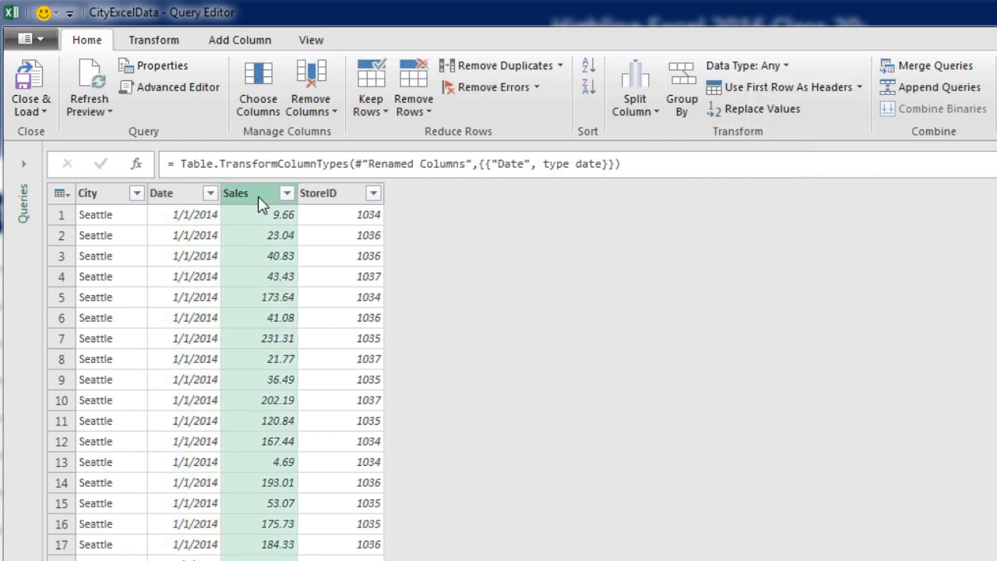
left_click(782, 67)
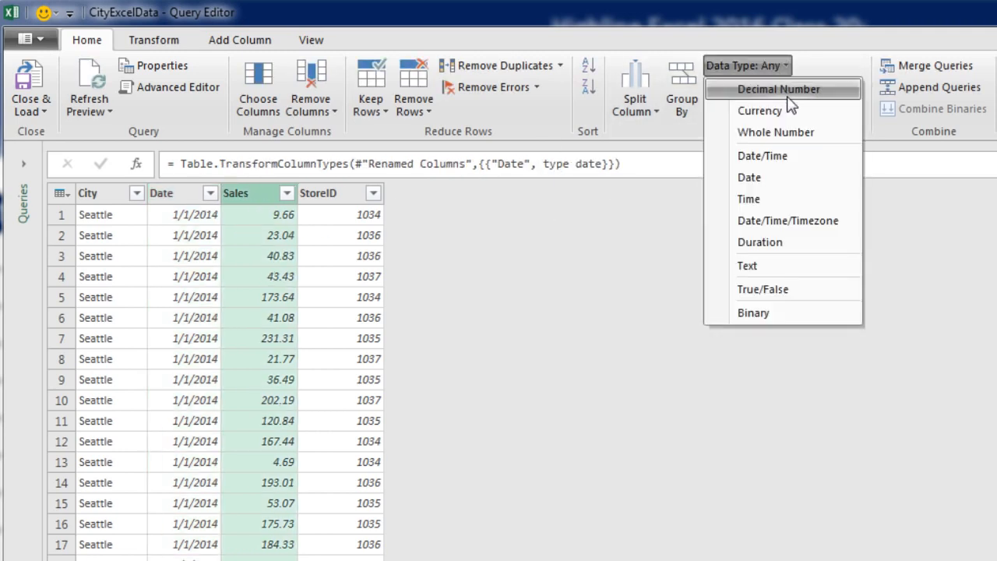
left_click(779, 90)
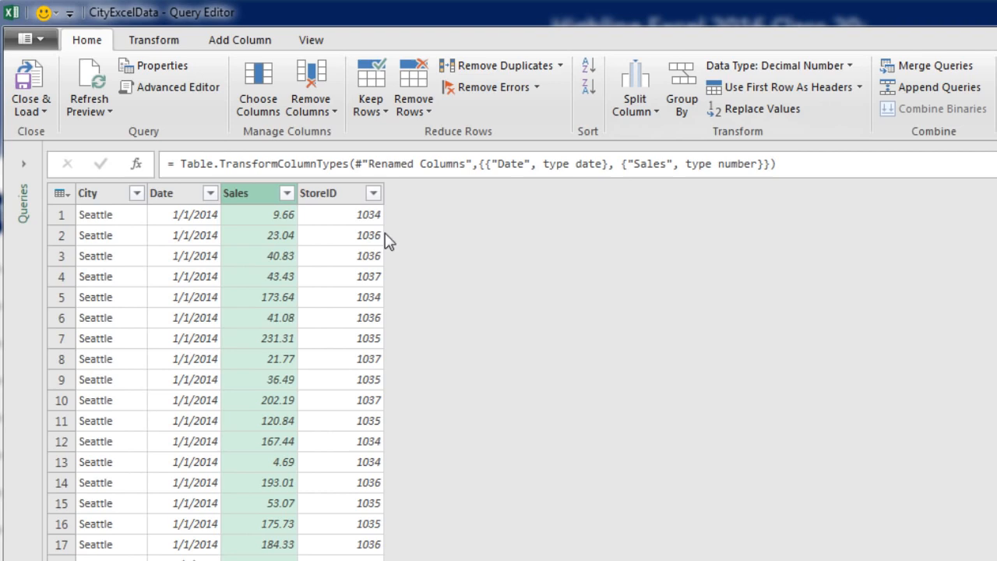
left_click(340, 196)
left_click(786, 67)
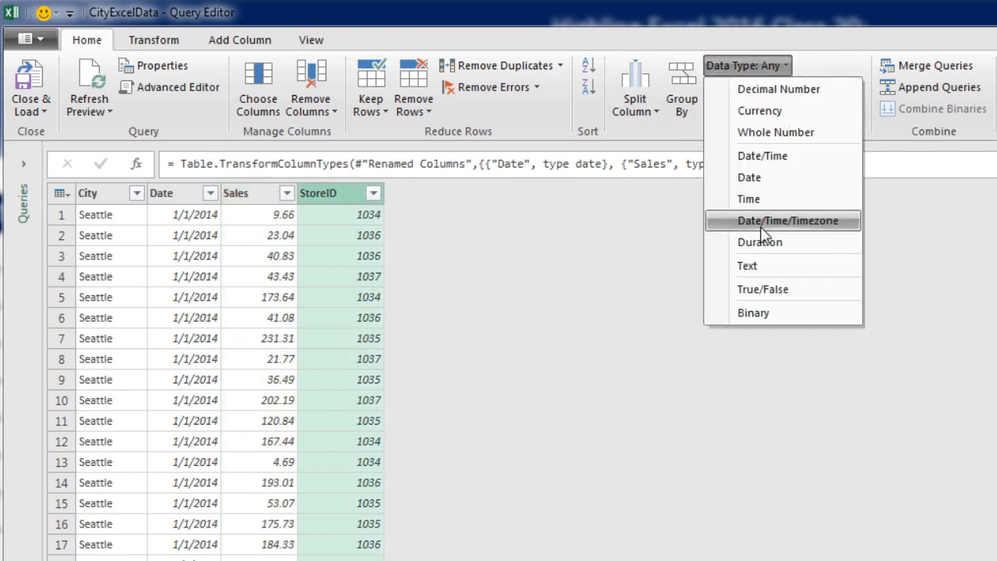
left_click(769, 267)
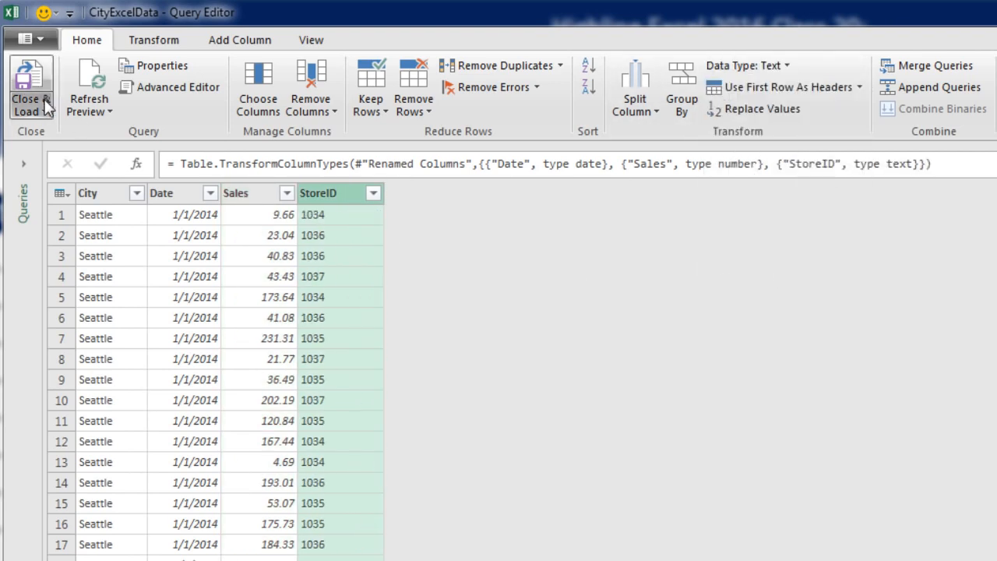
left_click(31, 84)
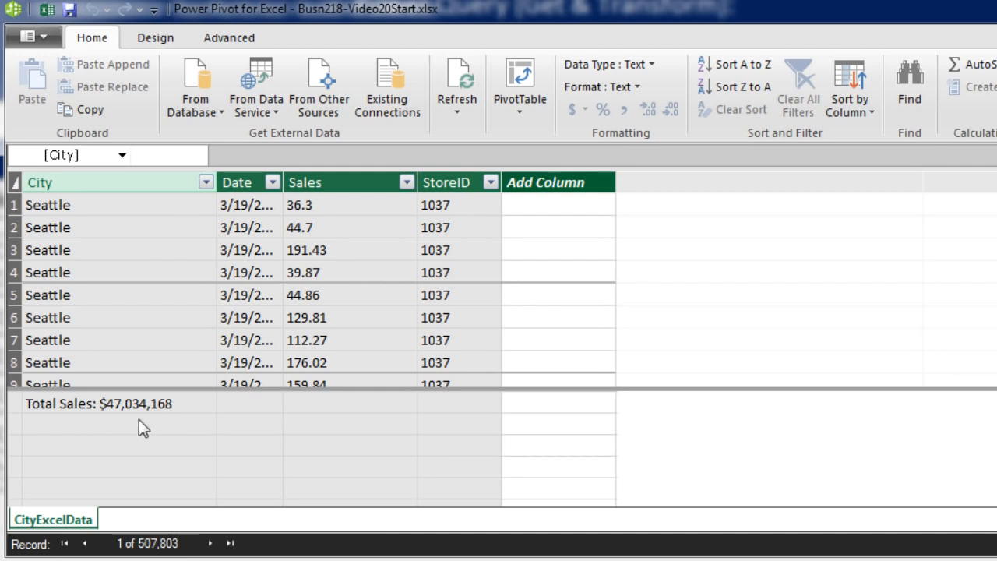
- Create a PivotTable from the data model on a new worksheet and name that sheet Report
left_click(520, 86)
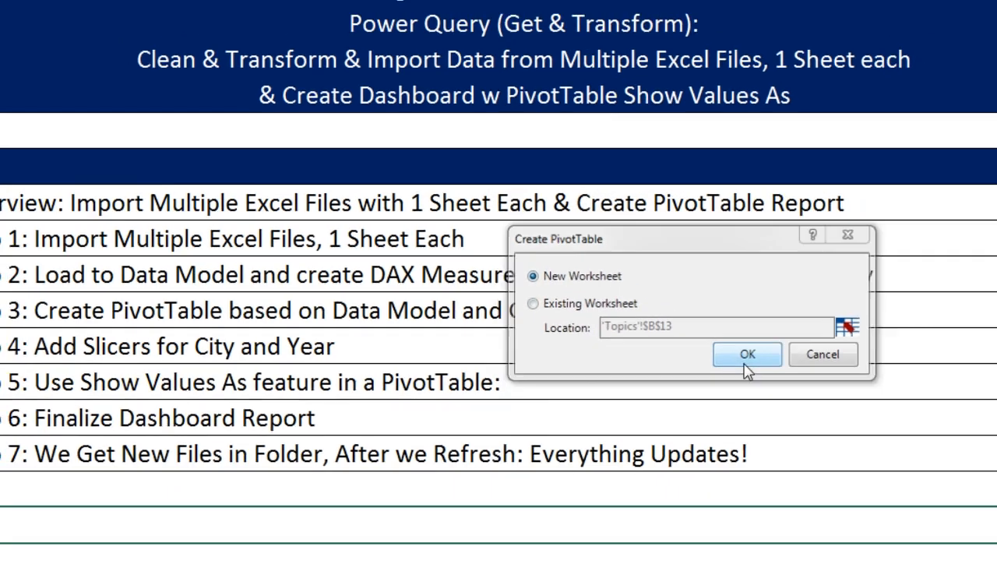
left_click(745, 356)
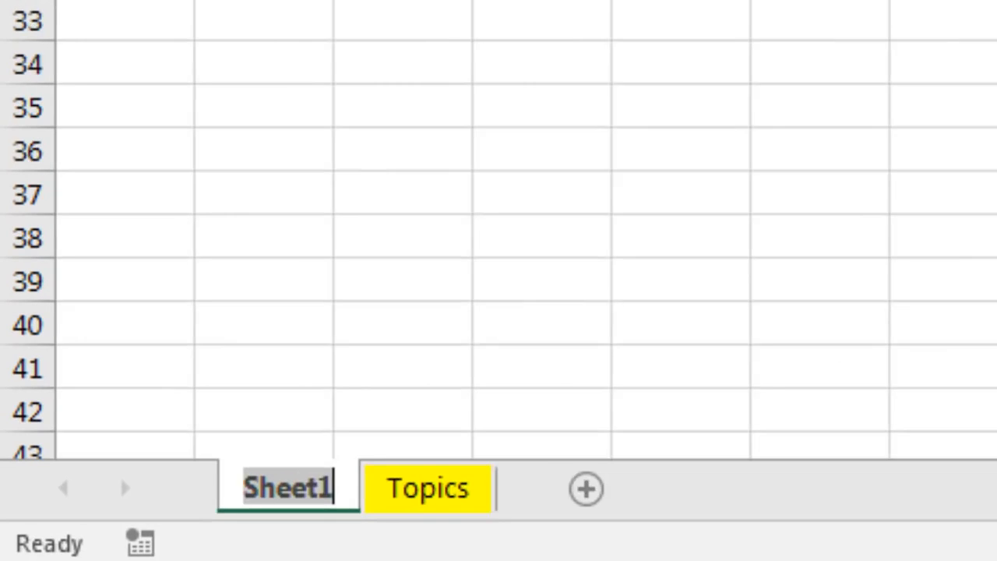
type("Report")
key("Return")
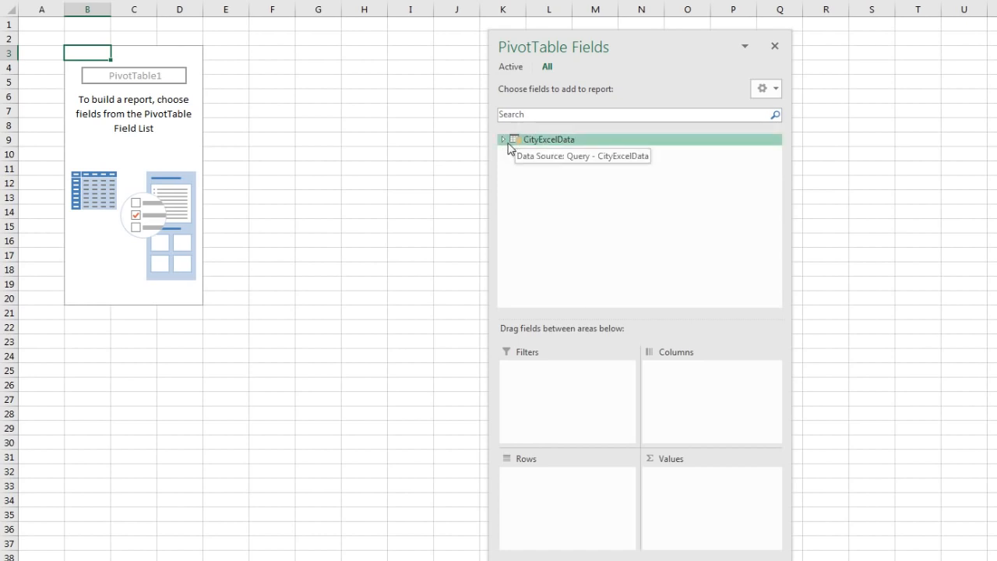
- Add the CityExcelData Date field to the PivotTable rows and check the resulting date columns in the Power Pivot data model
left_click(504, 141)
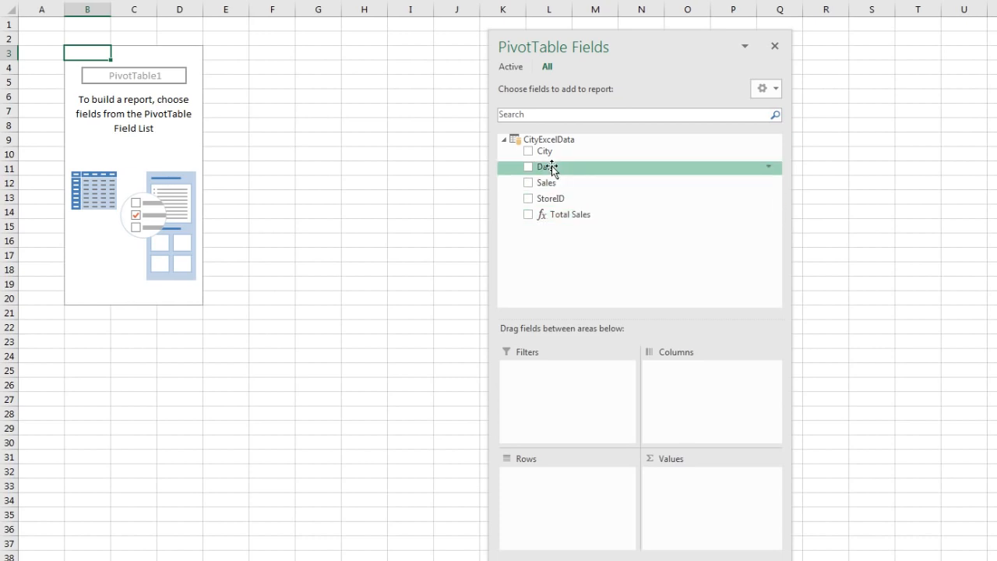
left_click_drag(551, 165, 534, 474)
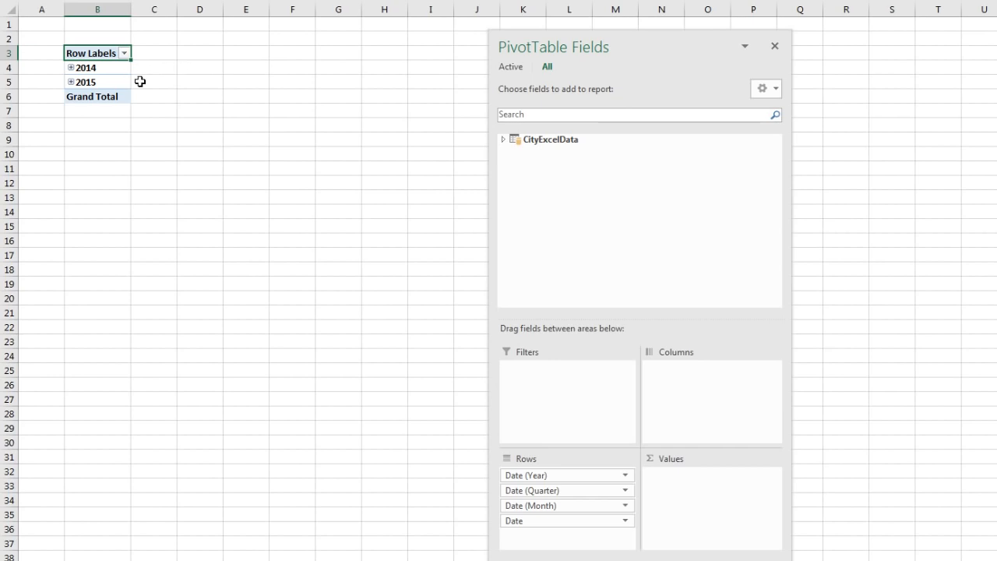
key("alt+Tab")
key("Tab")
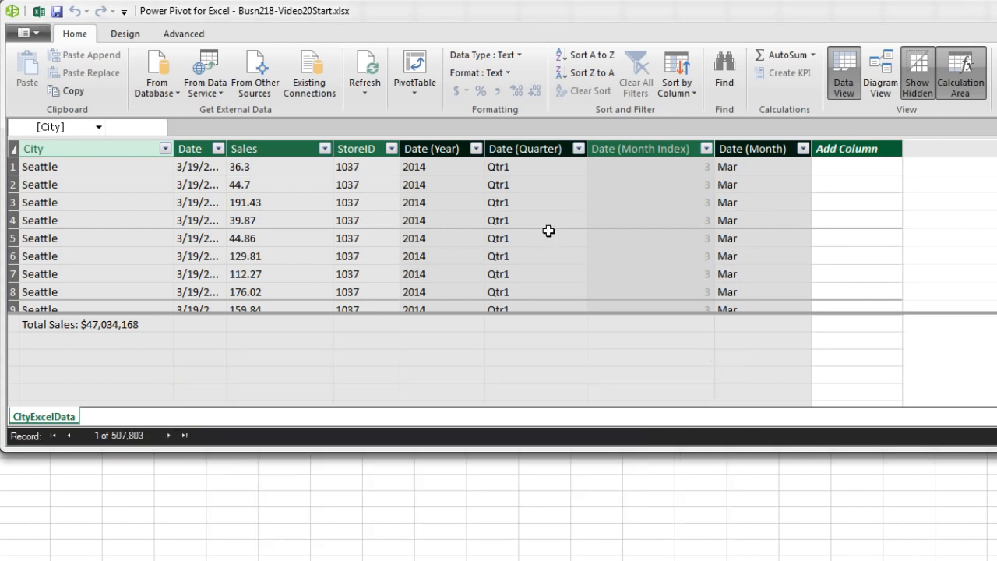
key("alt+Tab")
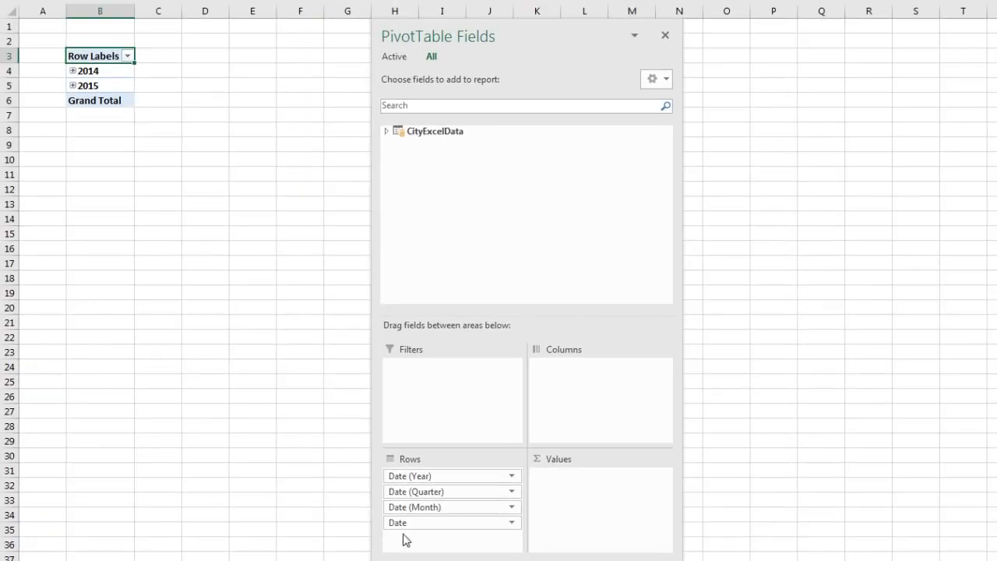
- Remove the Date, Date (Quarter) and Date (Year) fields from the PivotTable rows
left_click_drag(402, 526, 273, 476)
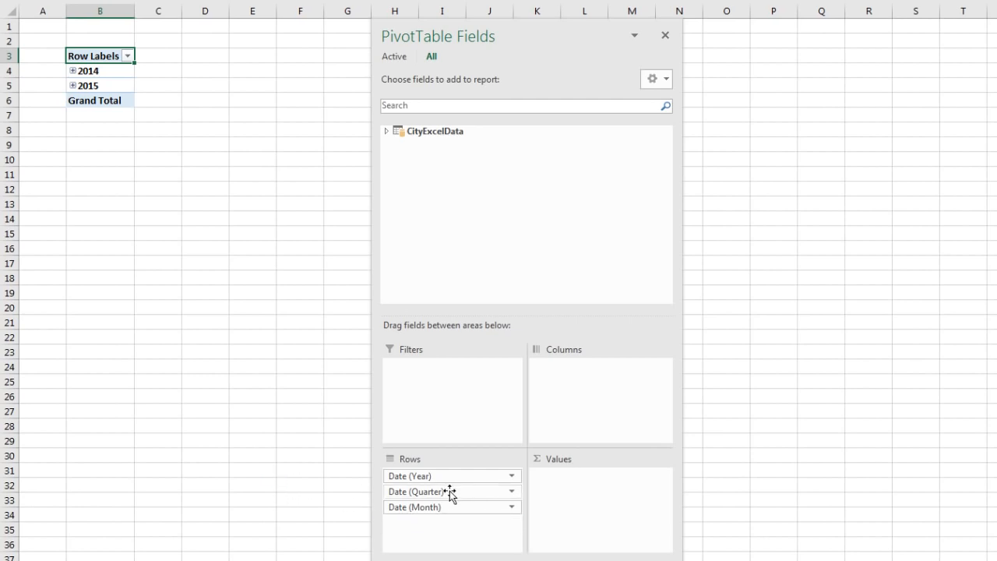
left_click_drag(445, 494, 257, 470)
left_click_drag(435, 481, 261, 393)
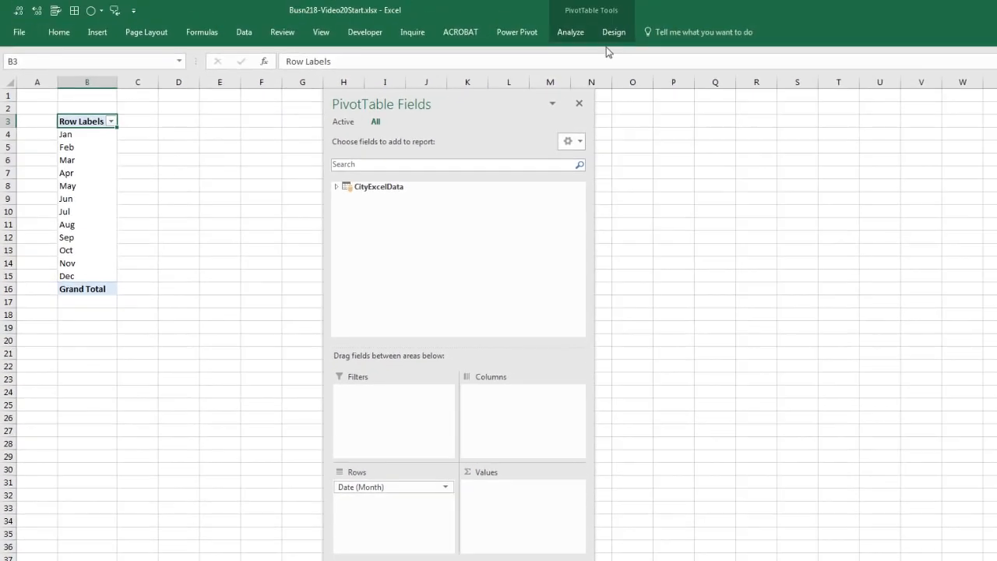
- Show the PivotTable in Outline Form and expand the CityExcelData table in the field list
left_click(614, 32)
left_click(89, 75)
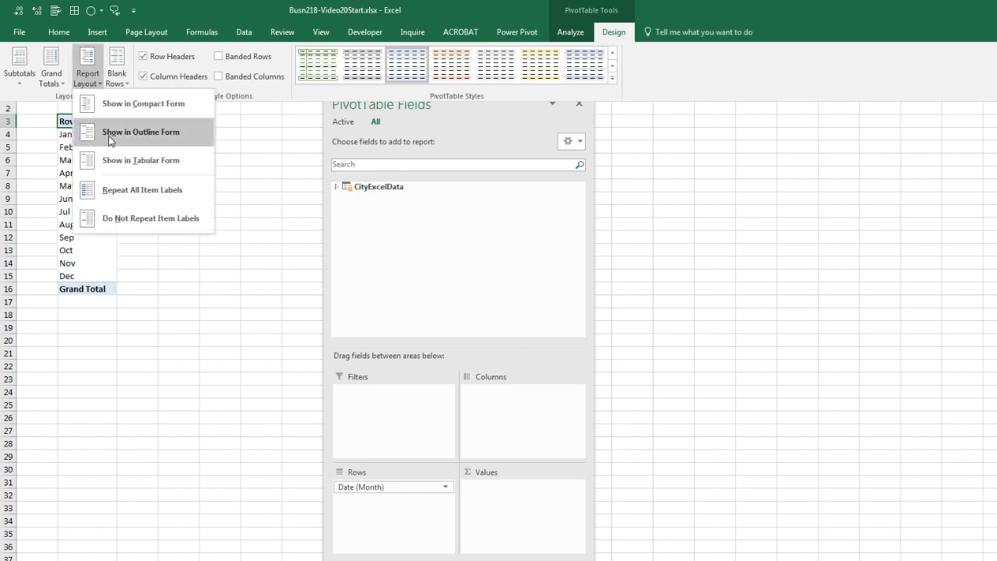
left_click(120, 134)
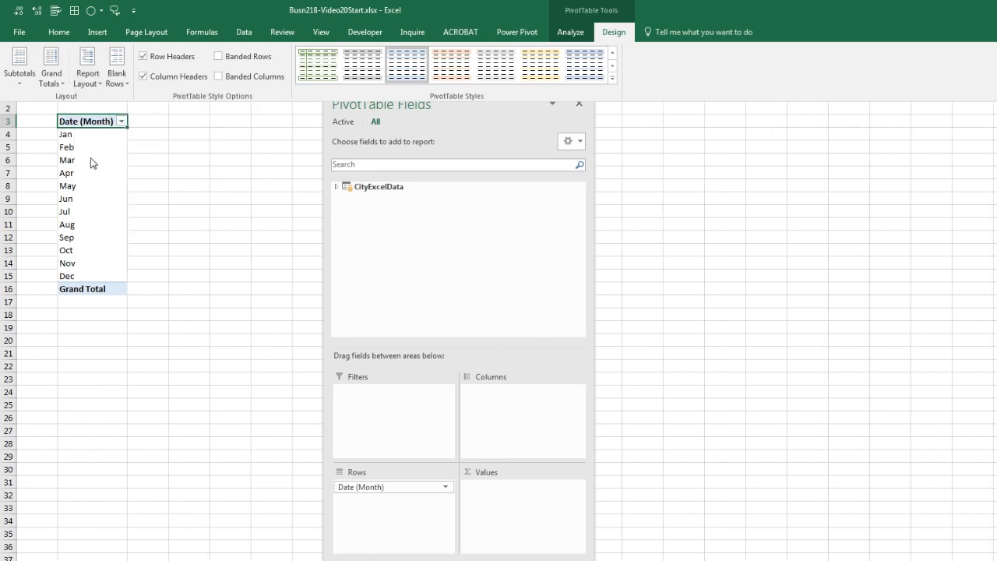
left_click(337, 188)
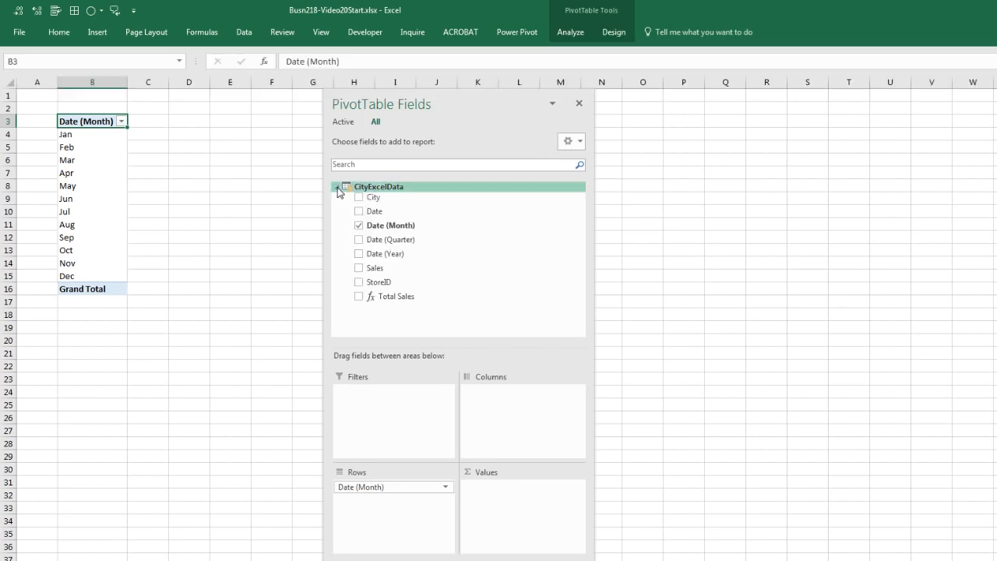
- Add the Total Sales measure twice to the PivotTable values and move the field list clear of the table
left_click_drag(381, 296, 503, 501)
left_click_drag(377, 304, 512, 503)
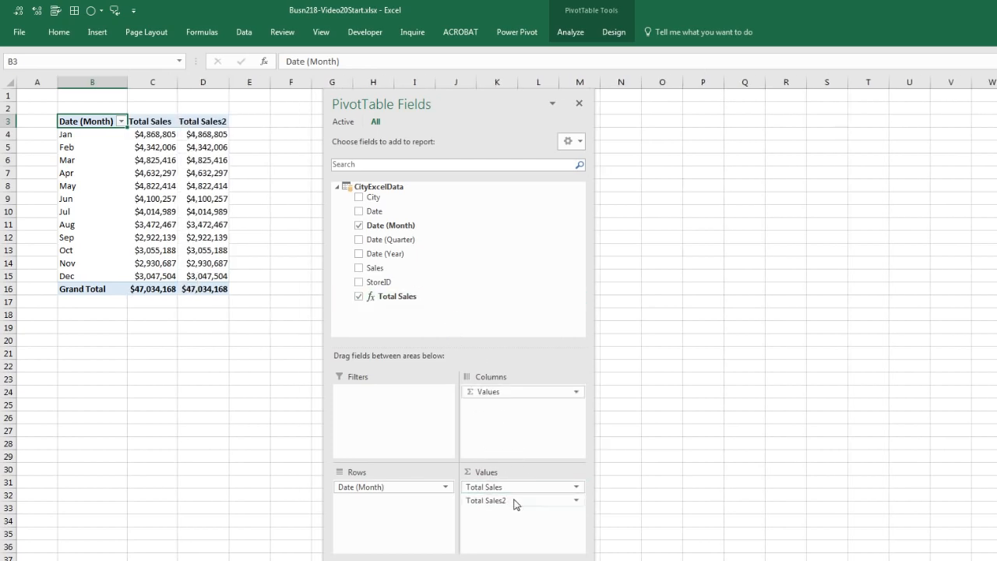
left_click_drag(382, 104, 529, 121)
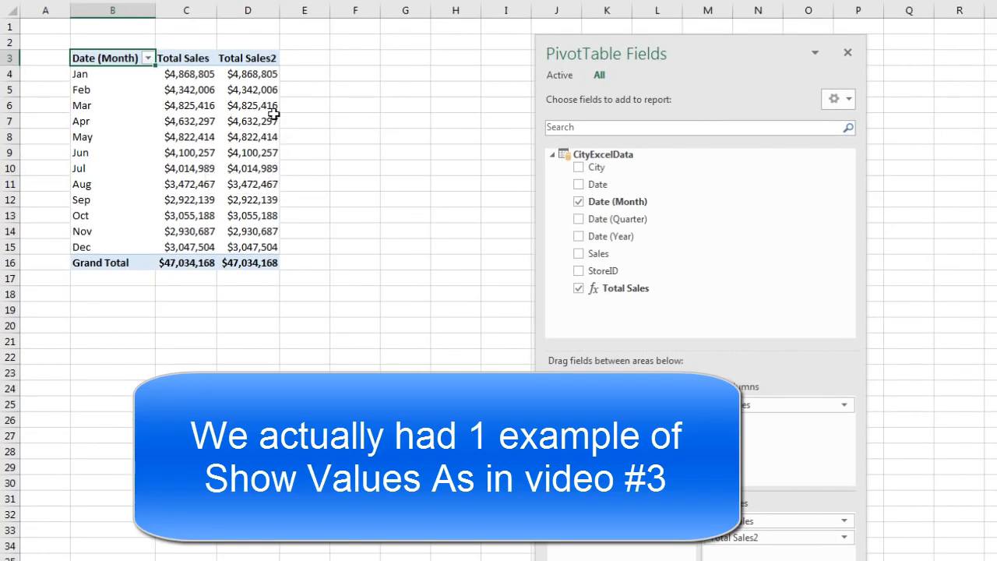
- Show the second Total Sales column as % of Grand Total and name it % of Total
left_click(257, 74)
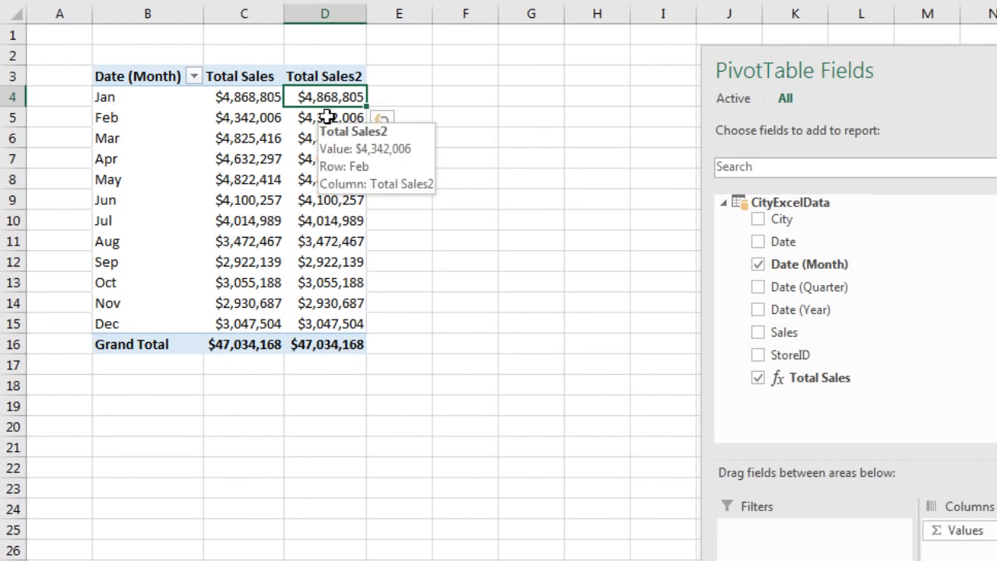
right_click(261, 81)
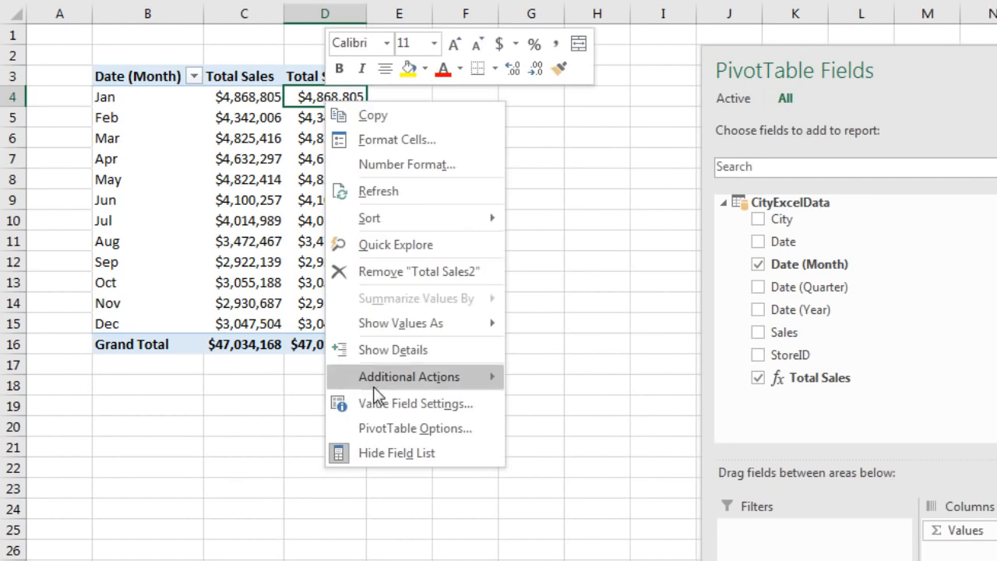
left_click(420, 399)
left_click_drag(477, 234, 566, 209)
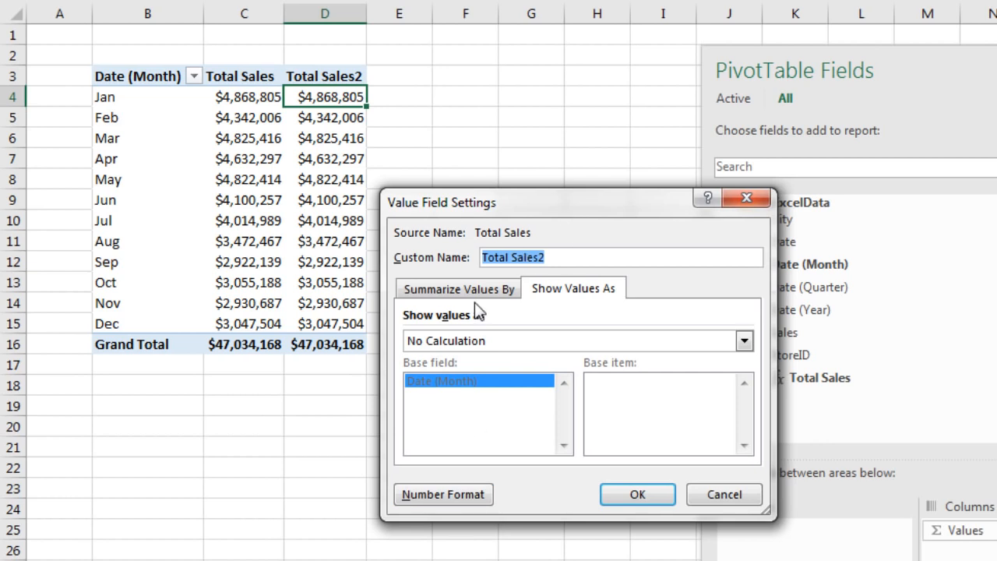
left_click(461, 287)
left_click(547, 291)
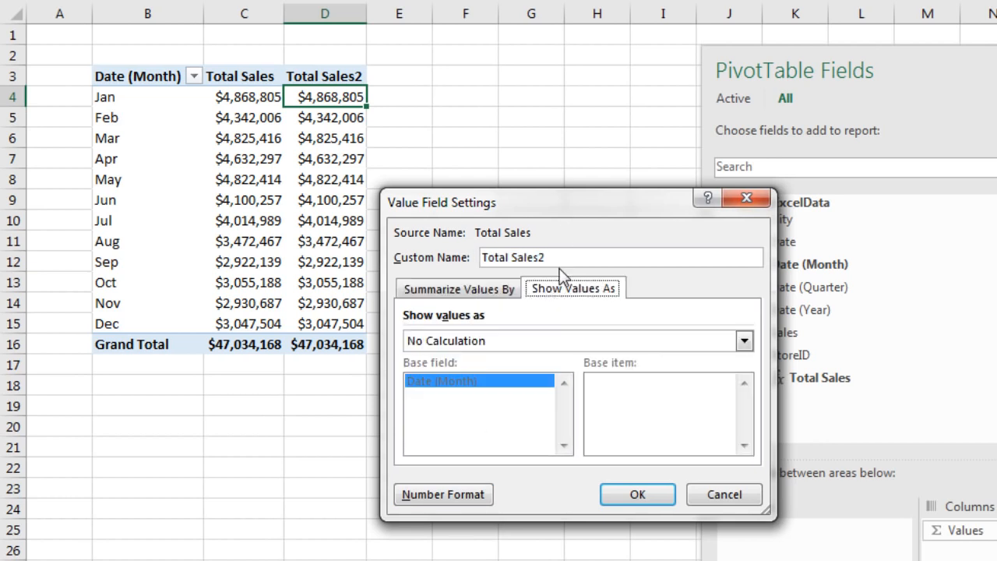
left_click(556, 341)
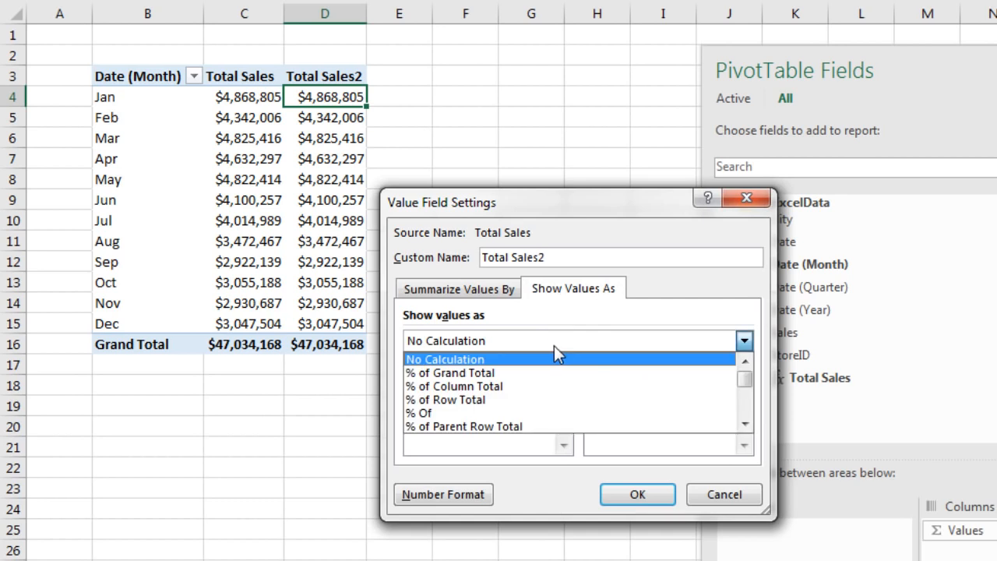
left_click(480, 373)
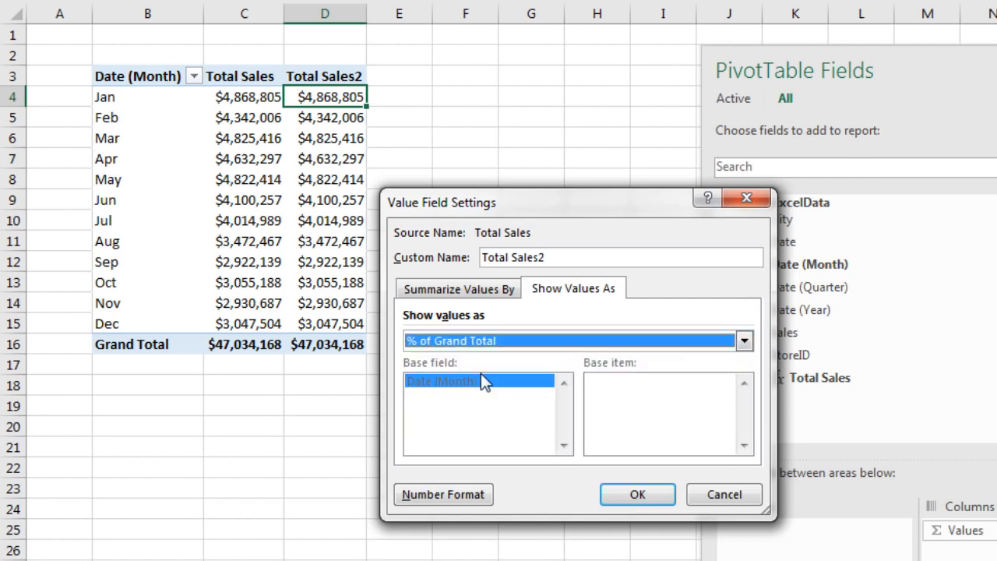
left_click(554, 256)
left_click_drag(558, 257, 454, 257)
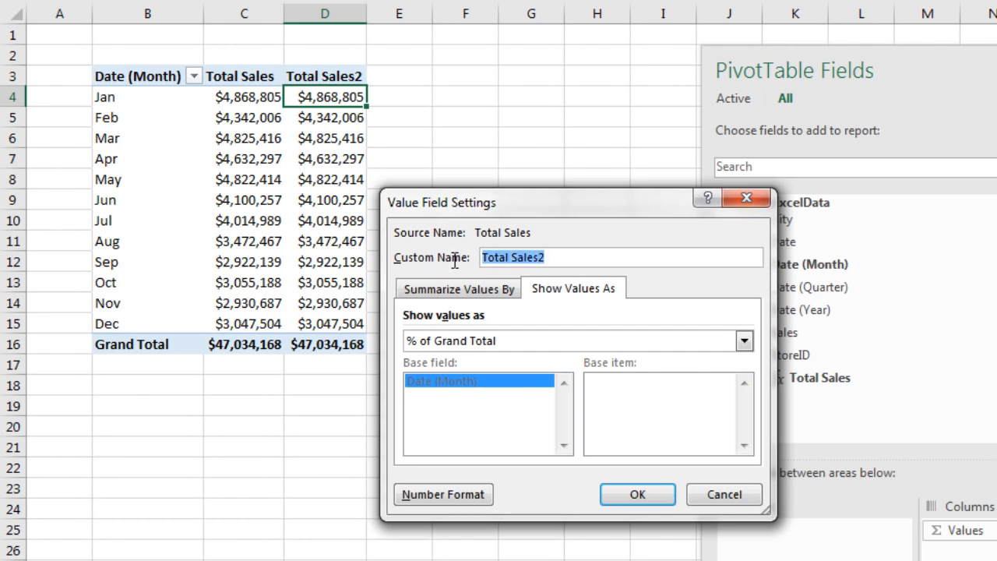
type("% of Total")
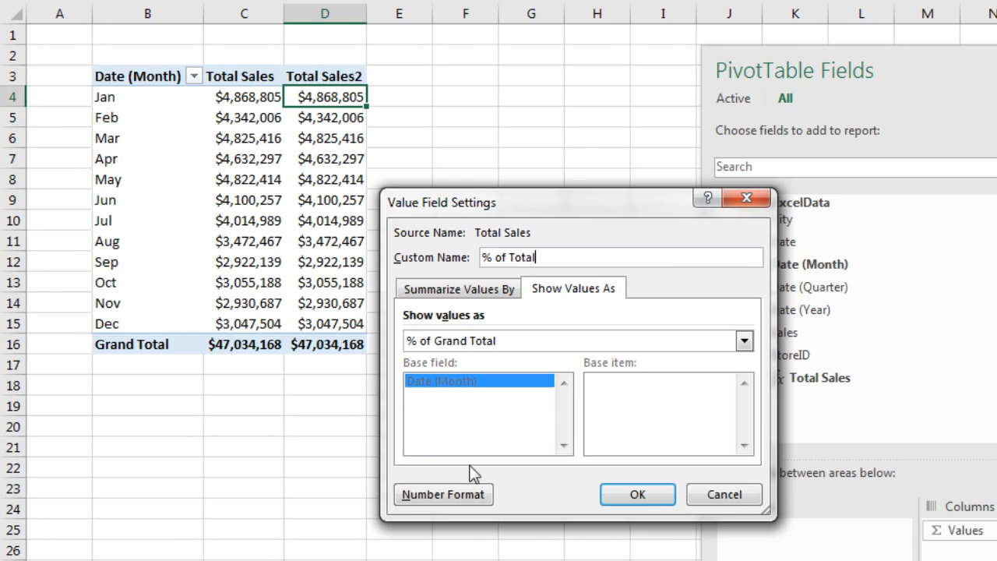
left_click(653, 495)
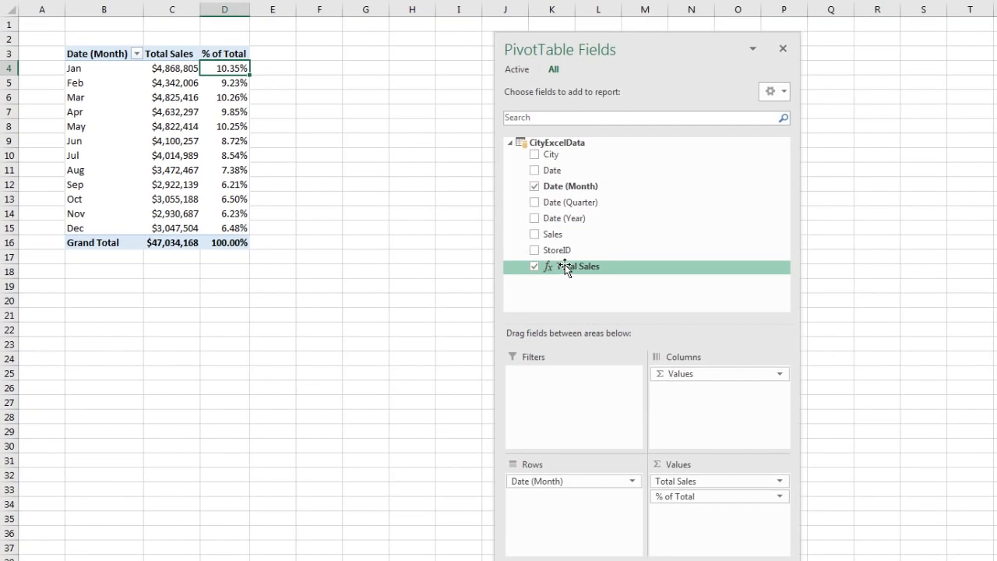
- Add the Total Sales measure two more times to the PivotTable values, after % of Total
left_click_drag(566, 269, 706, 520)
left_click_drag(568, 266, 710, 524)
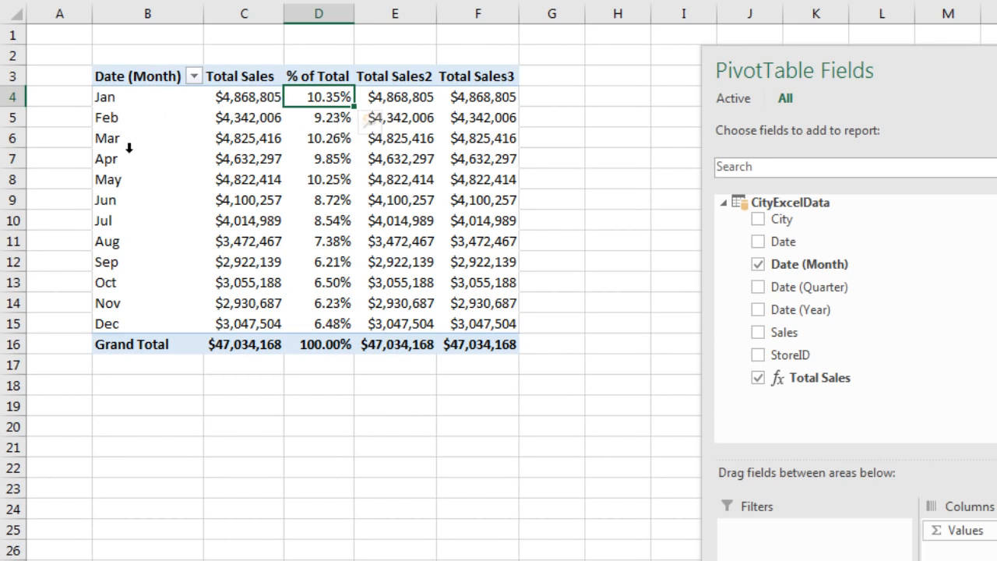
- Set the Total Sales column next to % of Total to show values as Difference From, based on Date (Month)
mouse_move(389, 146)
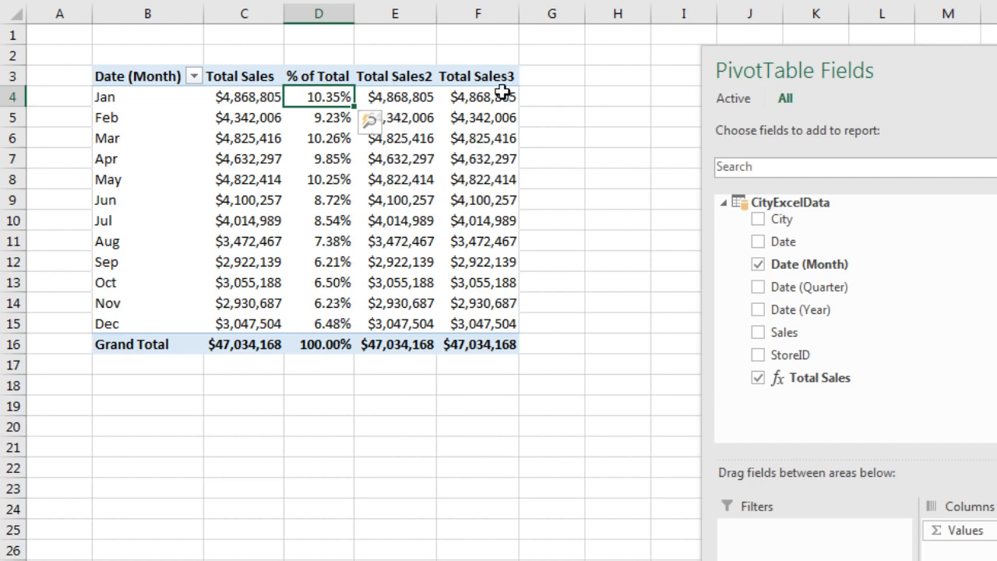
right_click(390, 100)
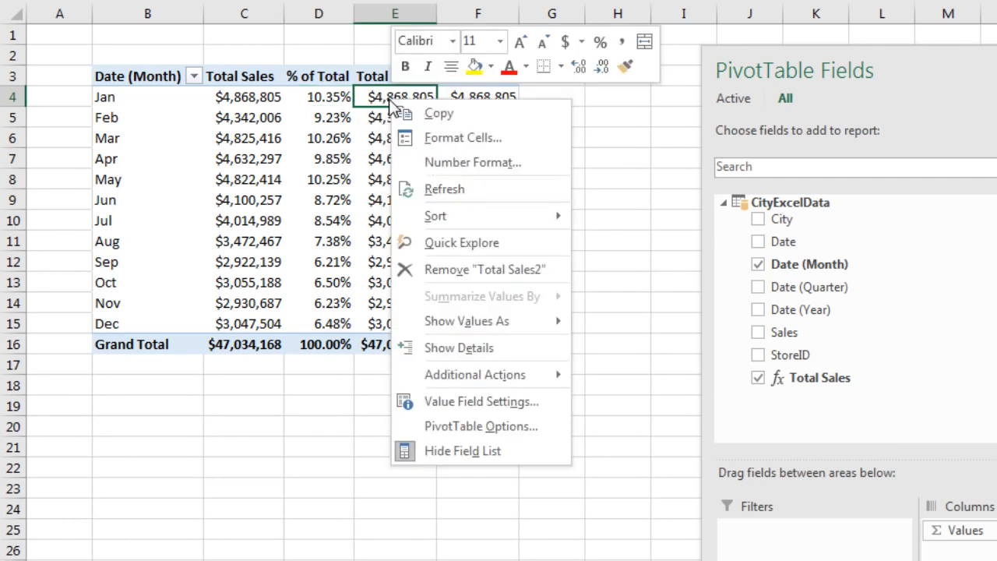
left_click(450, 402)
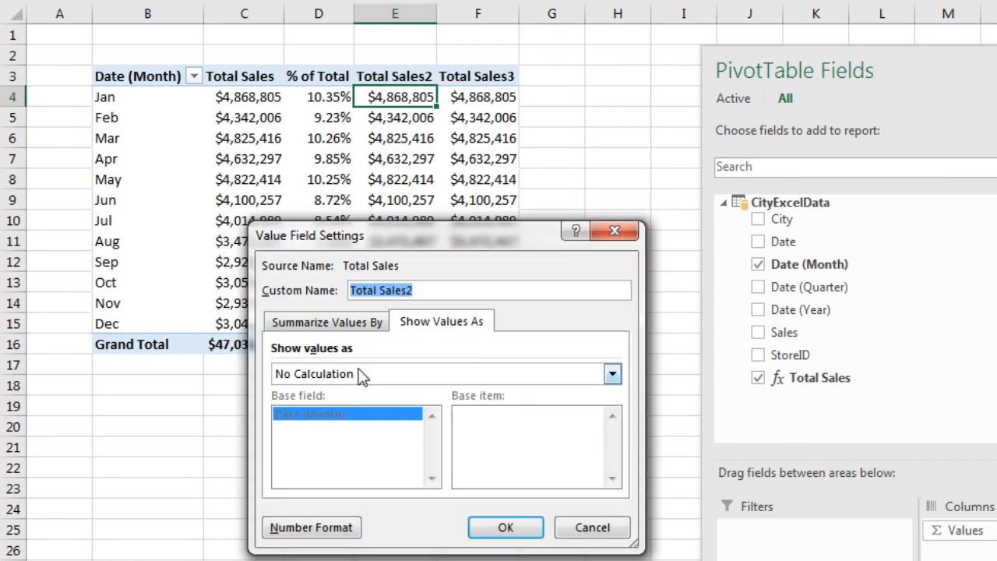
left_click(359, 372)
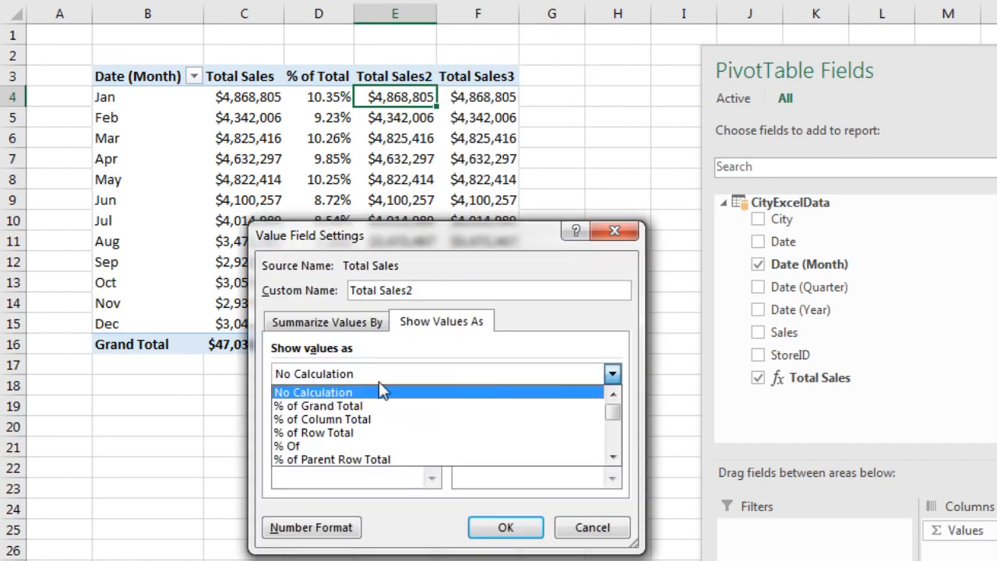
left_click(614, 456)
left_click(614, 456)
left_click(613, 456)
left_click(613, 457)
left_click(613, 456)
left_click(614, 457)
left_click(613, 456)
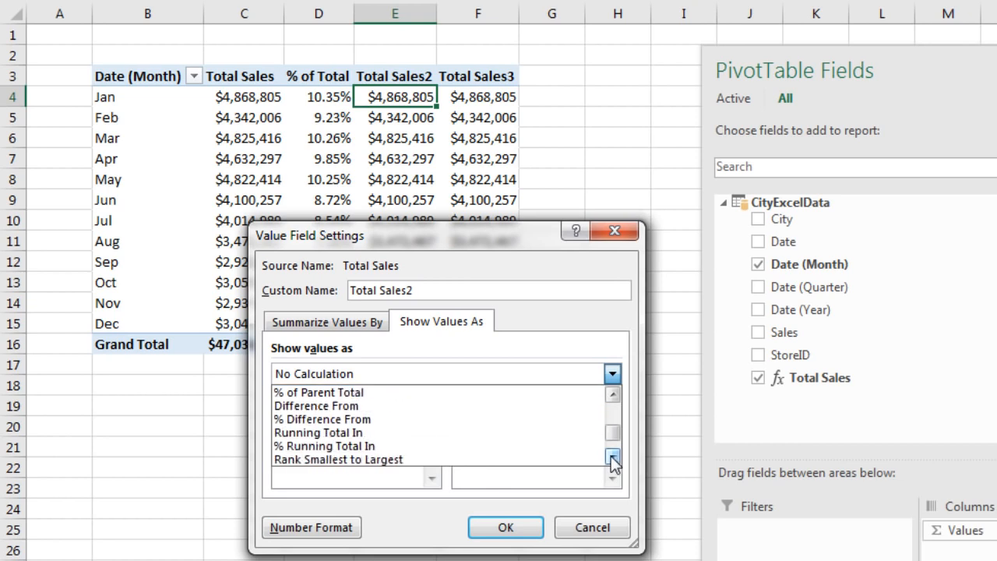
left_click(382, 405)
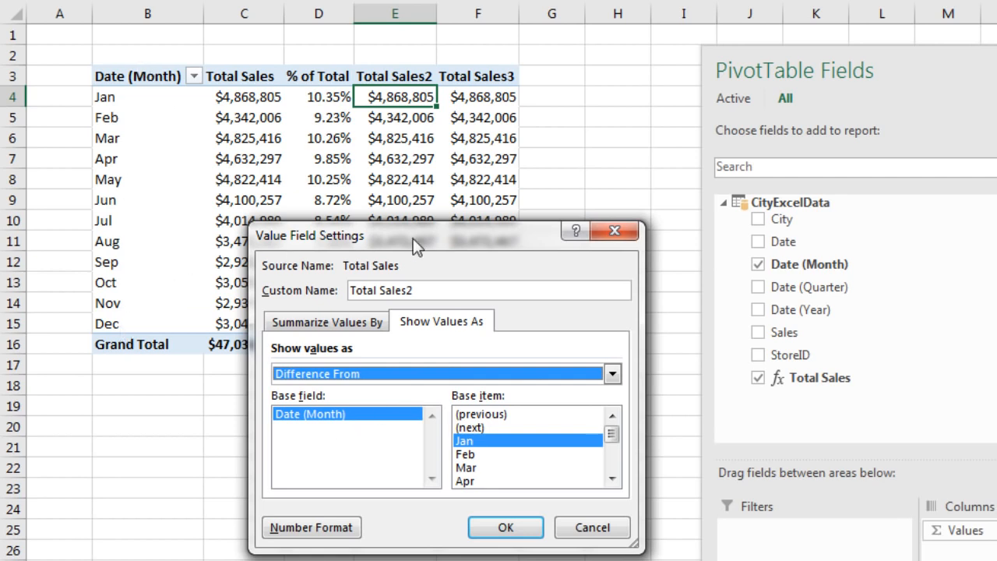
- Use (previous) as the base item of the difference calculation and name the column Change
left_click(475, 429)
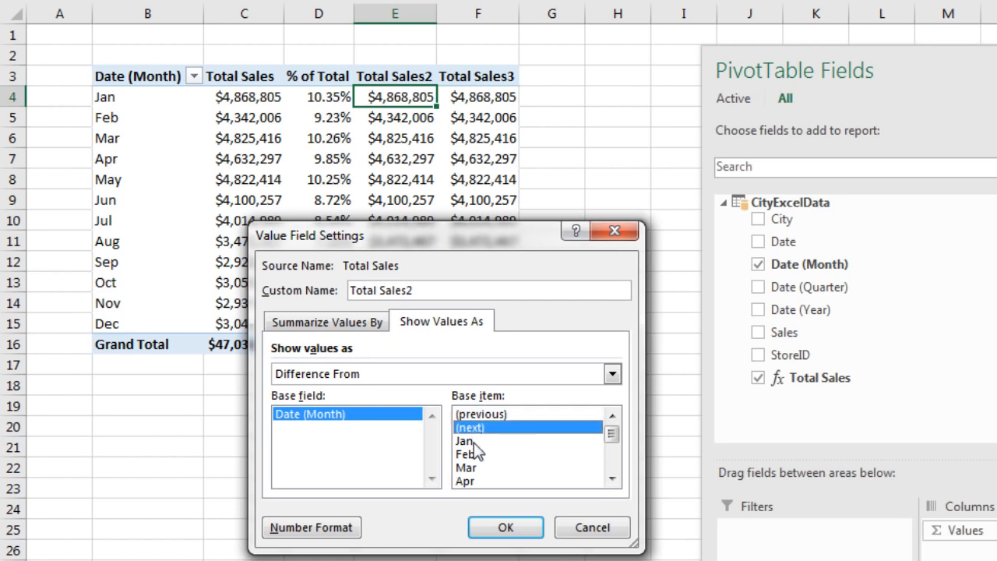
left_click(475, 442)
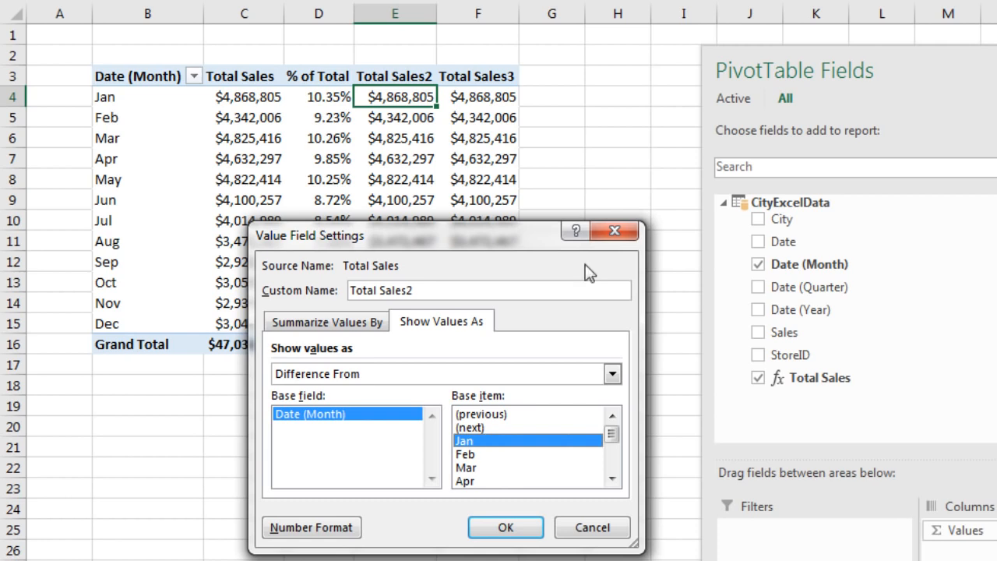
left_click(483, 414)
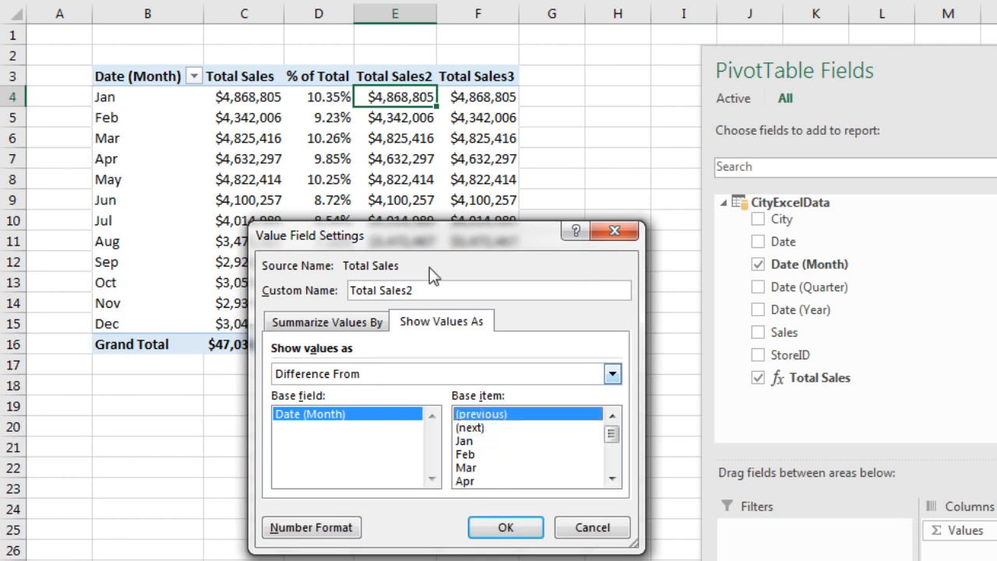
left_click_drag(436, 287, 301, 282)
type("Change")
left_click(511, 538)
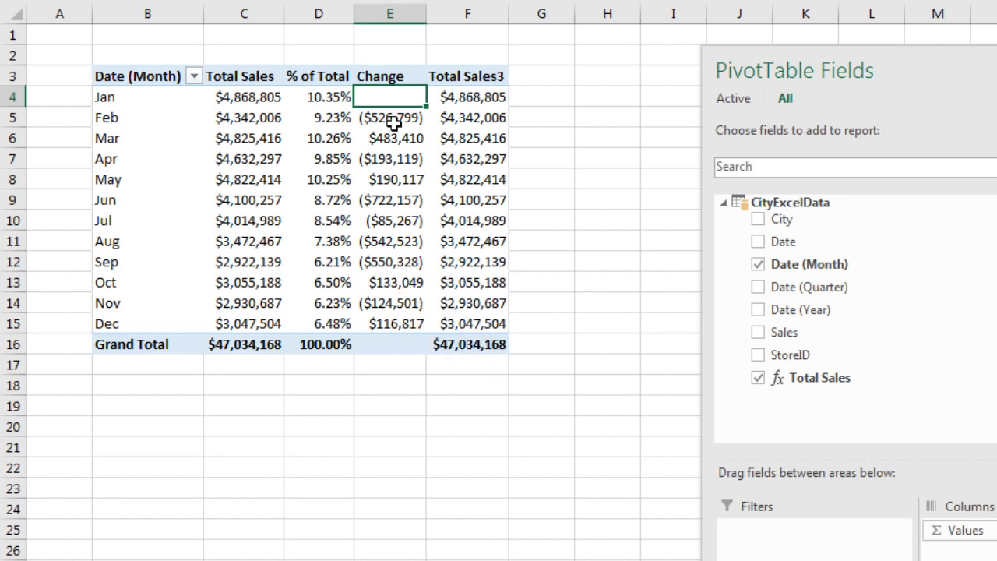
- Show the last Total Sales column as % Difference From the (previous) Date (Month) item and name it % Change
mouse_move(414, 210)
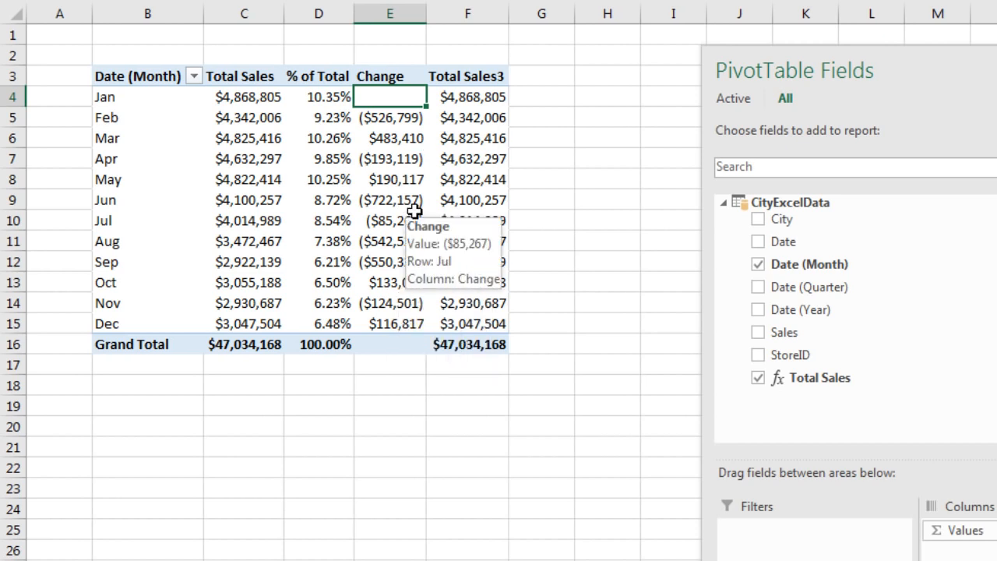
right_click(476, 95)
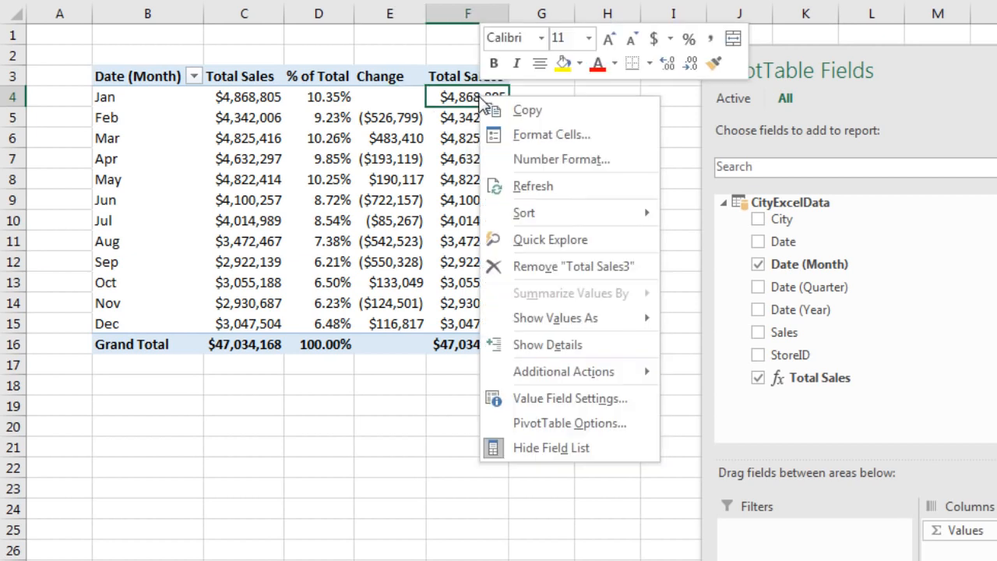
left_click(550, 398)
left_click(714, 373)
scroll(601, 441, "down", 3)
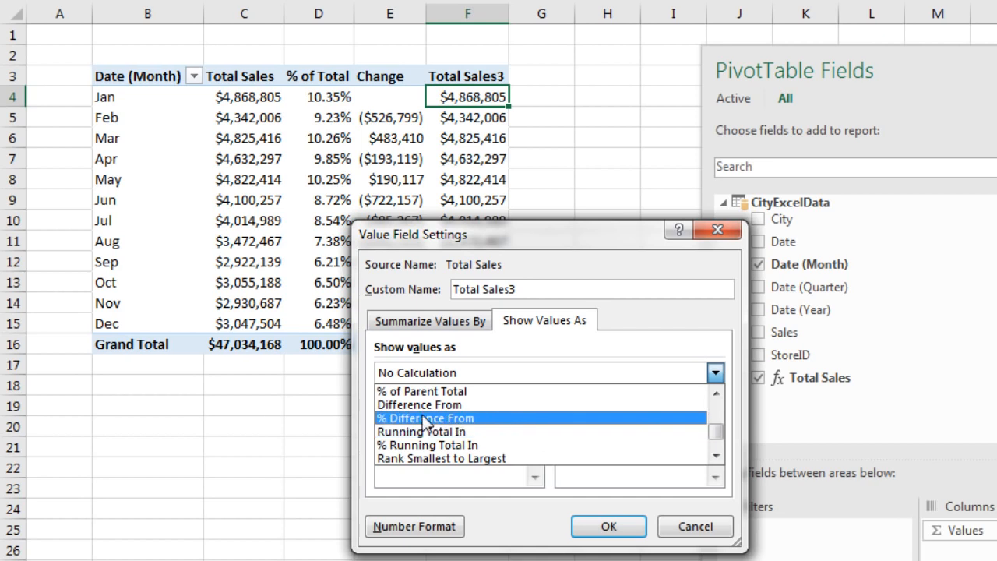
left_click(413, 418)
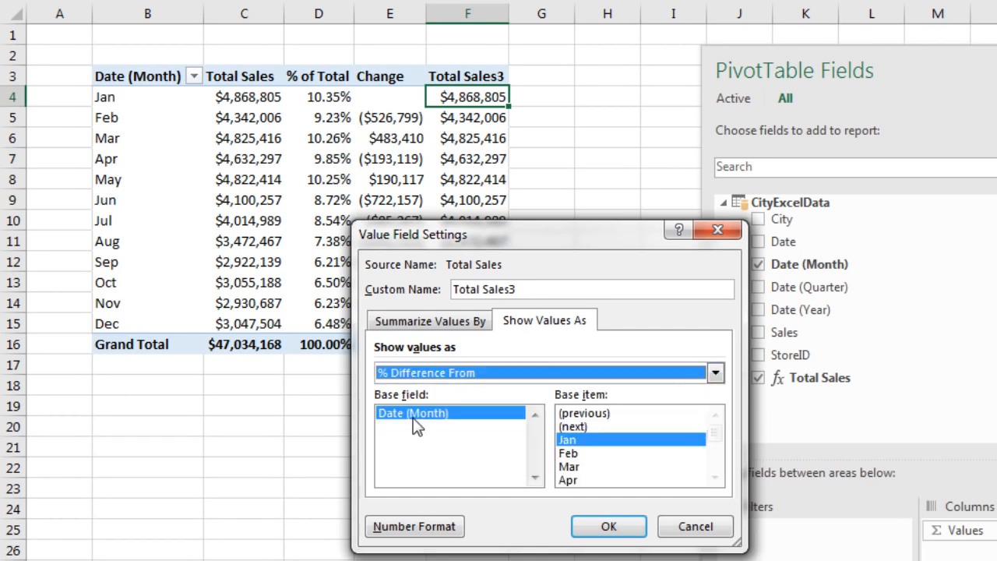
left_click(580, 415)
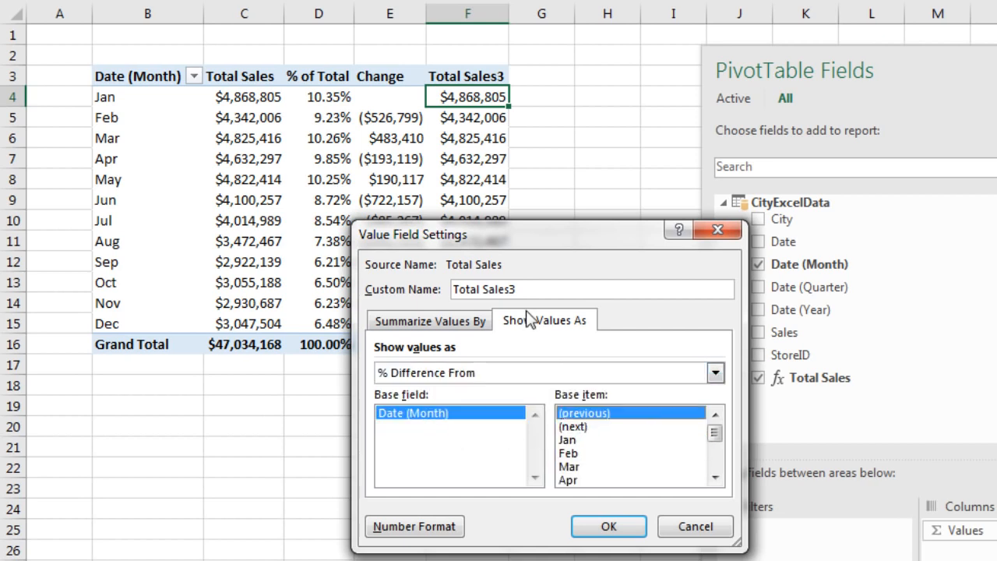
left_click_drag(529, 290, 415, 278)
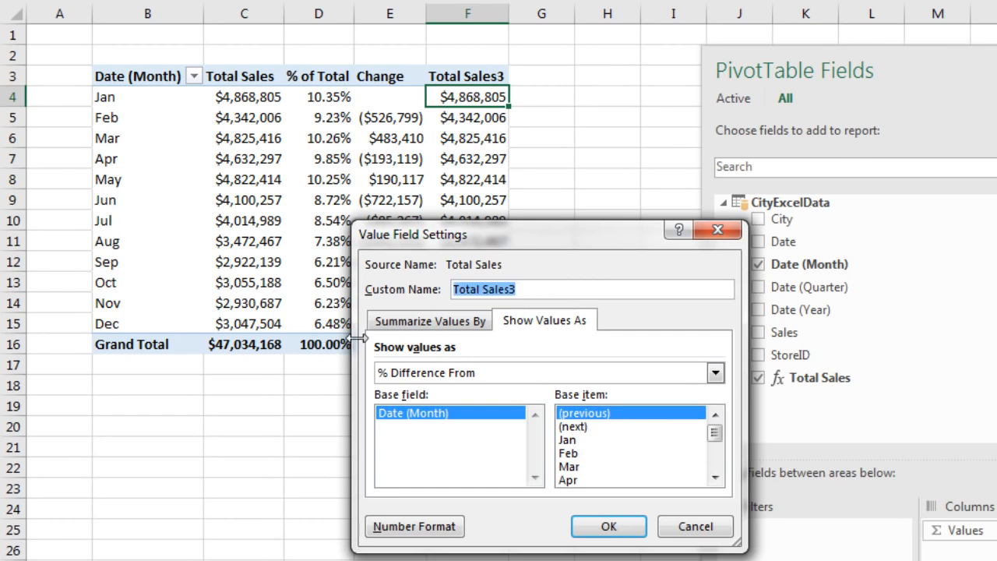
type("% Change")
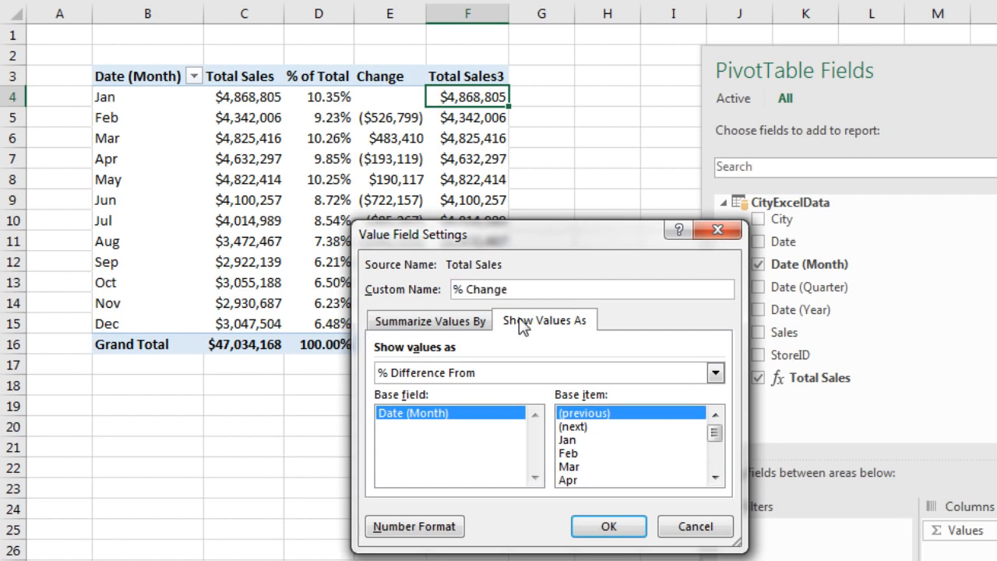
key("Return")
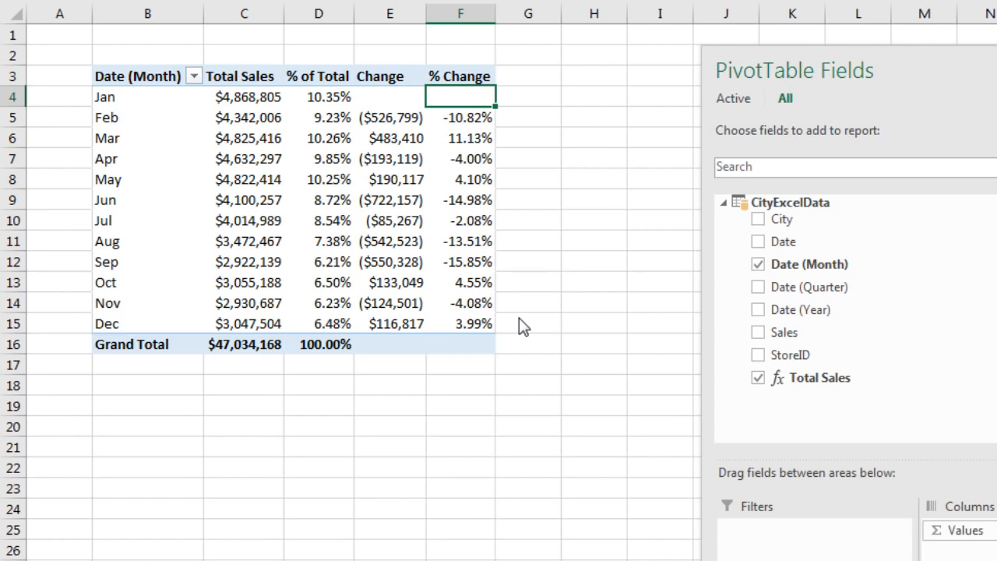
- Add the Total Sales measure twice more to the PivotTable values, after % Change
left_click_drag(786, 377, 995, 560)
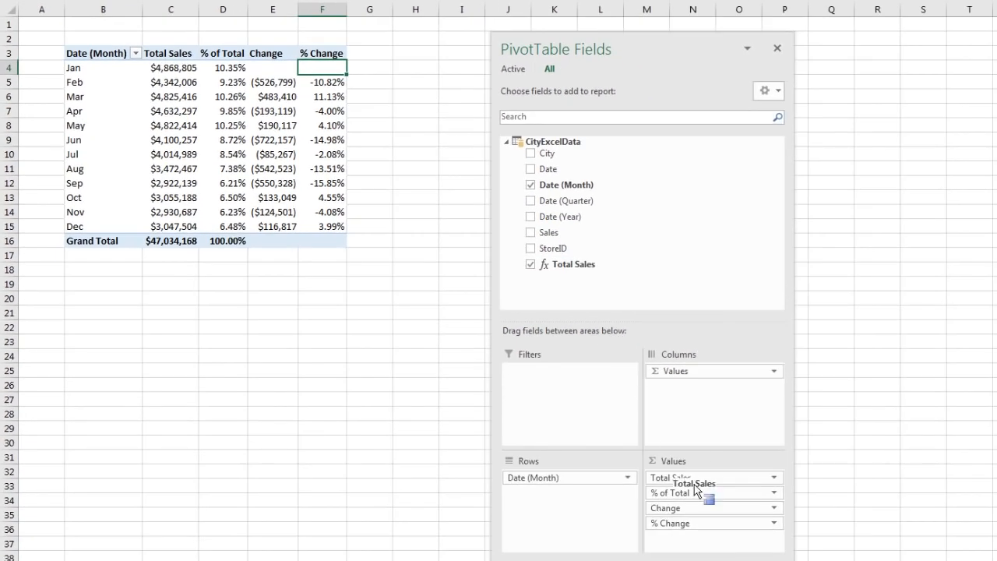
left_click_drag(697, 491, 695, 540)
left_click_drag(573, 264, 654, 547)
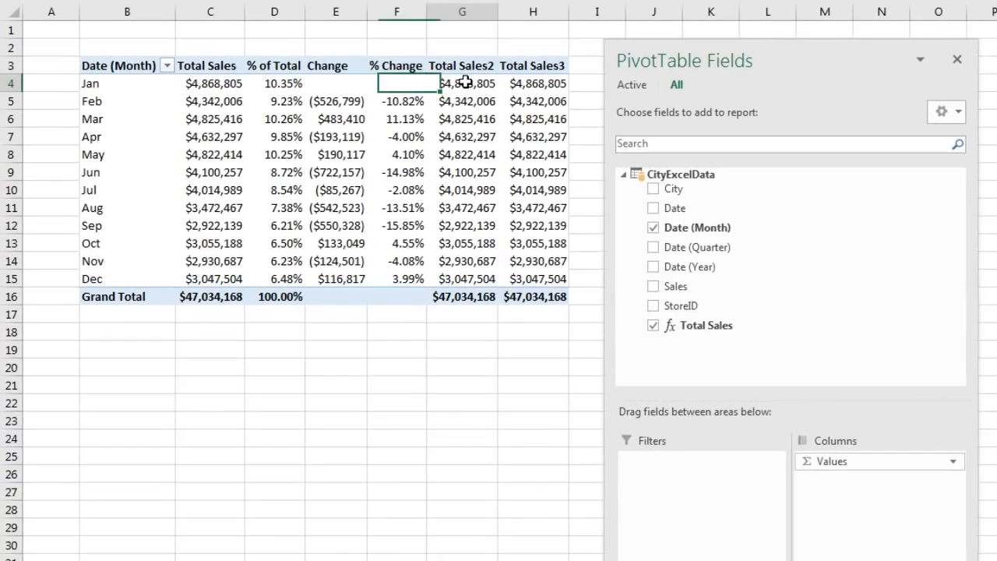
- Show the Total Sales2 column as Running Total In with base field Date (Month) and name it Running Total
left_click(464, 83)
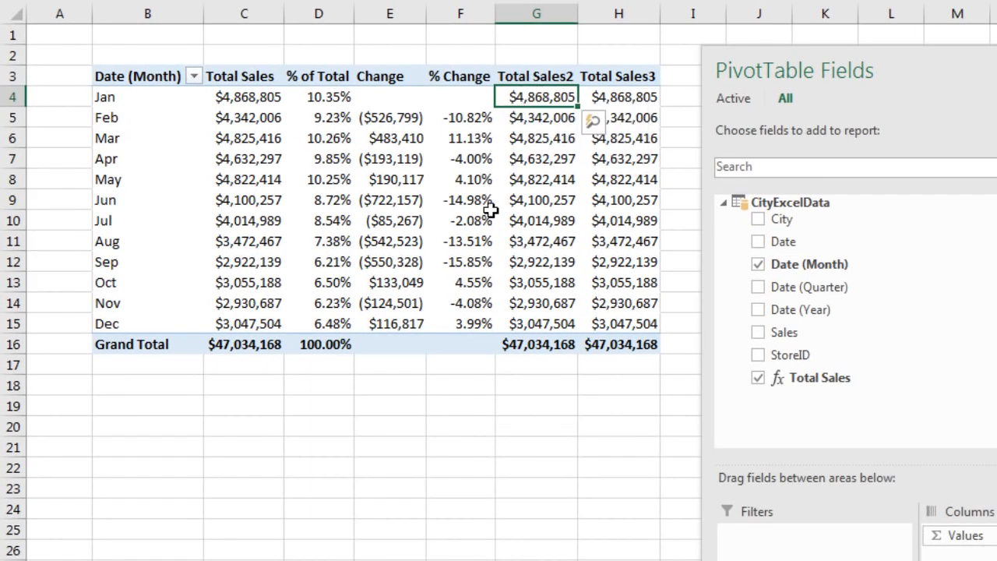
left_click(510, 324)
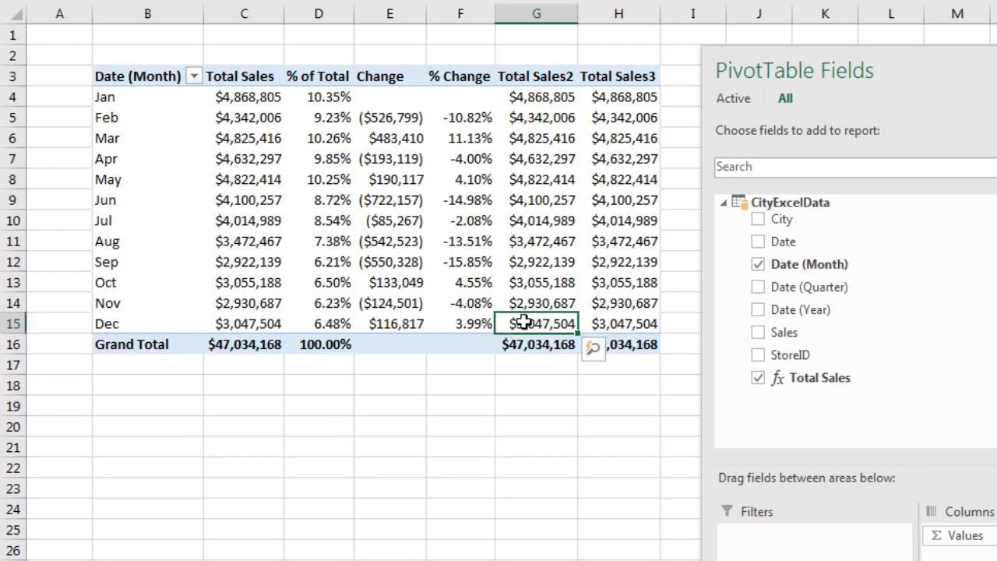
right_click(514, 97)
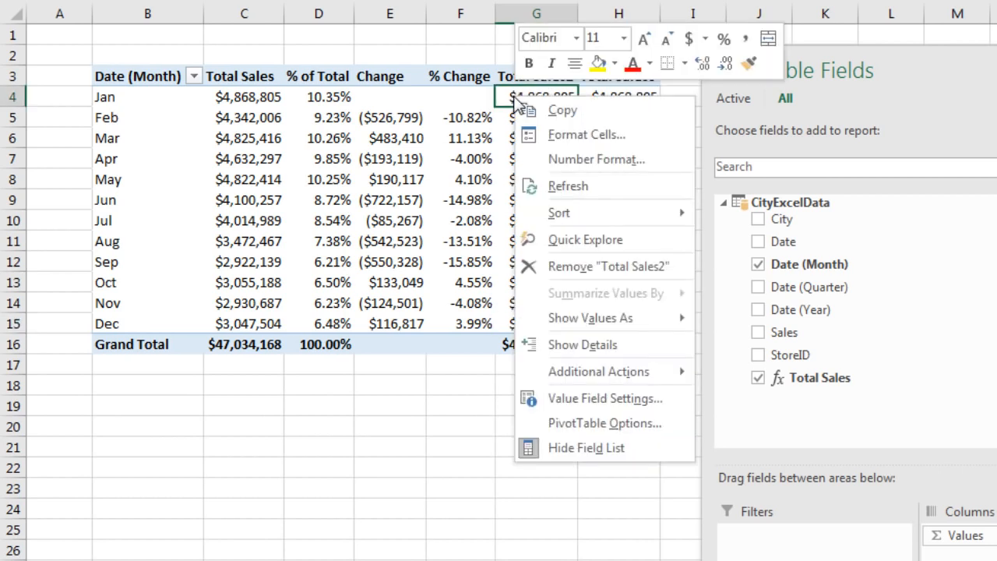
left_click(570, 396)
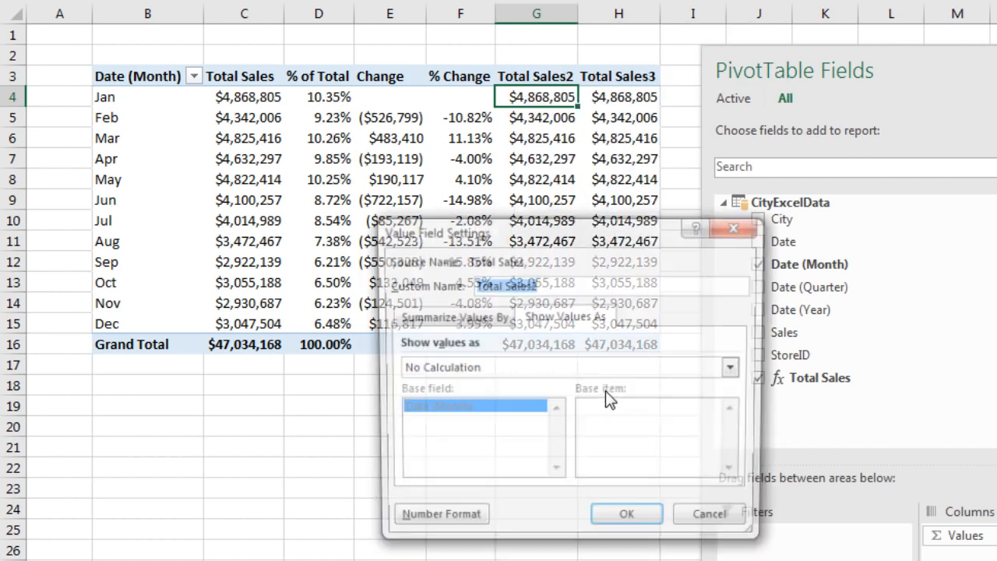
left_click(736, 369)
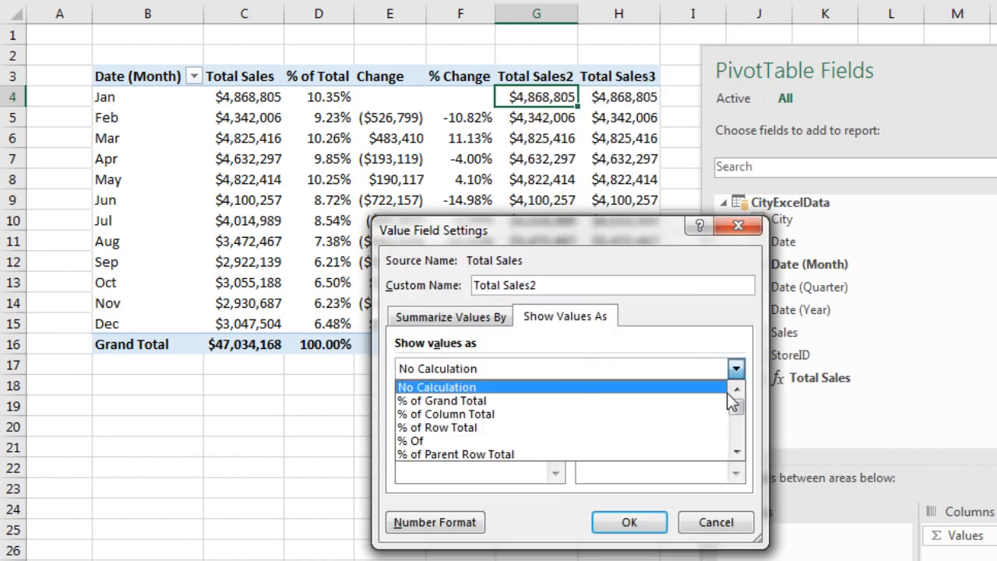
left_click_drag(735, 450, 735, 450)
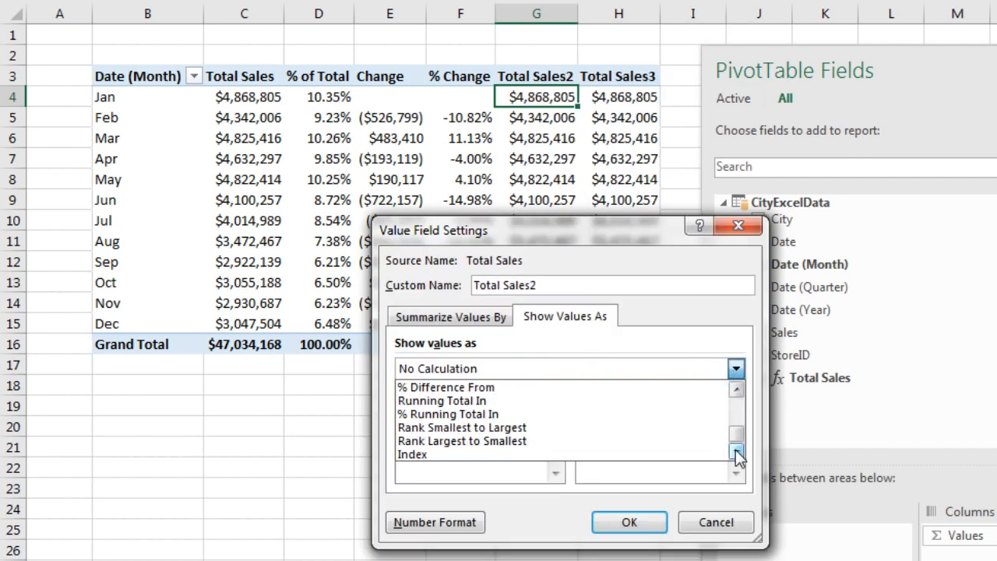
left_click(523, 401)
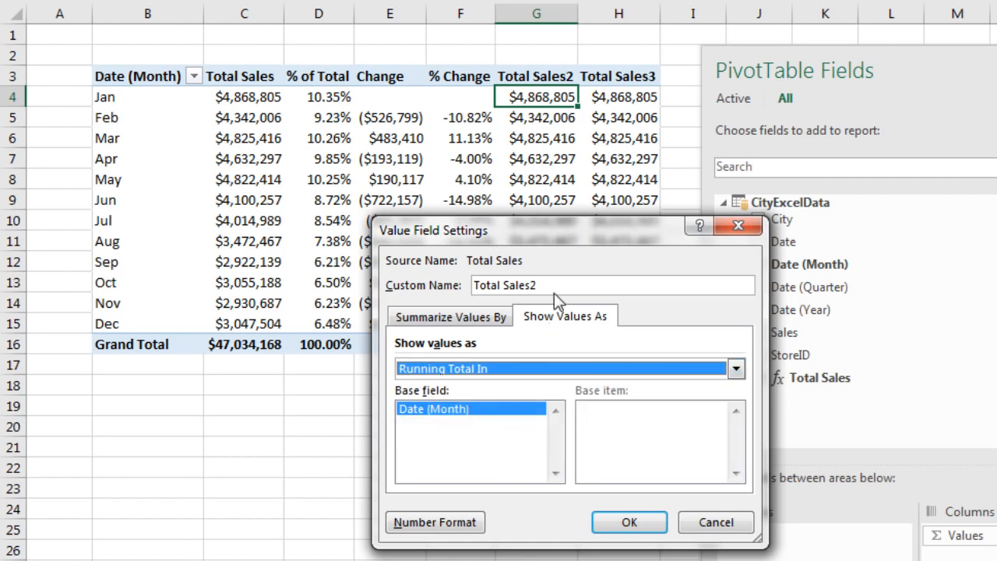
left_click(533, 285)
left_click_drag(533, 285, 404, 270)
type("Running Total")
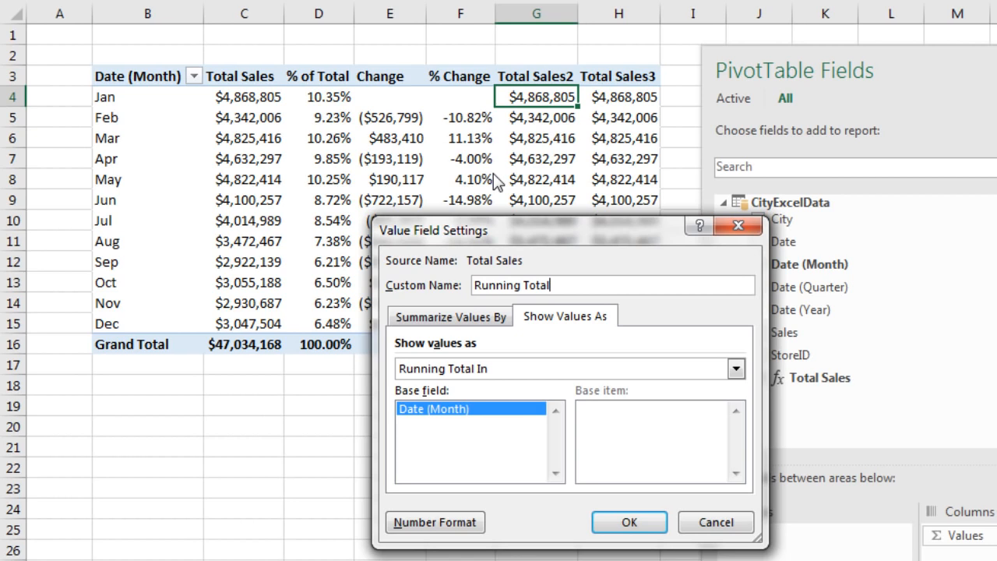
left_click(650, 525)
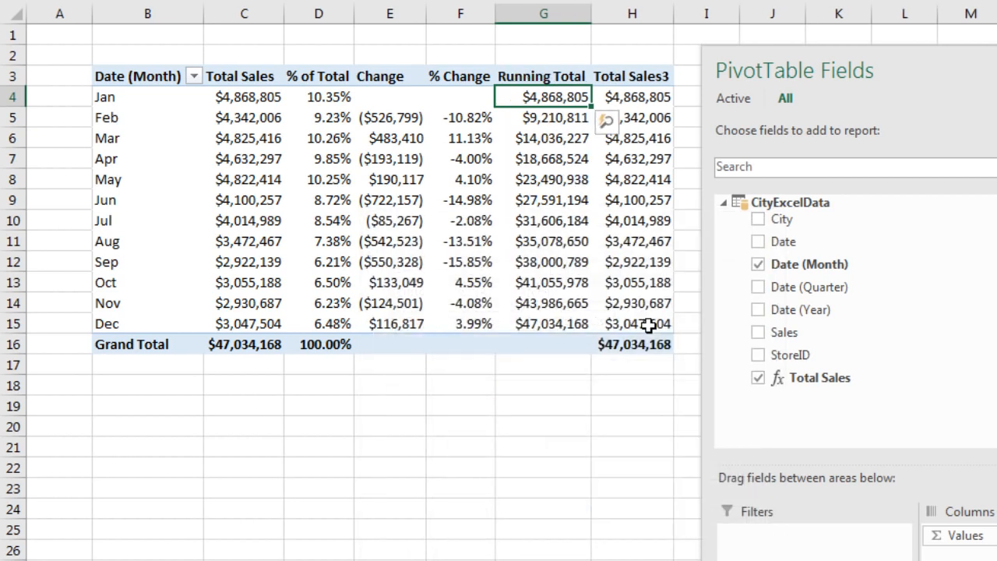
- Show the Total Sales3 column as % Running Total In with base field Date (Month) and name it % Running Total
right_click(637, 102)
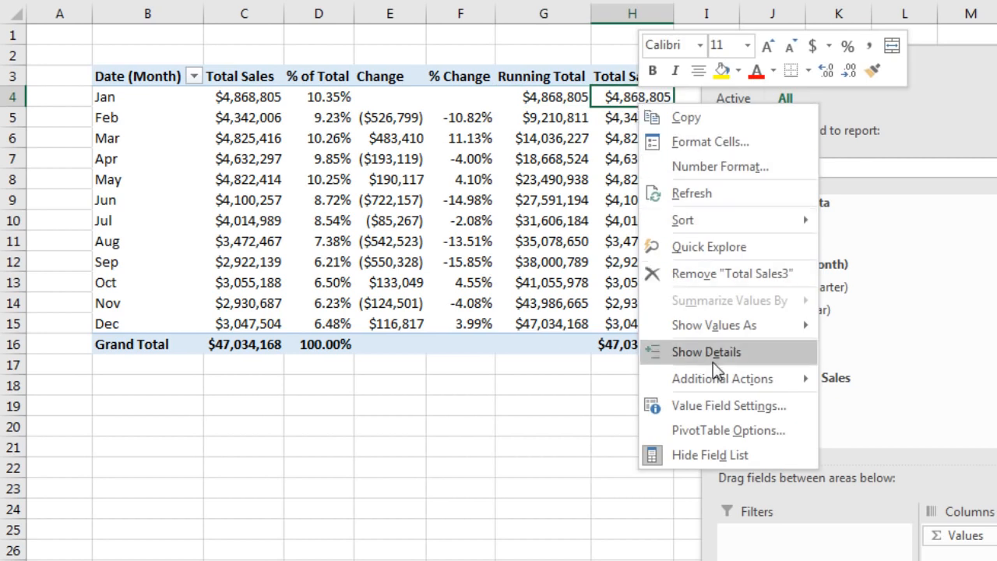
left_click(732, 410)
left_click(895, 384)
left_click(896, 467)
left_click(897, 466)
left_click(896, 467)
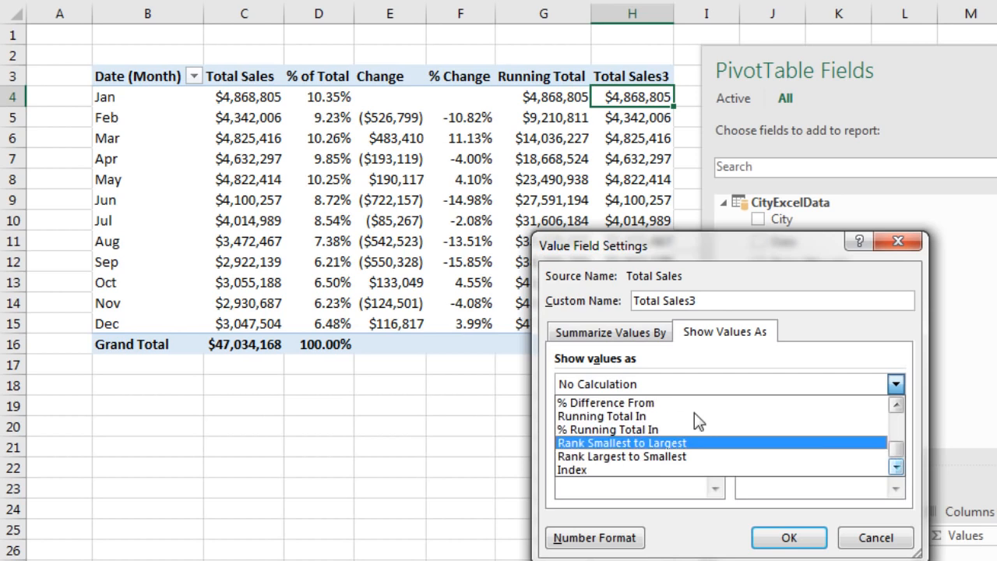
left_click(630, 429)
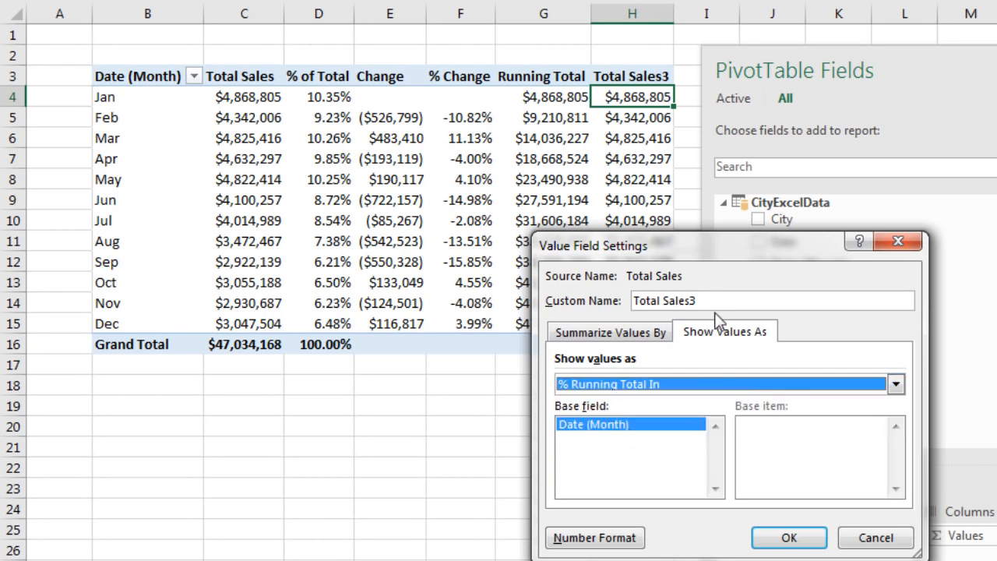
left_click_drag(713, 301, 562, 293)
type("% Running Total")
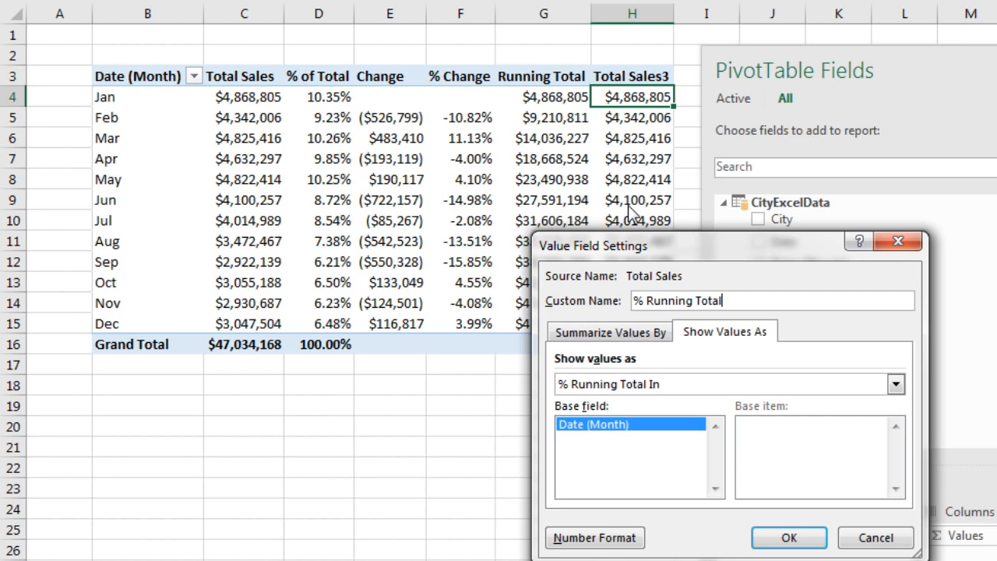
key("Return")
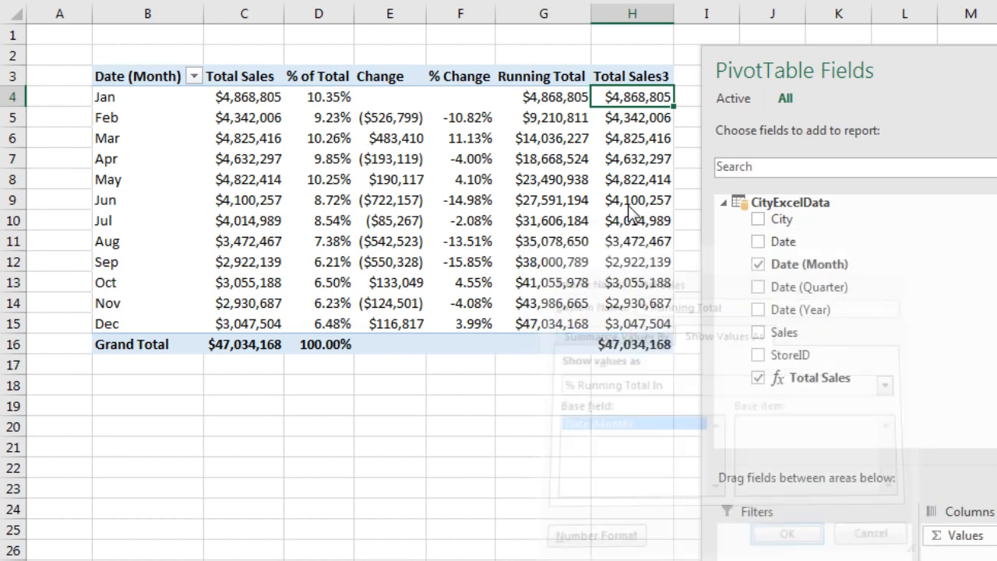
- Move the PivotTable Fields pane clear of the table and insert five blank rows above the PivotTable, starting at row 3
left_click_drag(969, 66, 996, 107)
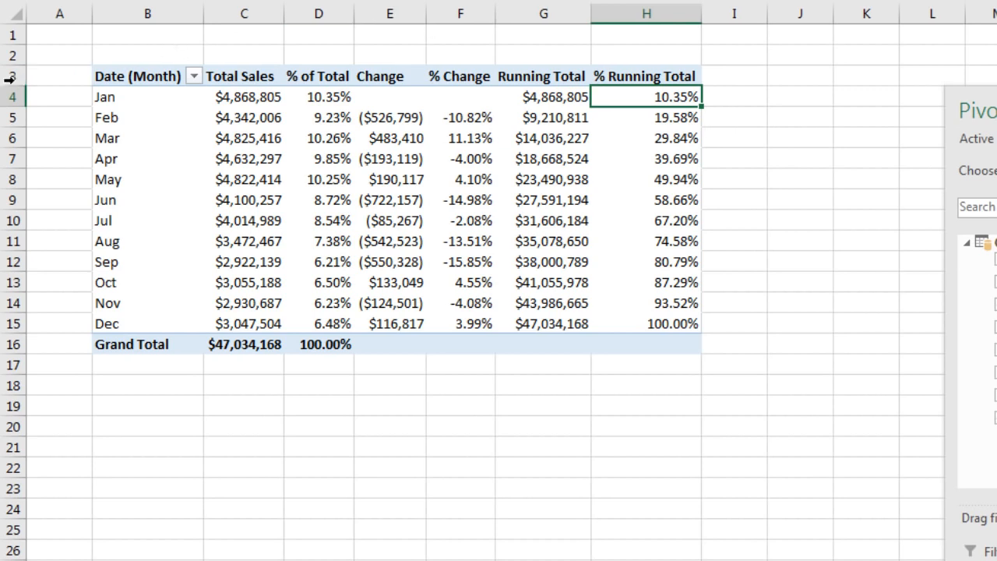
left_click_drag(13, 76, 3, 158)
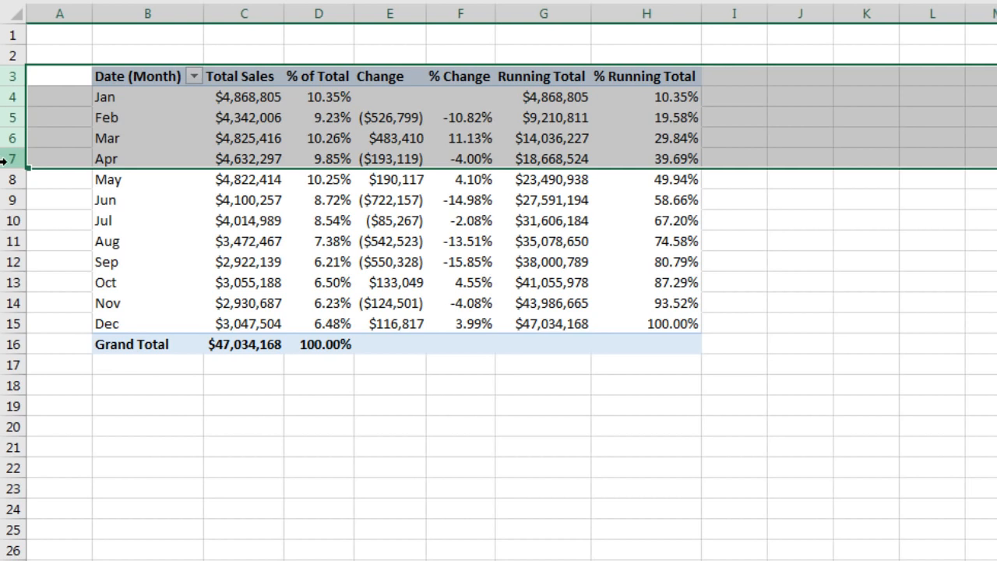
right_click(8, 163)
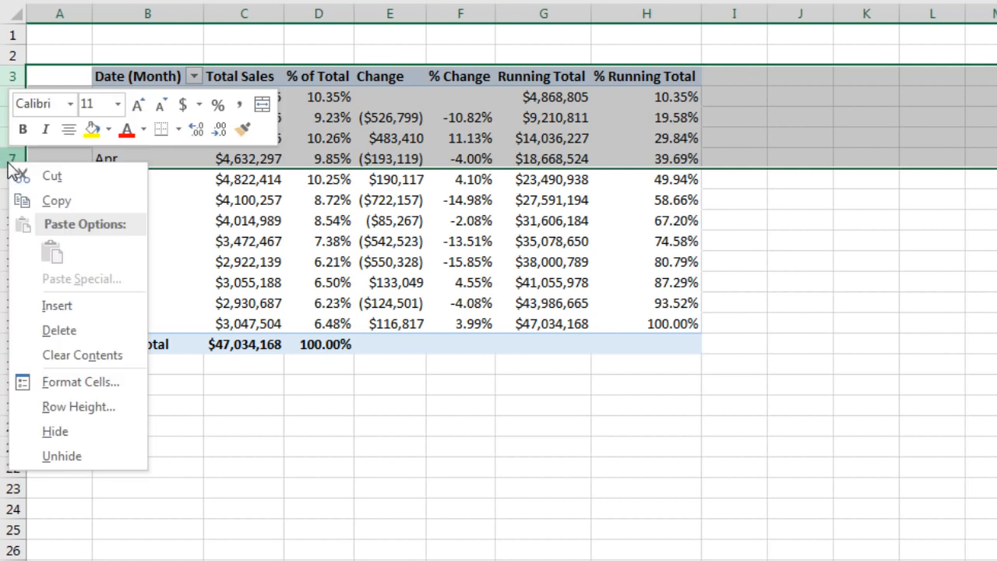
left_click(51, 306)
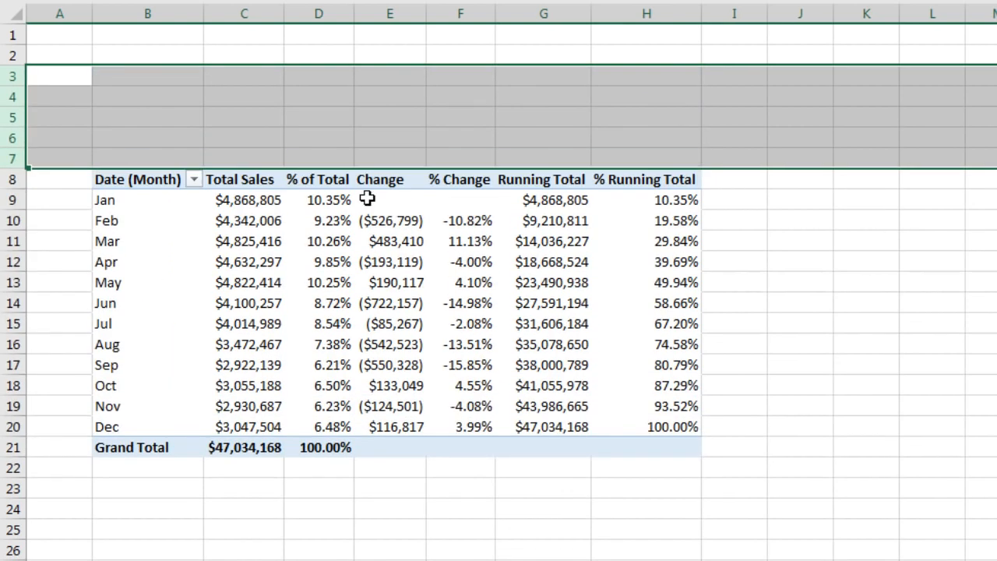
- Insert slicers for Date (Year) and City for the PivotTable
left_click(330, 200)
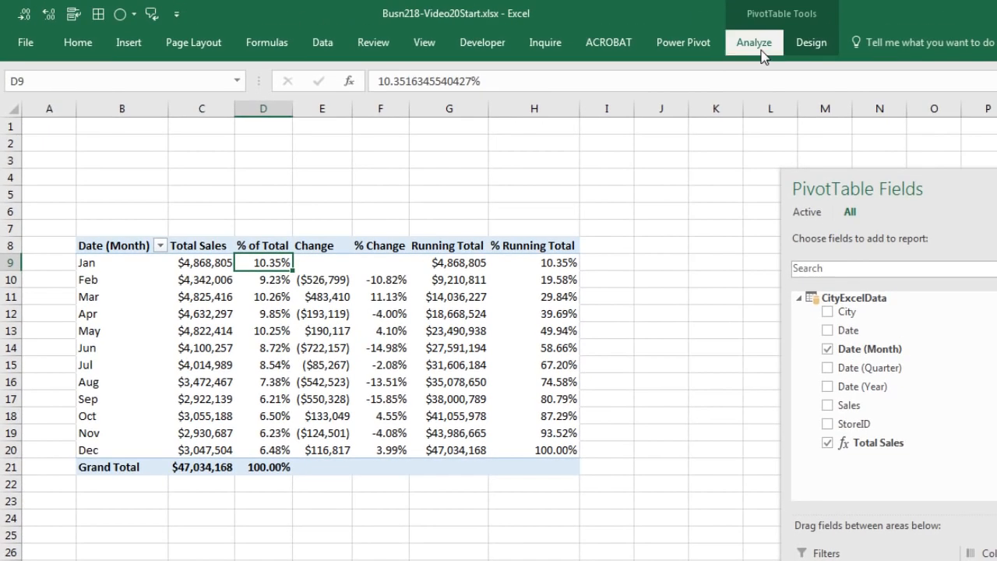
left_click(759, 45)
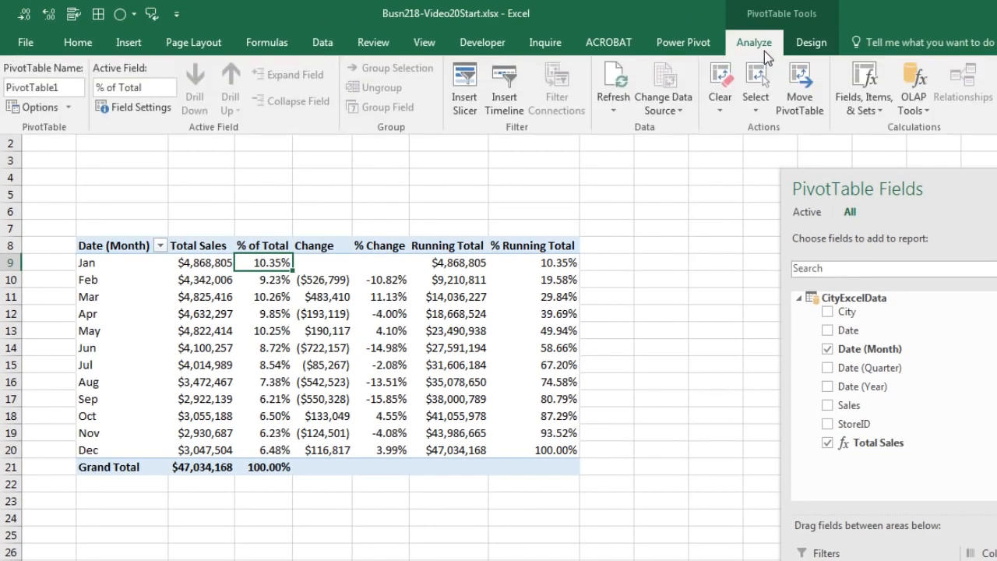
left_click(469, 102)
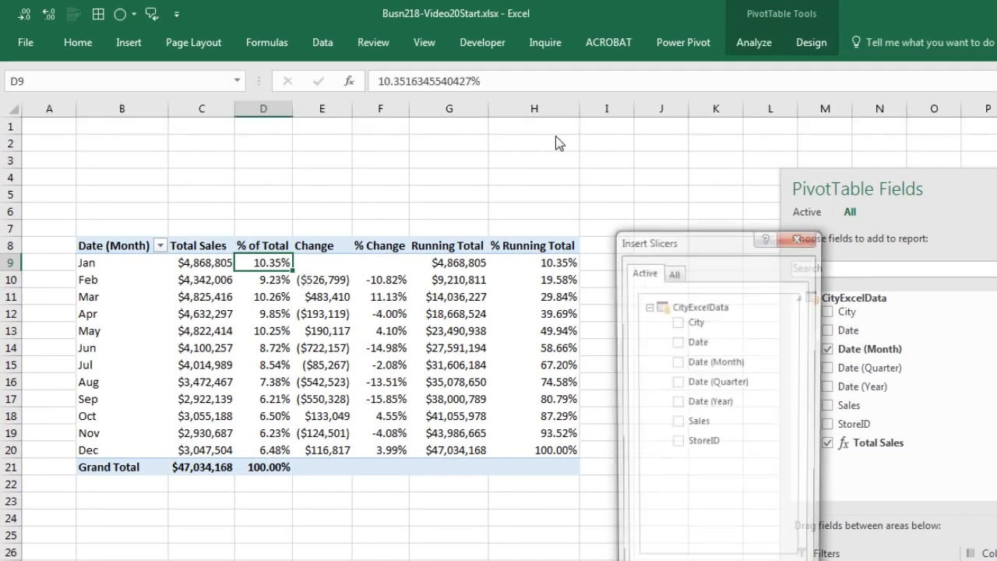
left_click(676, 404)
left_click(676, 321)
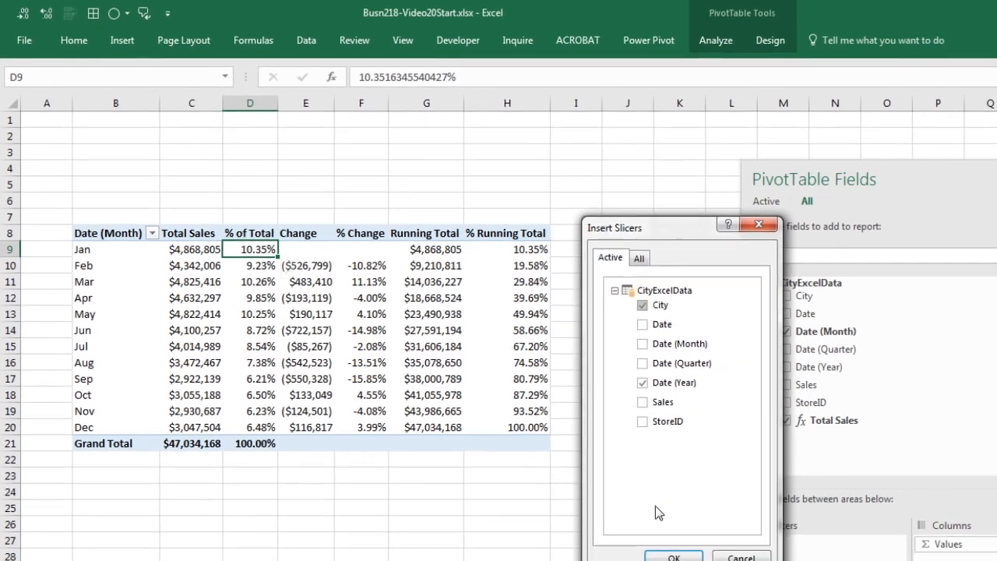
left_click(692, 553)
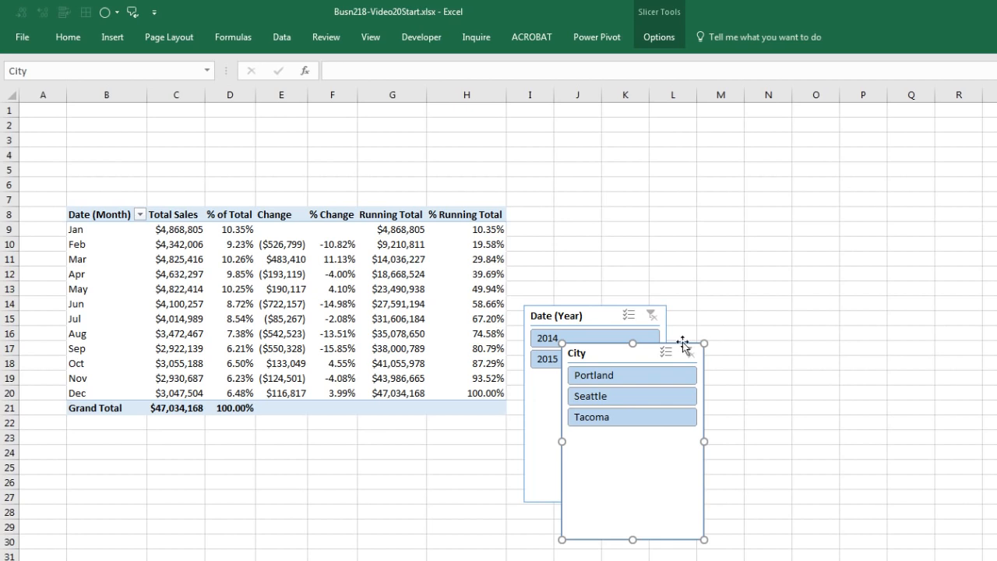
- Arrange the City slicer's buttons in three columns and set the slicer's height to 1 inch
left_click_drag(596, 341, 230, 127)
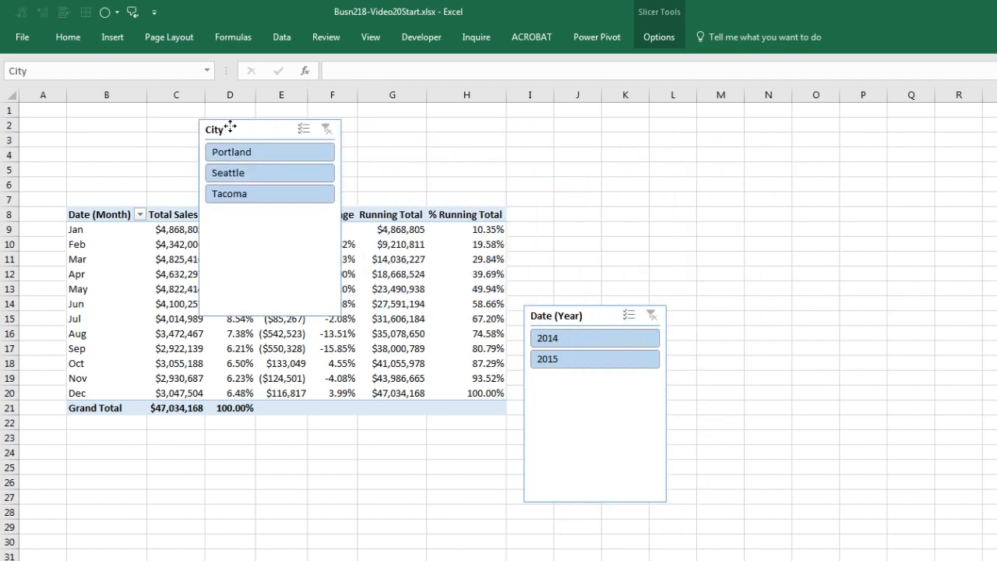
left_click(669, 39)
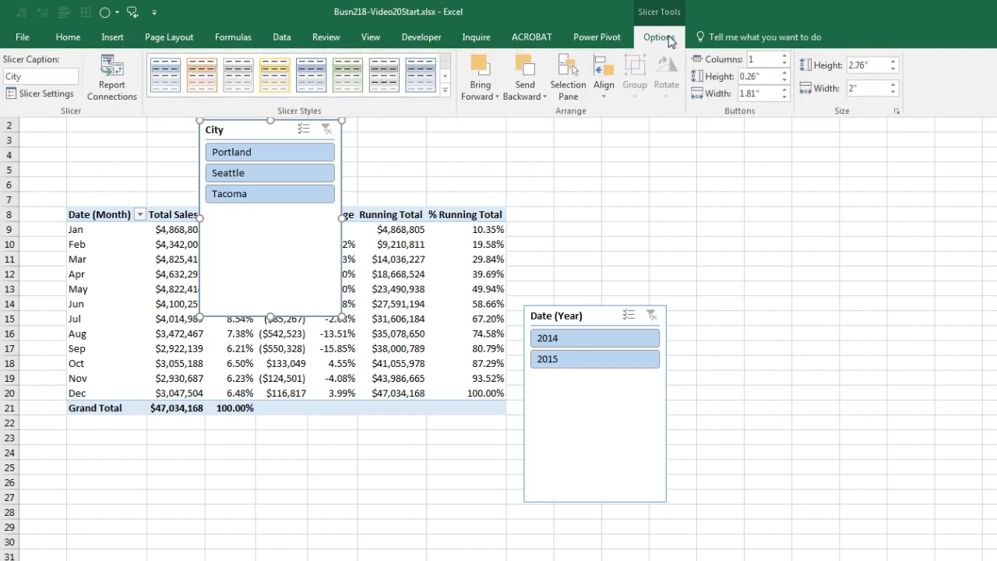
left_click(784, 57)
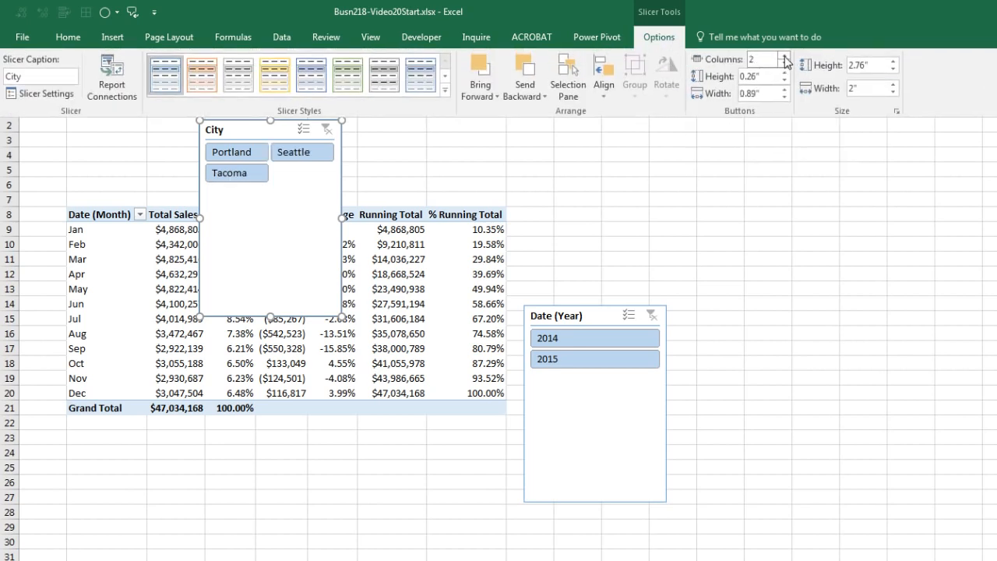
left_click(784, 57)
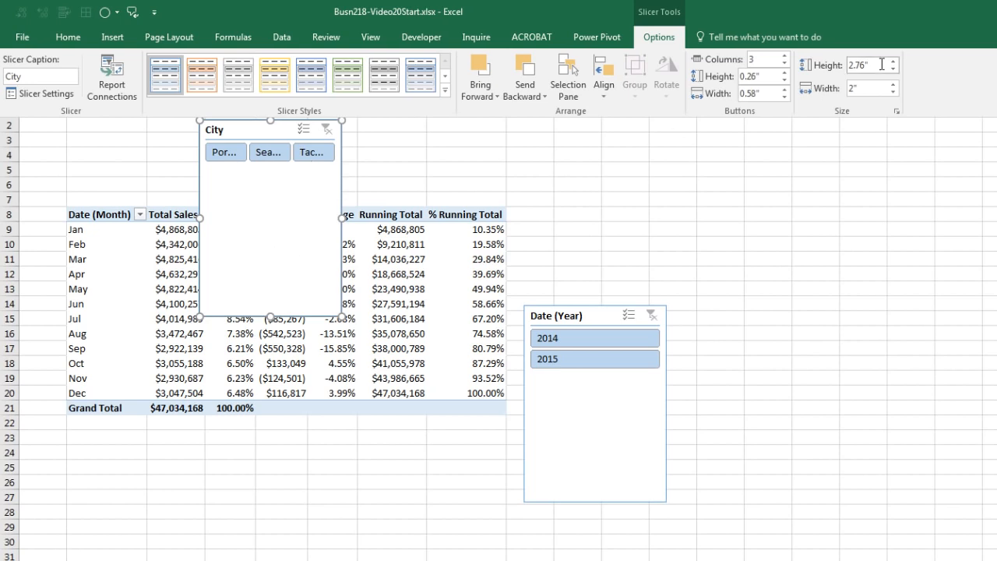
type("2")
key("Return")
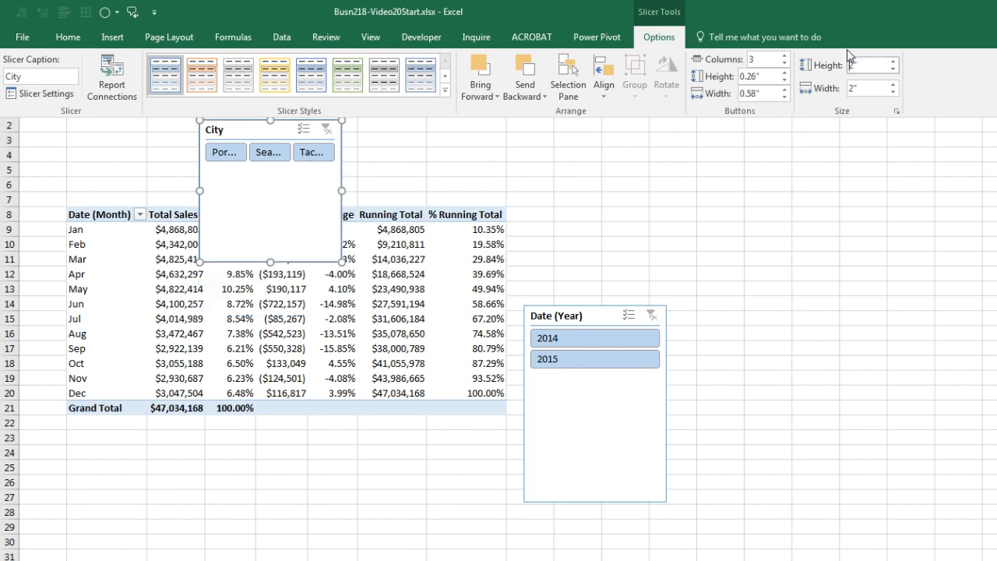
left_click(878, 65)
type("1")
key("Return")
- Place the City slicer in the blank rows above the Date (Month) column and widen it to about 2.95 inches
left_click_drag(251, 129, 125, 118)
left_click_drag(215, 144, 278, 148)
left_click_drag(162, 115, 160, 117)
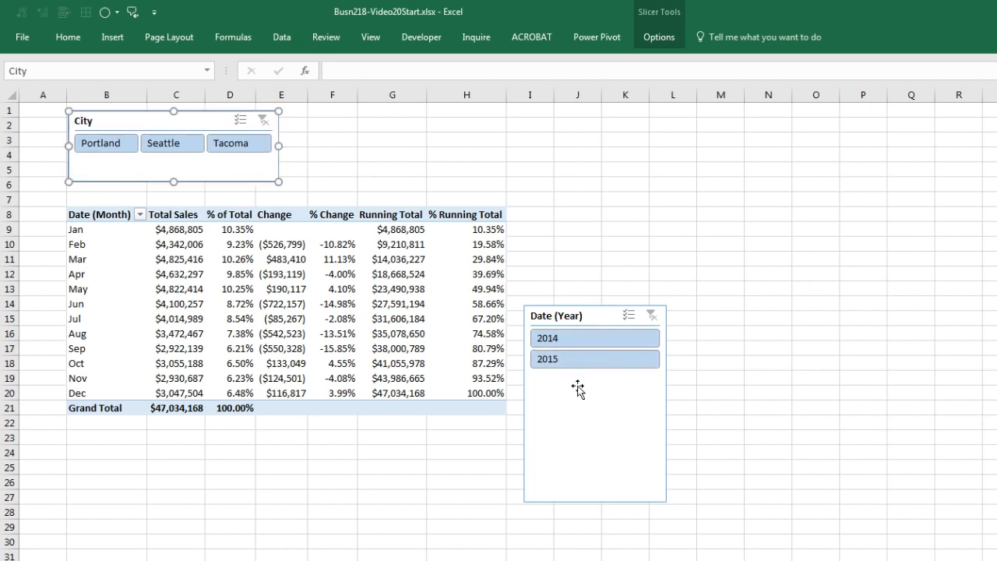
- Shrink the Date (Year) slicer around its two year buttons and place it above the Running Total and % Running Total columns
left_click_drag(585, 315, 588, 135)
left_click_drag(668, 322, 652, 203)
left_click_drag(590, 136, 443, 126)
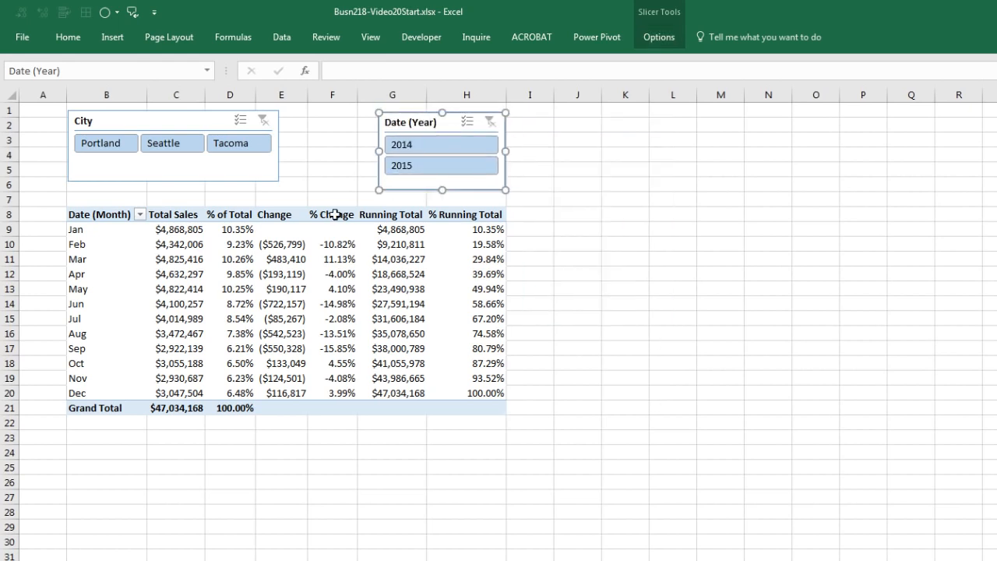
- Apply the Medium PivotTable style with a solid blue header row and no shading on the Grand Total row
left_click(331, 215)
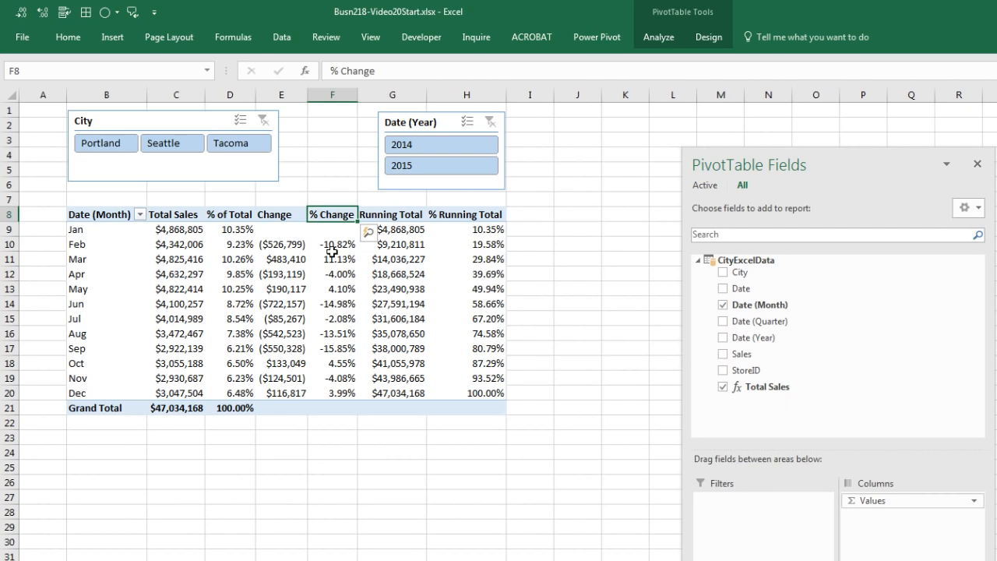
left_click(704, 37)
left_click(706, 92)
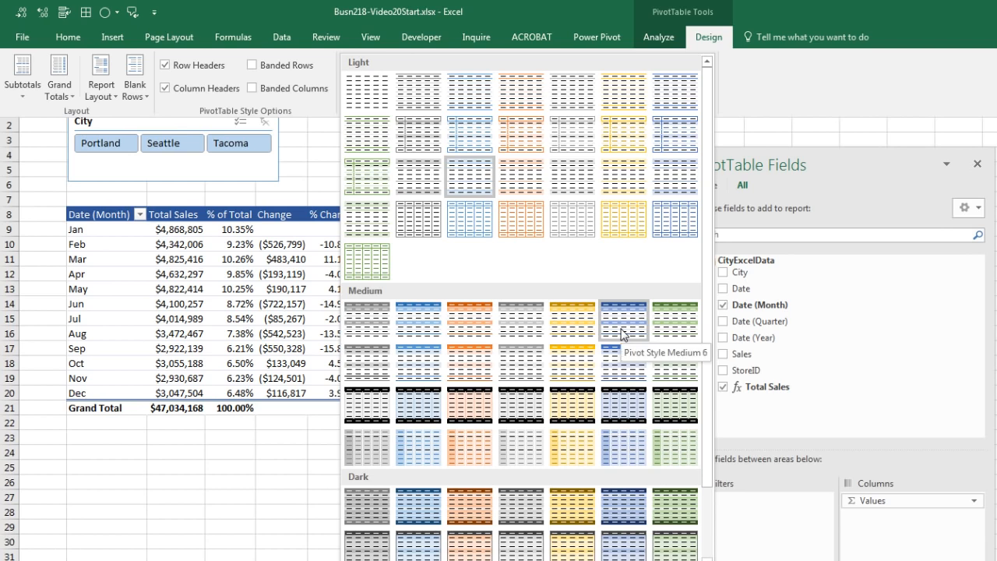
left_click(628, 369)
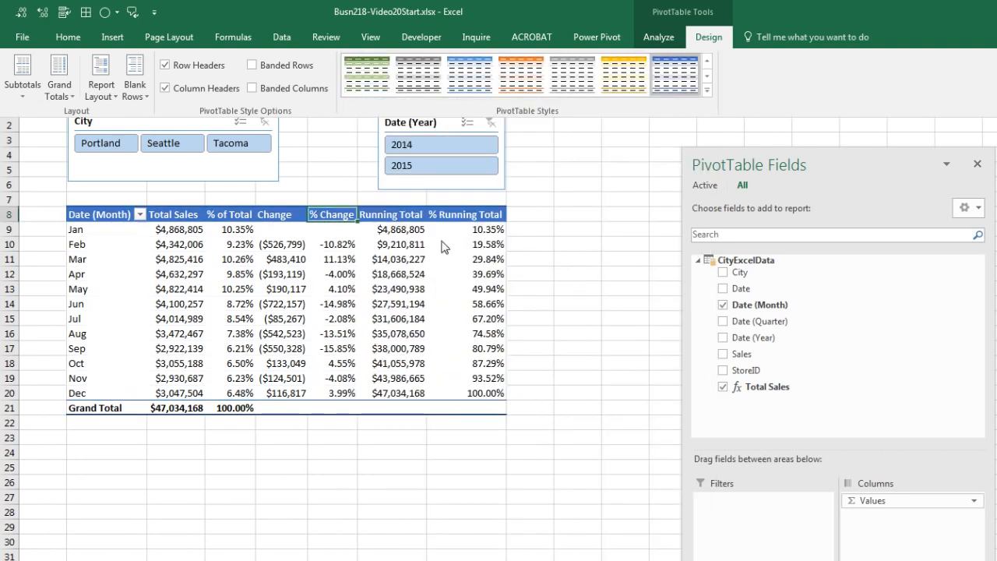
- Apply the dark slicer style with solid blue buttons to the City slicer and the Date (Year) slicer
left_click(254, 169)
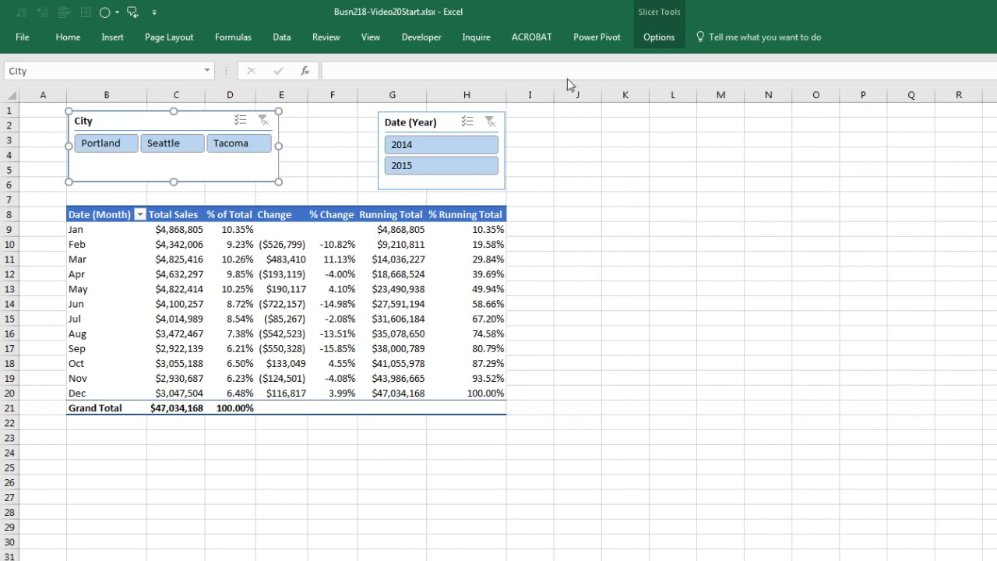
left_click(660, 36)
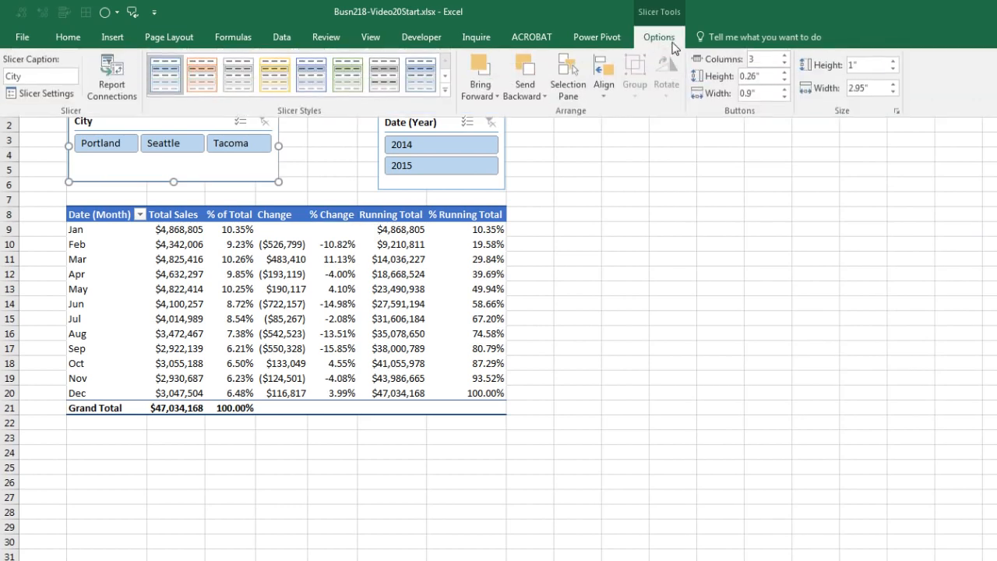
left_click(445, 90)
left_click(303, 161)
left_click(410, 186)
left_click(662, 39)
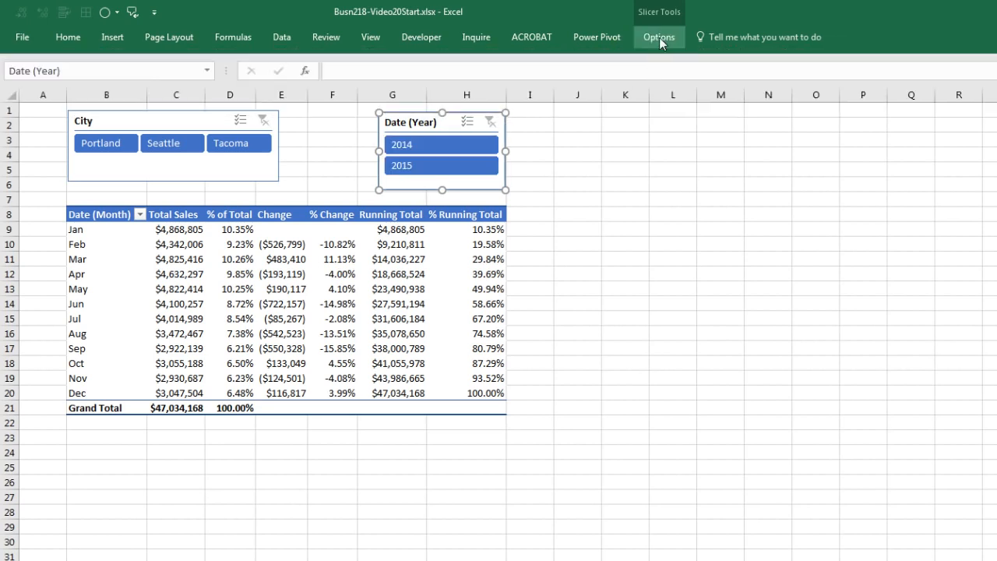
- Set the Date (Year) slicer's height to 1 inch
left_click(660, 39)
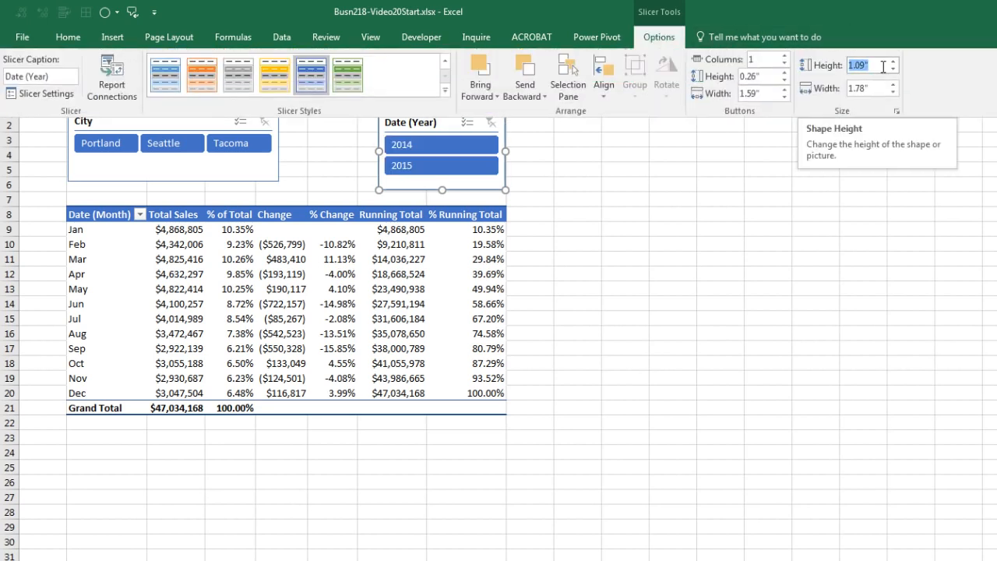
type("1")
key("Return")
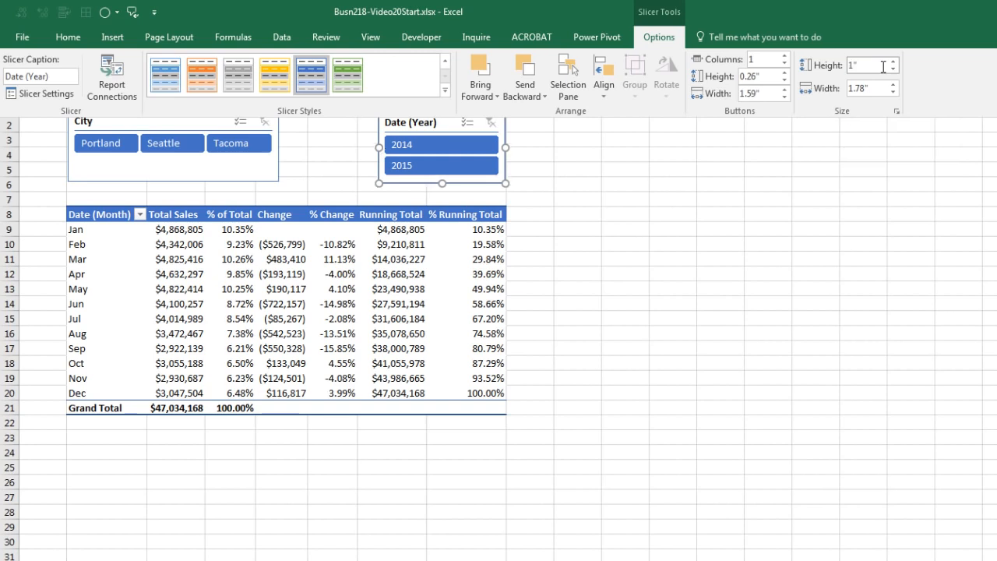
- Select the City and Date (Year) slicers together and align their top edges
left_click(177, 123, "ctrl")
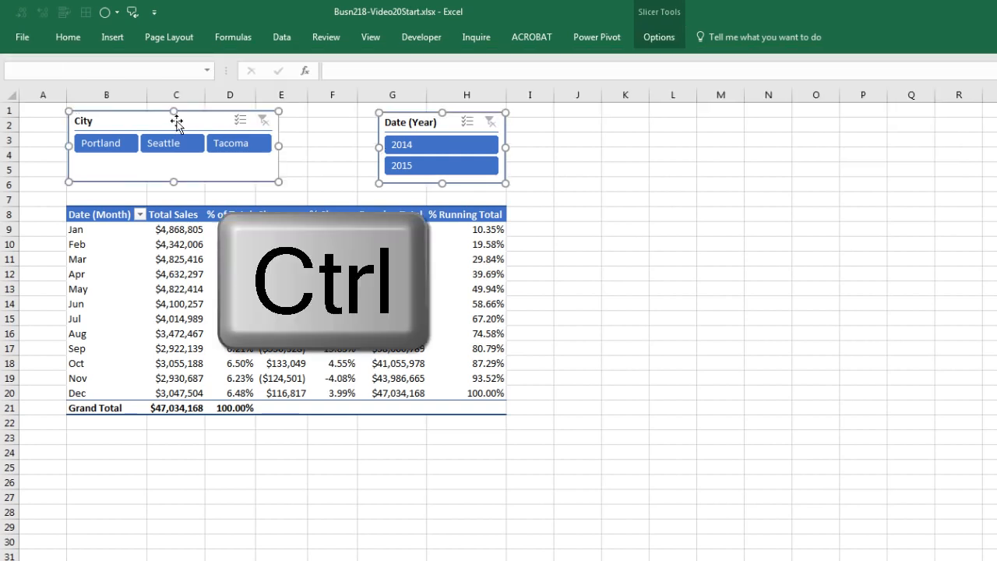
left_click(659, 40)
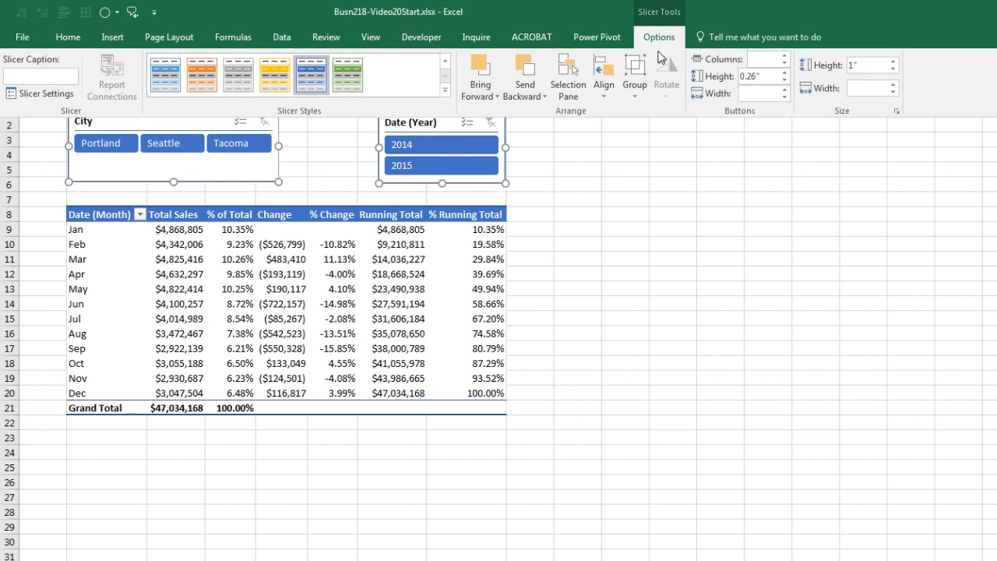
left_click(605, 94)
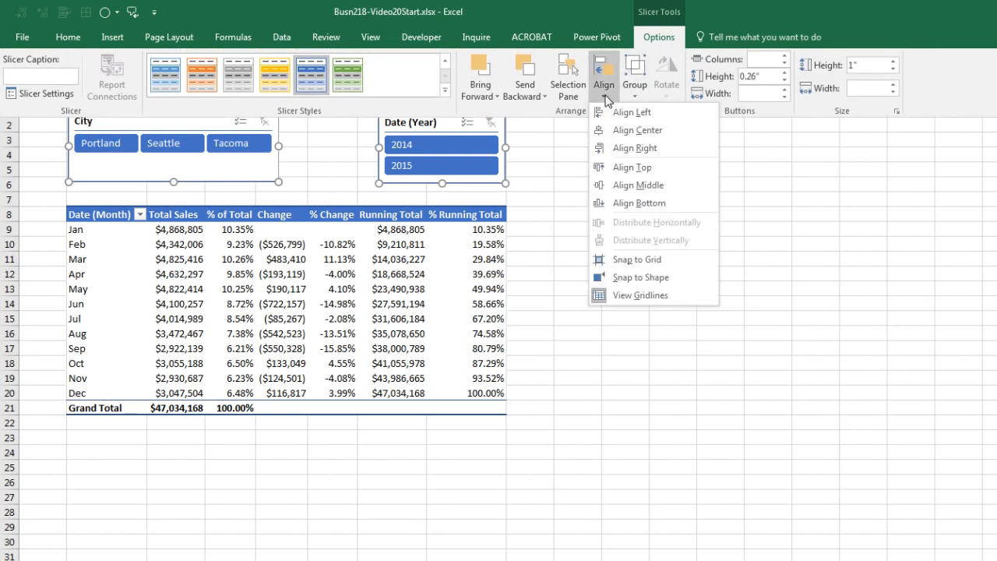
left_click(629, 173)
left_click(567, 160)
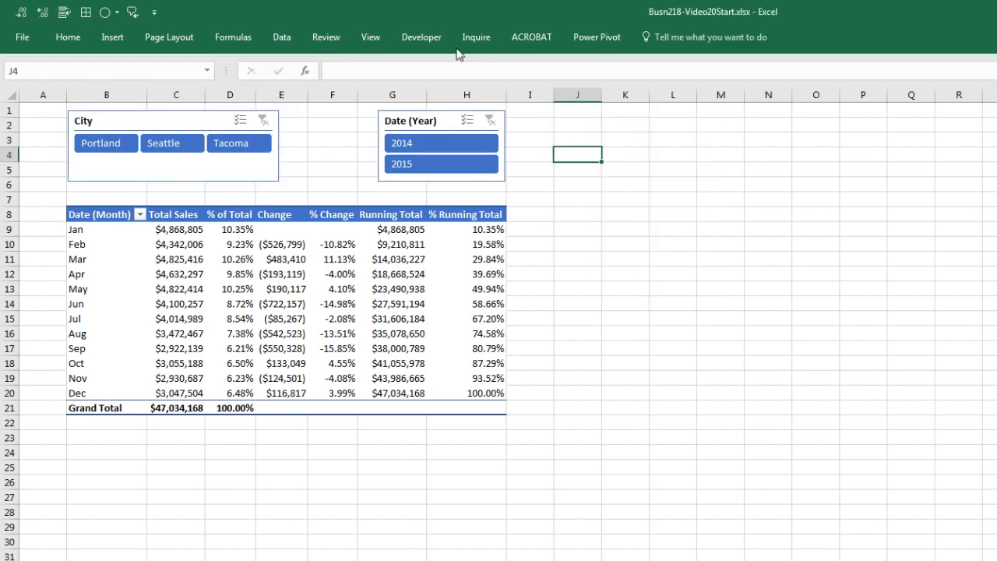
- Hide the gridlines on the report worksheet
left_click(360, 35)
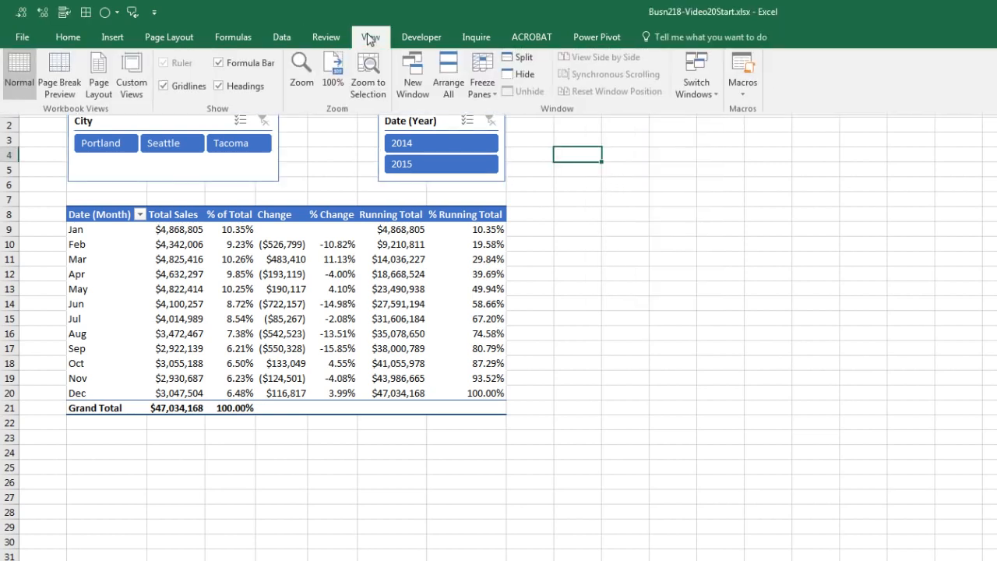
left_click(163, 88)
left_click(643, 288)
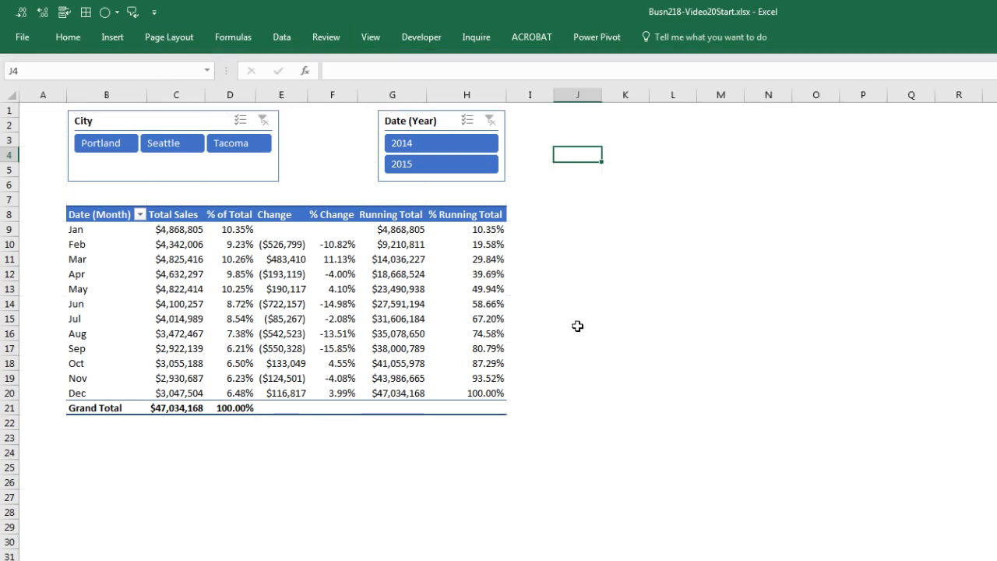
- Filter the PivotTable to Tacoma and 2014 with the slicers
left_click(231, 143)
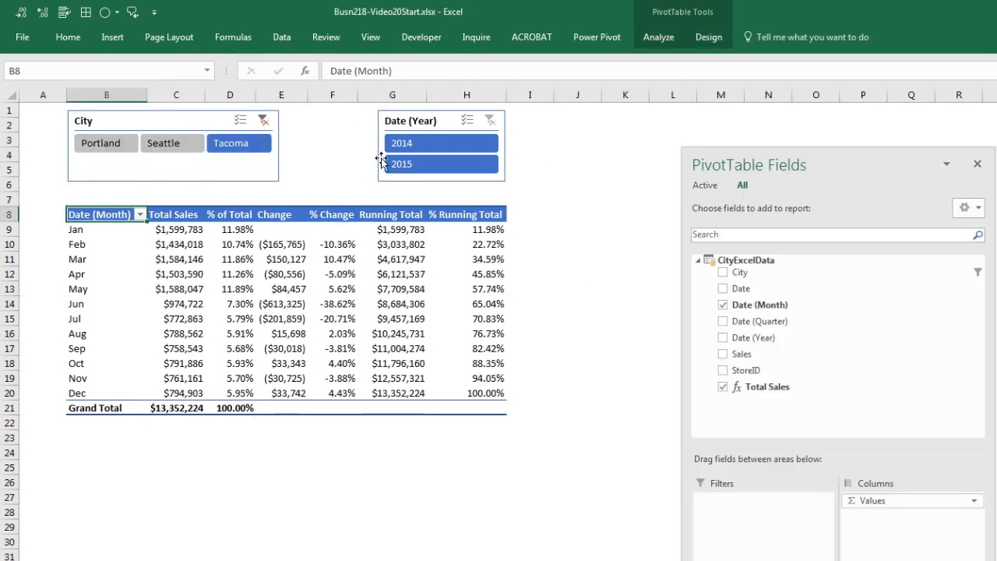
left_click(423, 147)
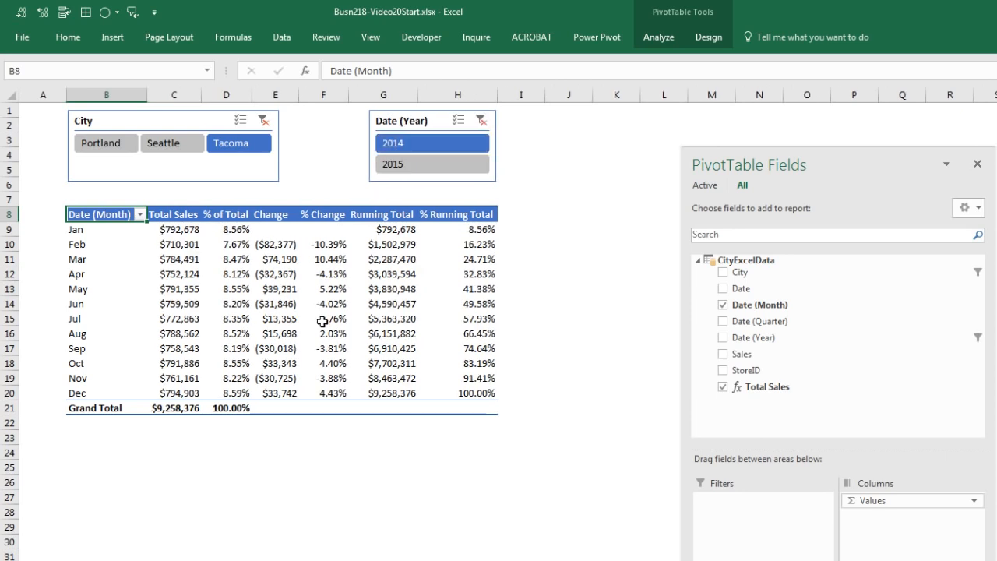
- Turn off autofitting of column widths on update in the PivotTable's options
right_click(318, 248)
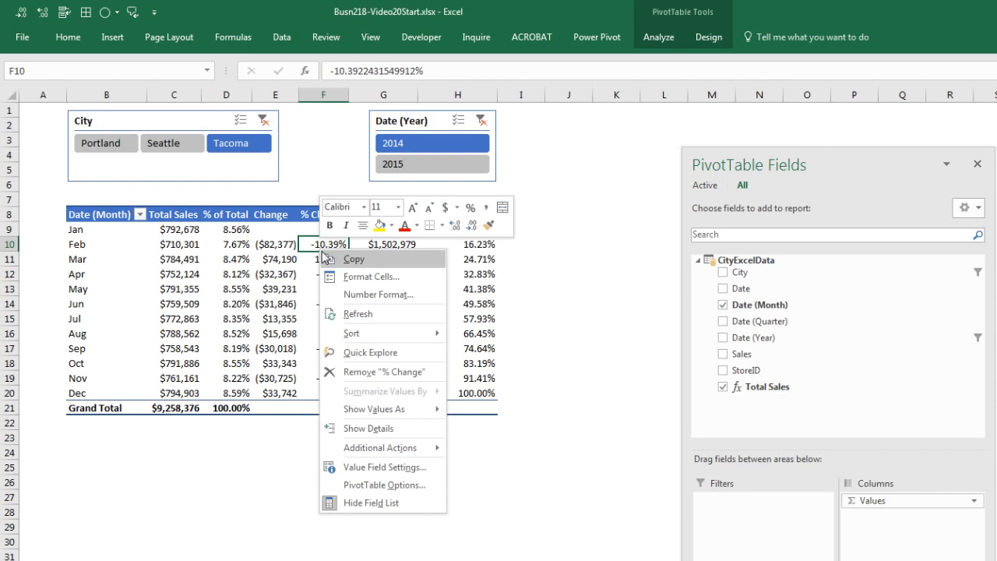
left_click(353, 484)
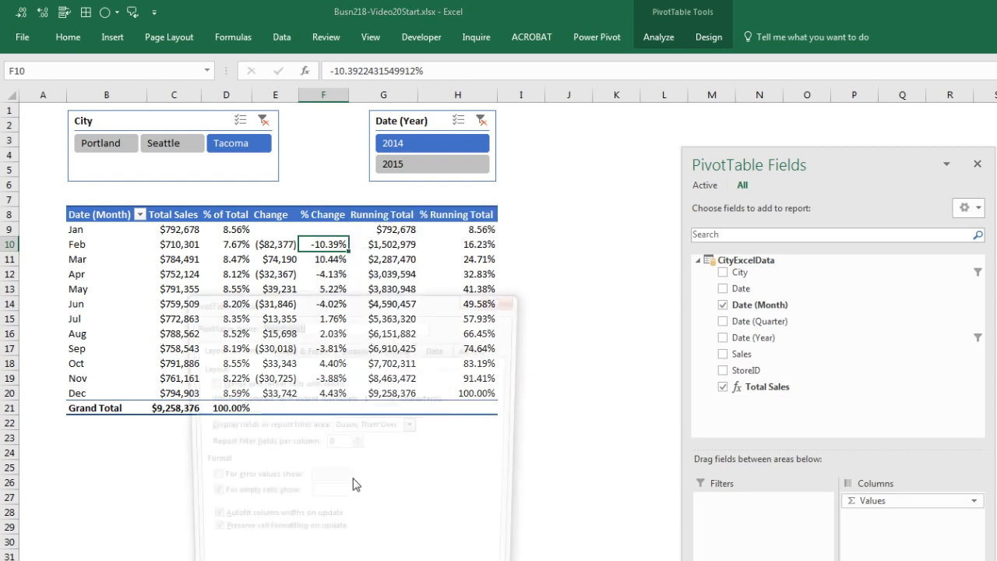
left_click_drag(310, 303, 375, 167)
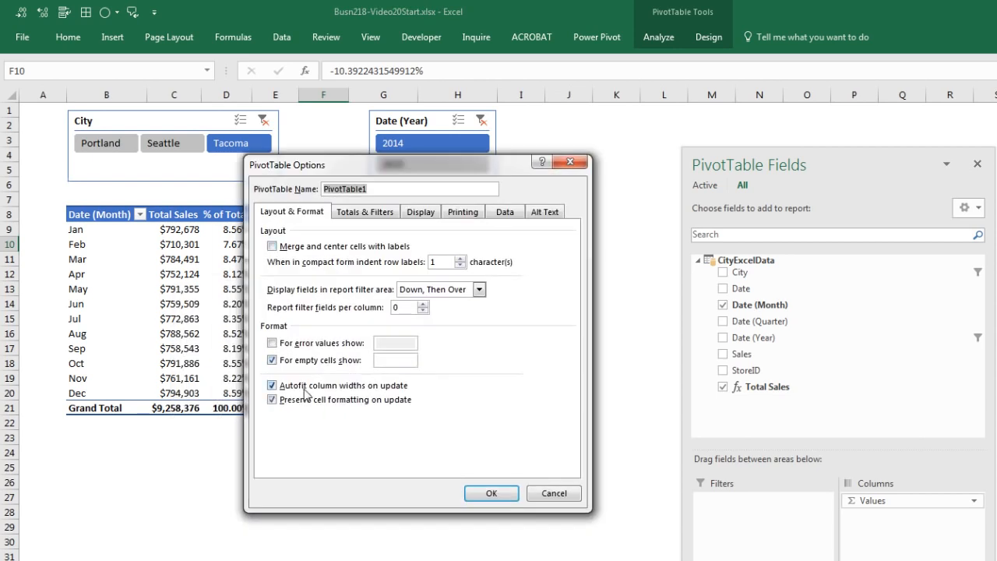
left_click(271, 386)
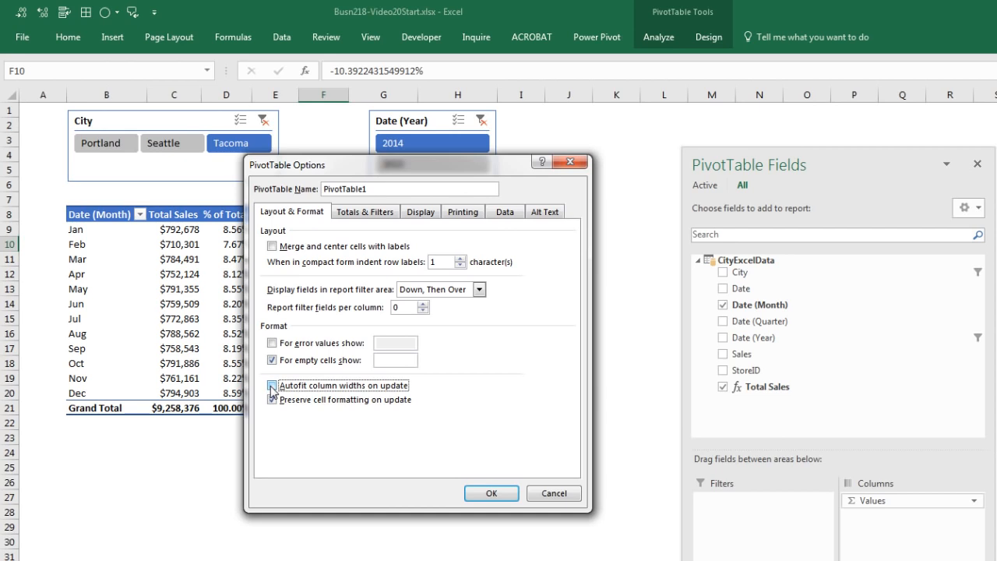
left_click(490, 496)
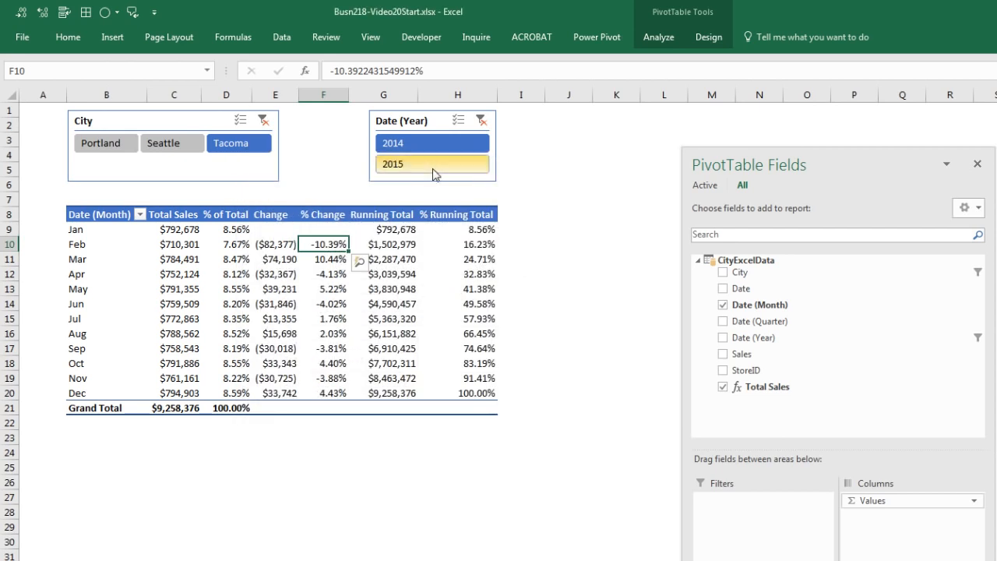
- Filter the PivotTable to 2015, trying Seattle before settling on Portland as the city
left_click(430, 166)
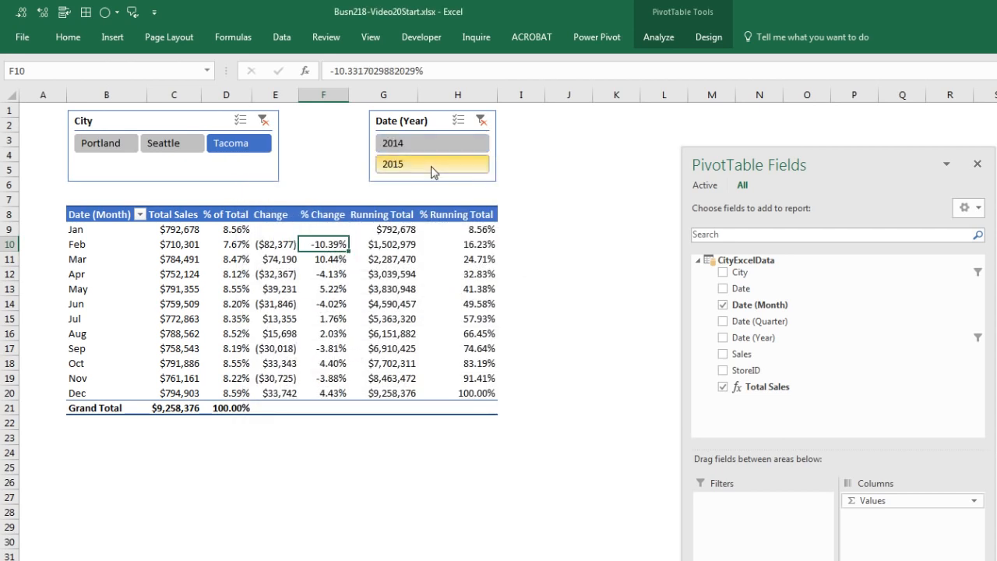
left_click(162, 145)
left_click(120, 155)
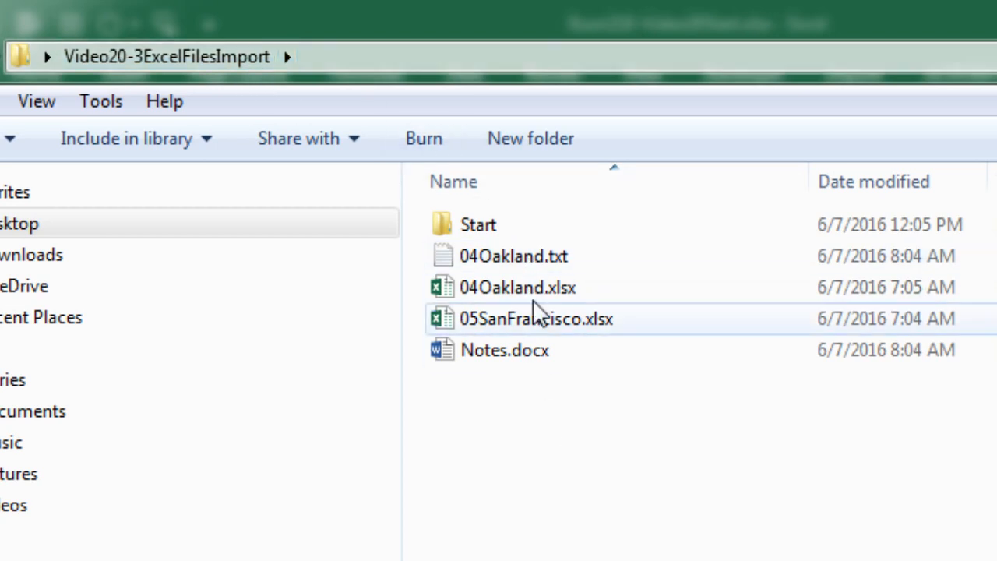
- Review the new files in the Video20-3ExcelFilesImport folder, examine the data in 04Oakland.xlsx, and close that workbook without saving
left_click(530, 268)
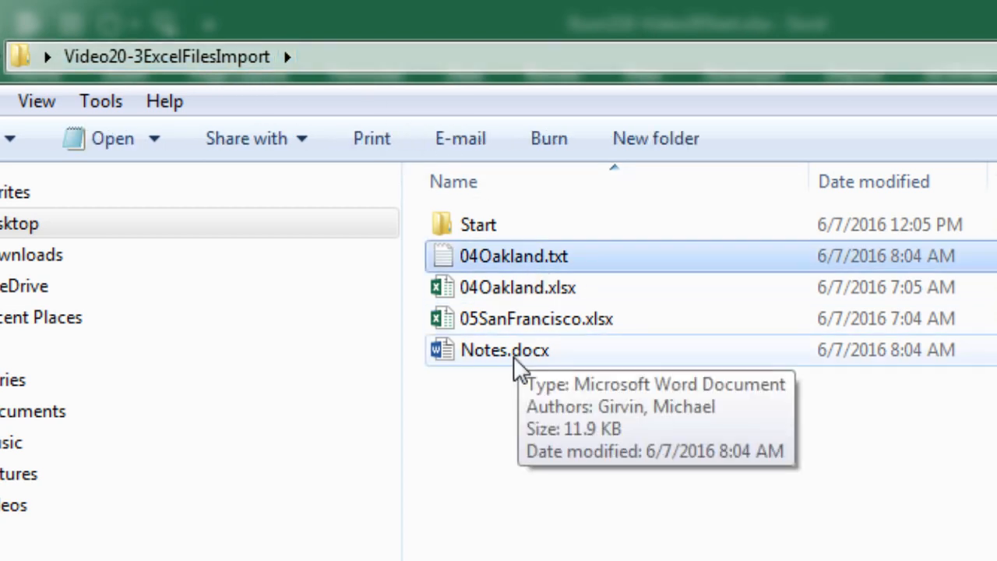
left_click(533, 357, "ctrl")
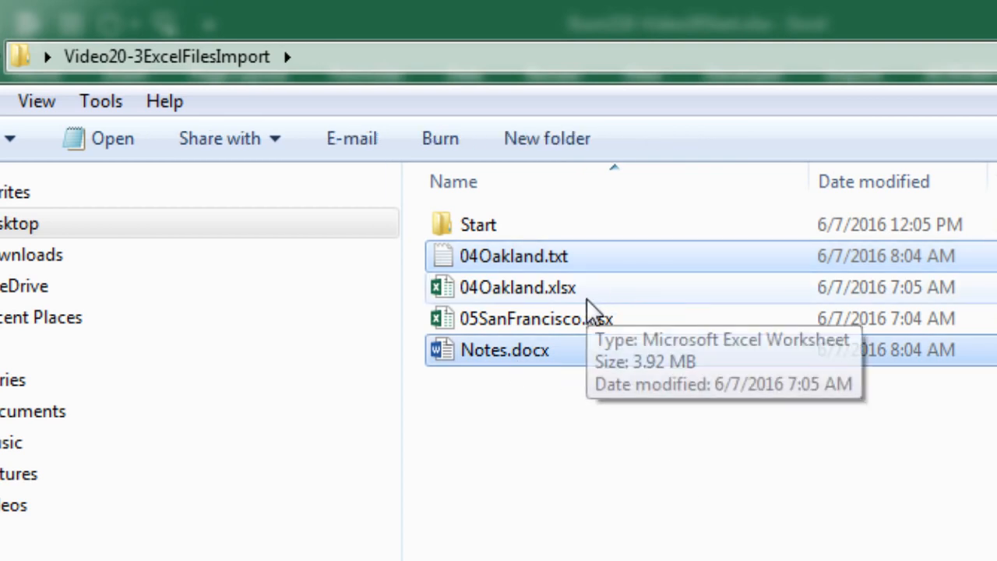
left_click(482, 290)
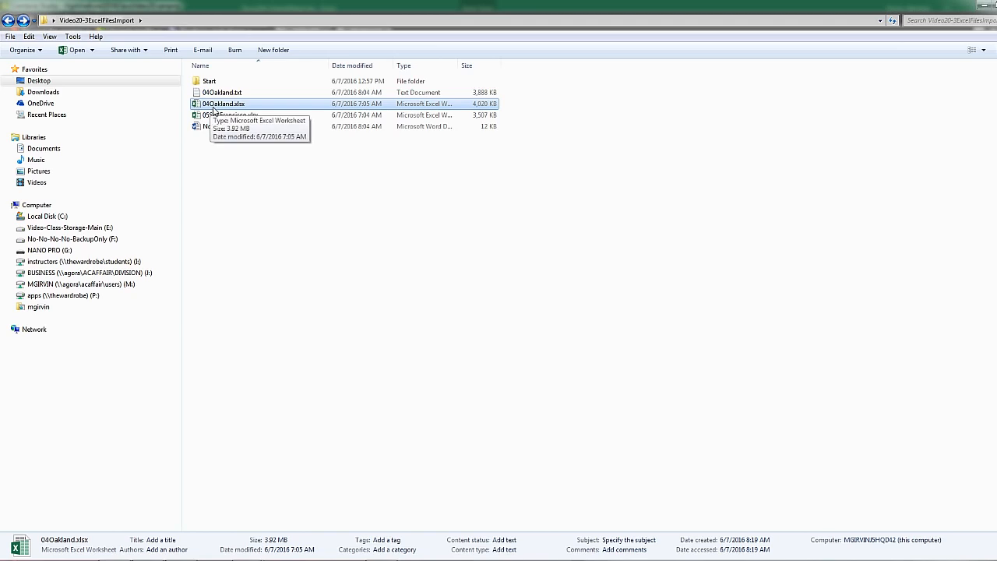
double_click(211, 108)
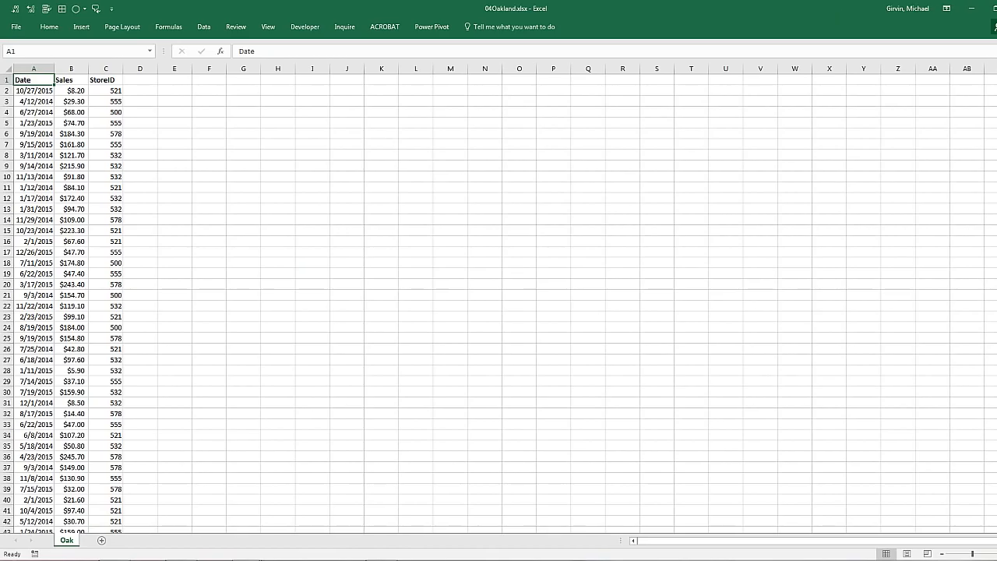
key("ctrl+w")
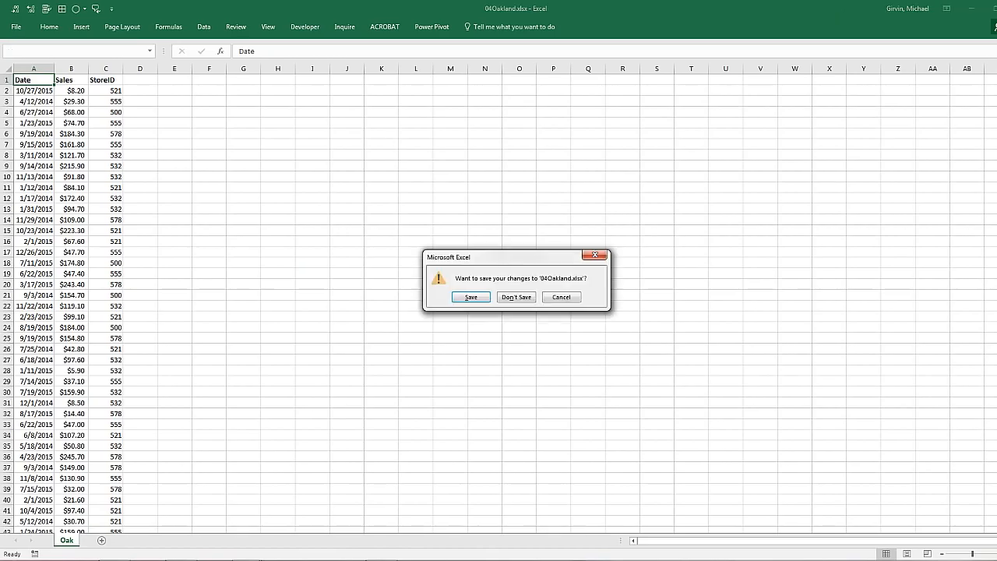
left_click(515, 297)
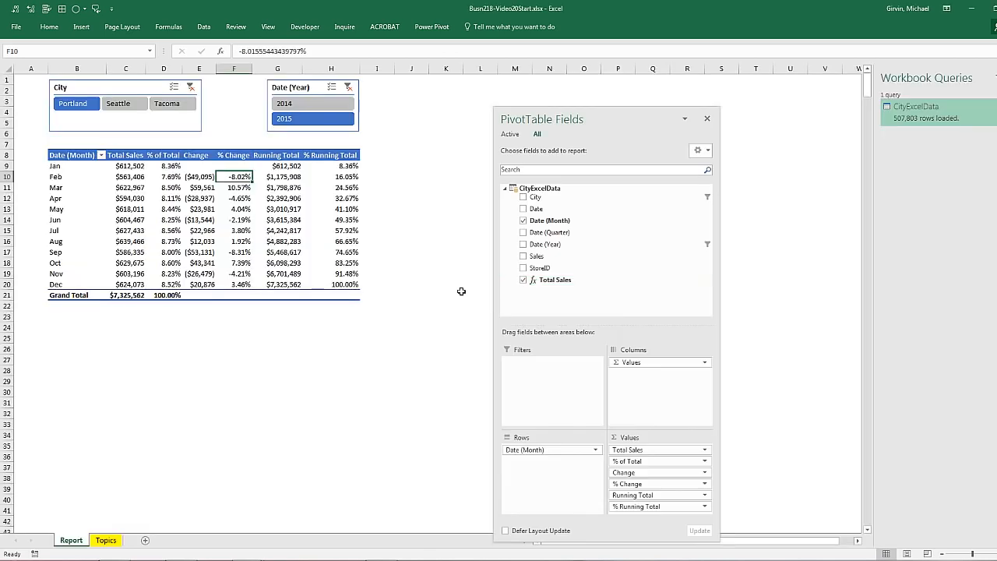
- Switch to File Explorer, view the files in the Start folder, and return to the Video20-3ExcelFilesImport folder
key("alt+Tab")
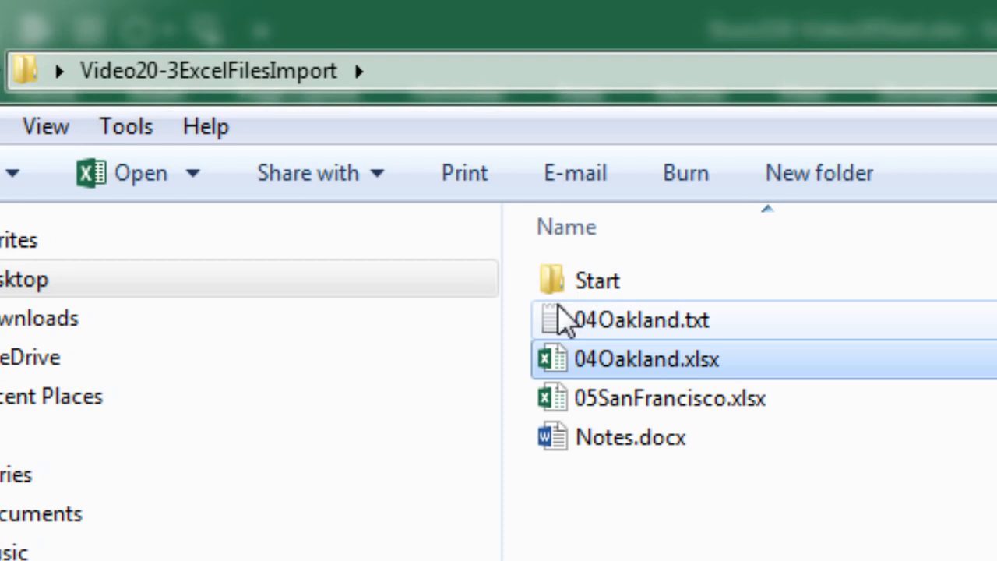
double_click(390, 181)
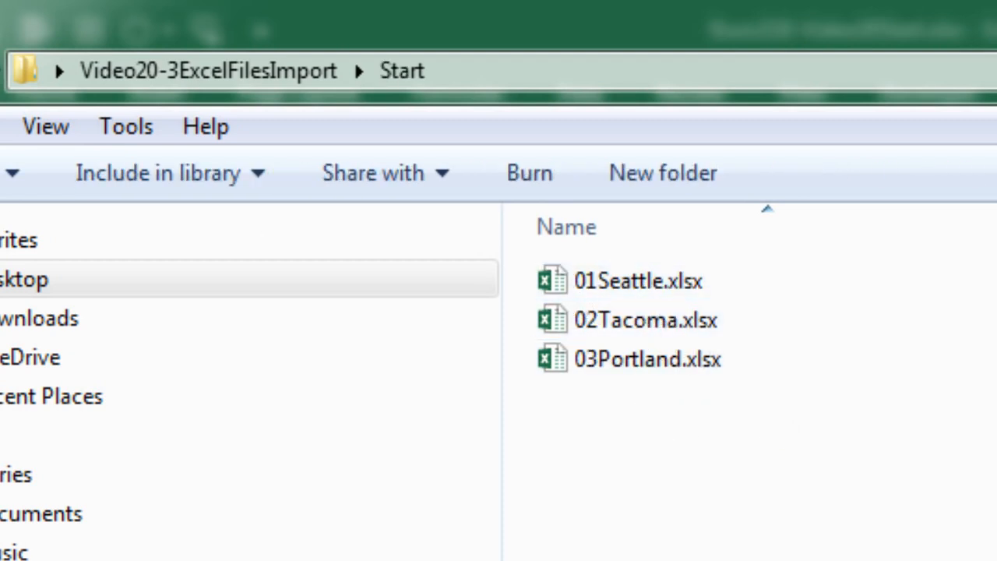
key("alt+Left")
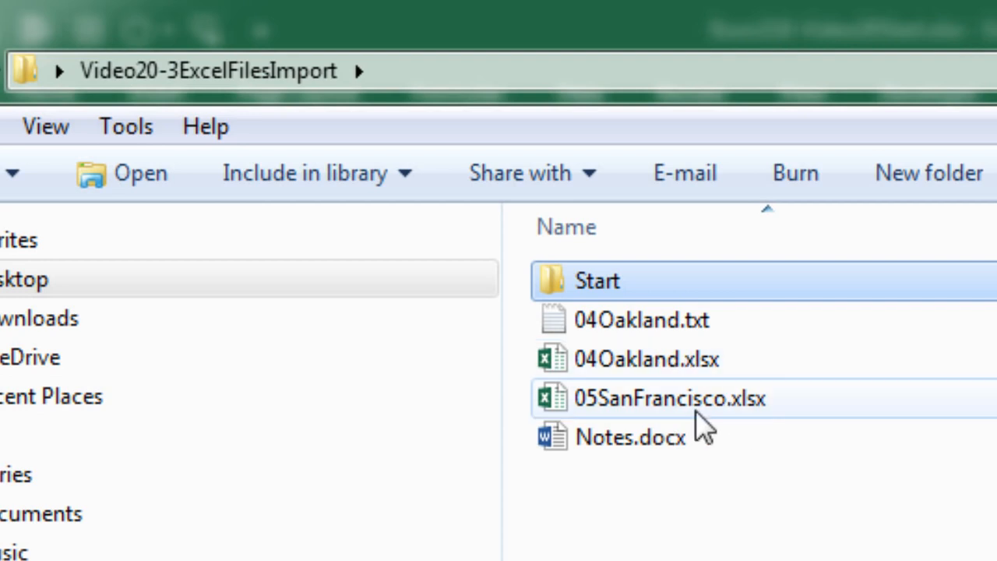
- Copy 04Oakland.txt, 04Oakland.xlsx, 05SanFrancisco.xlsx and Notes.docx into the Start folder
left_click(646, 339)
left_click(660, 458, "shift")
key("ctrl+c")
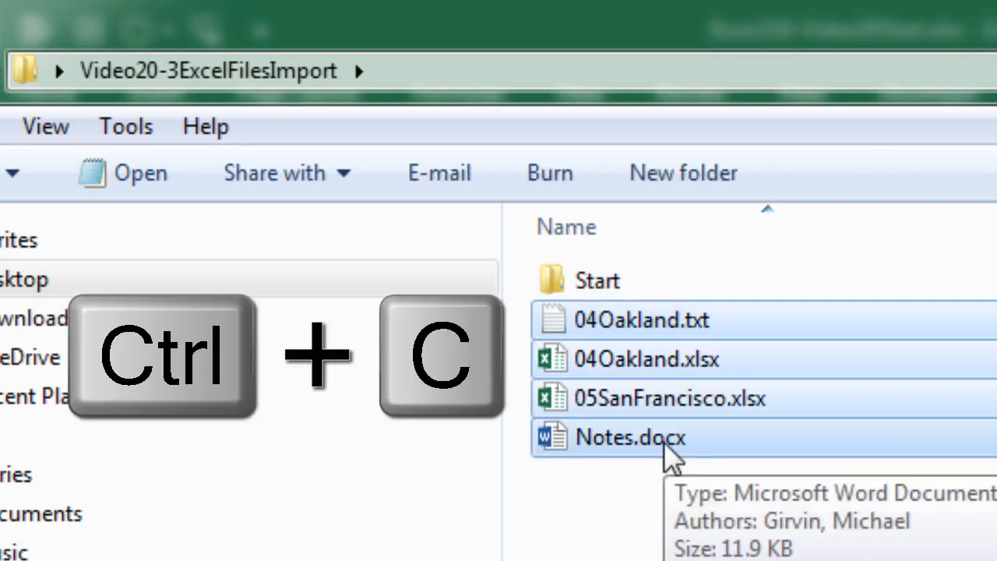
double_click(607, 283)
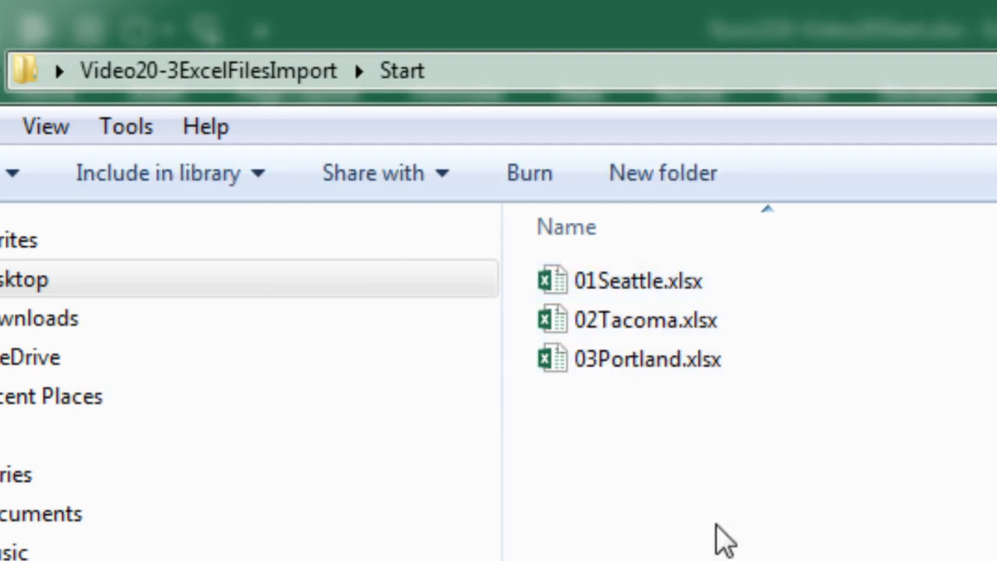
key("ctrl+v")
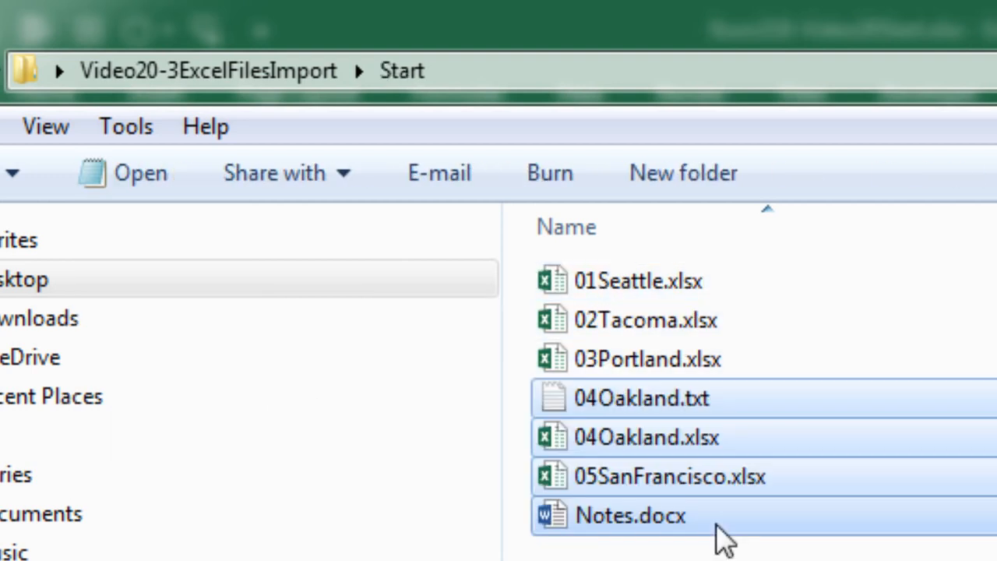
- Check the Start folder's name and contents without renaming it, and switch back to the Busn218-Video20Start.xlsx workbook in Excel
left_click(314, 88)
key("F2")
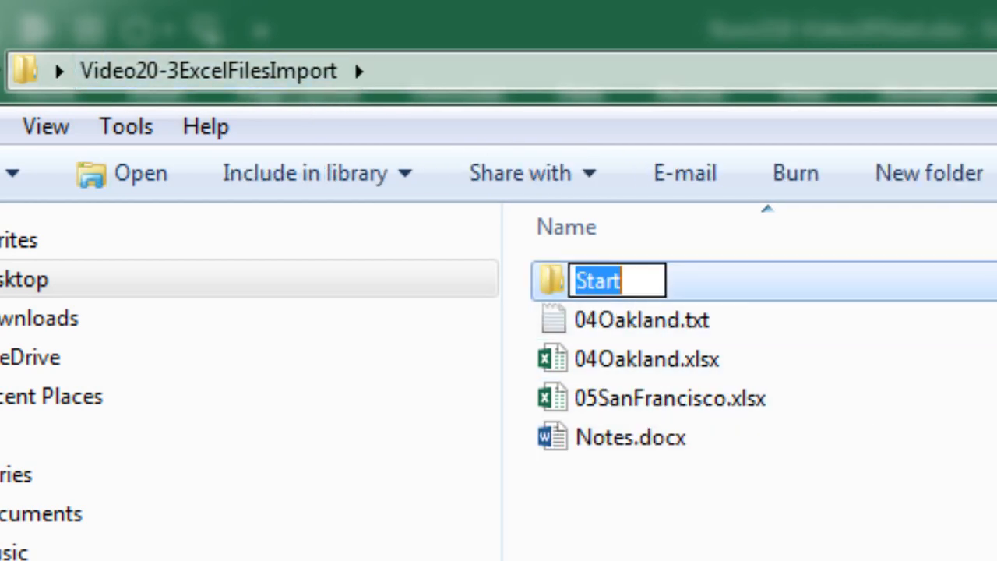
double_click(552, 282)
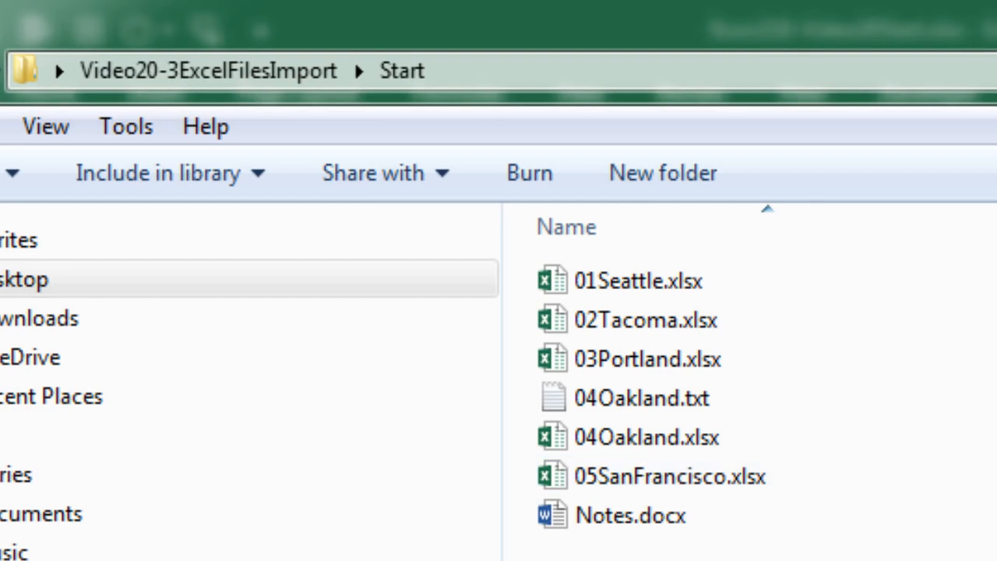
mouse_move(244, 549)
left_click(211, 537)
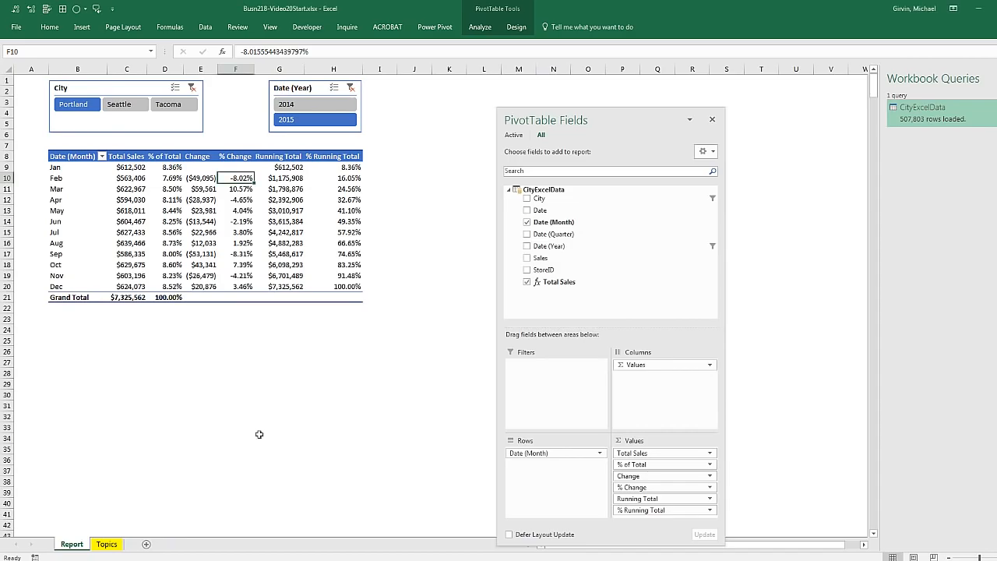
- Refresh all queries and connections in the workbook to bring the newly added city files into the report
left_click(207, 27)
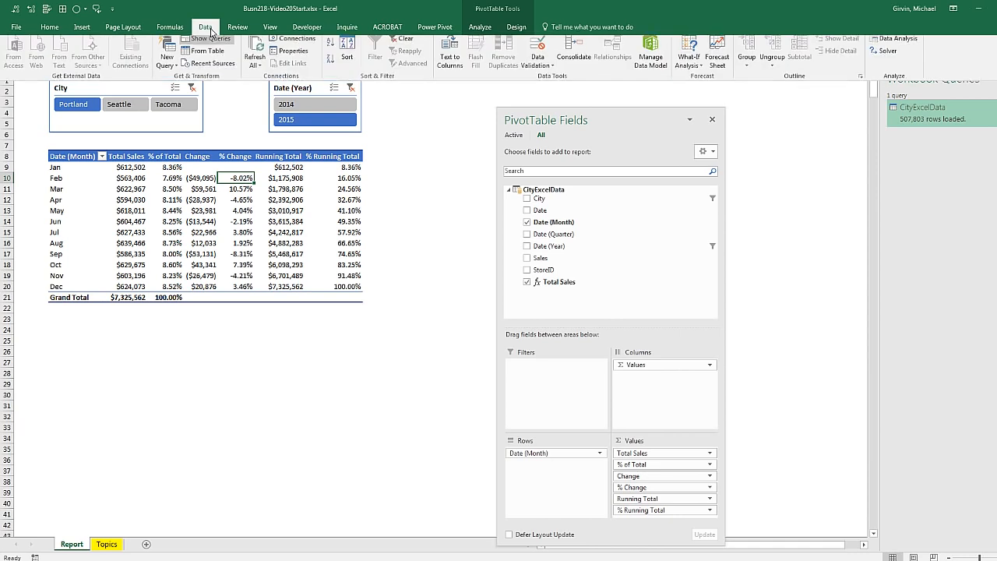
left_click(261, 71)
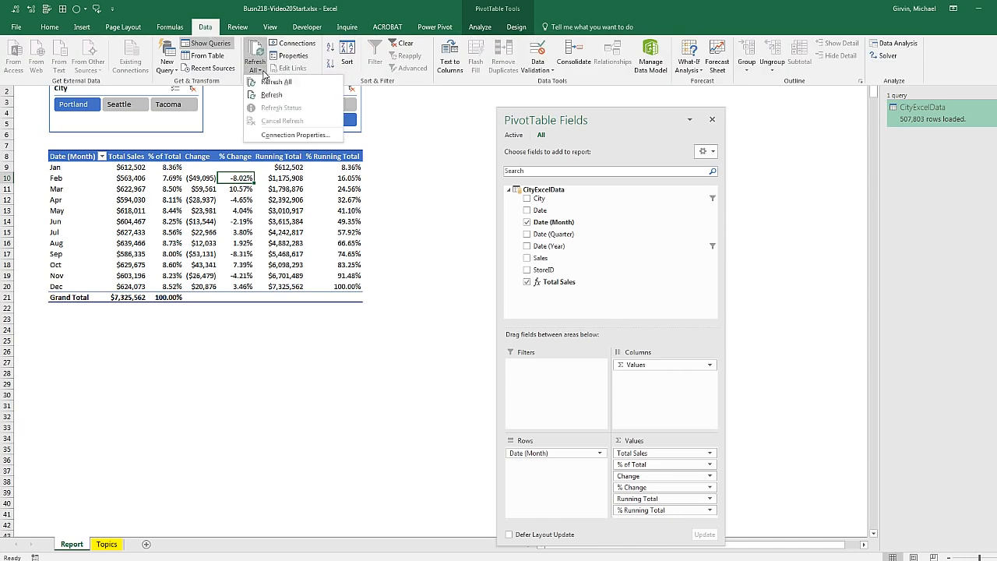
left_click(264, 76)
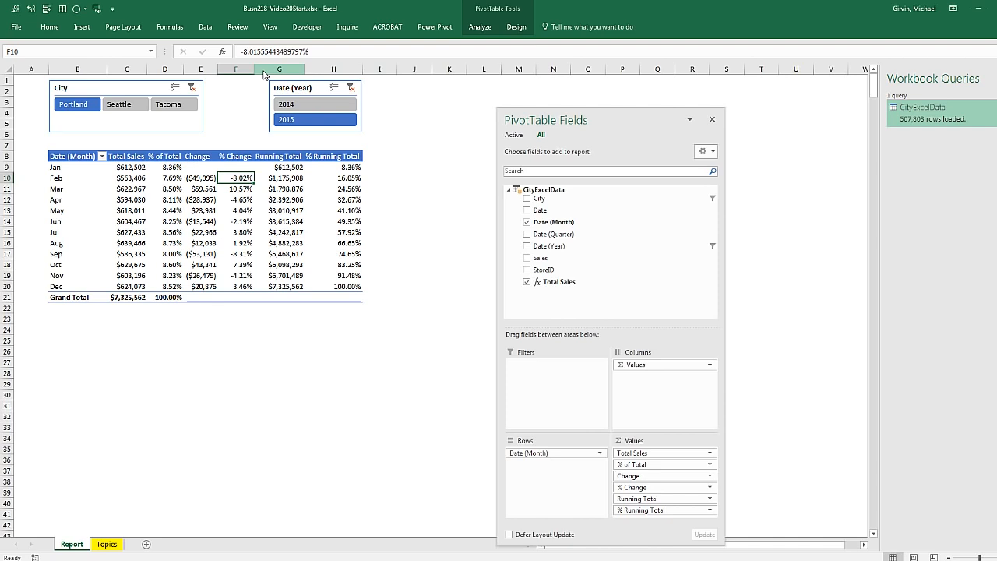
left_click(223, 344)
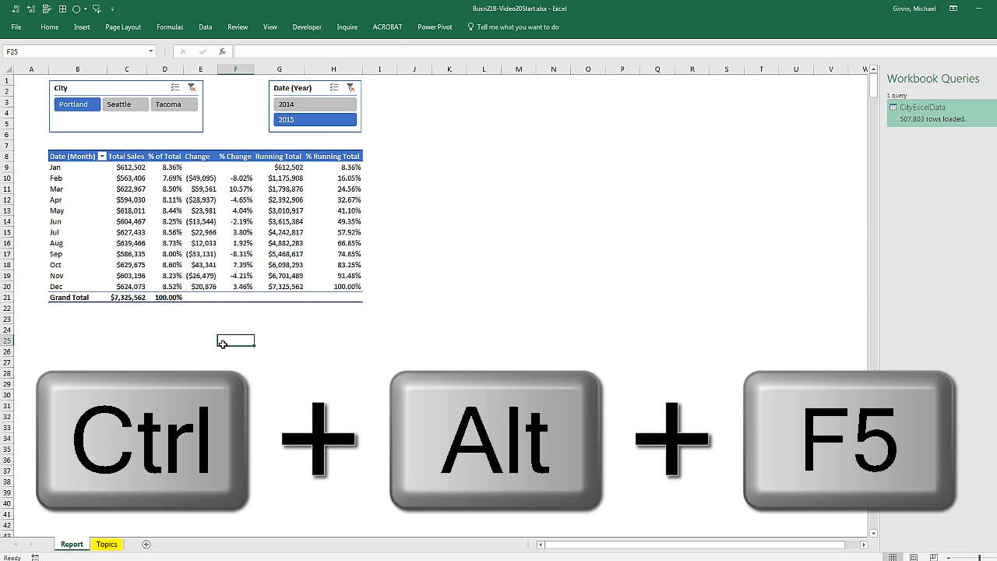
key("ctrl+alt+F5")
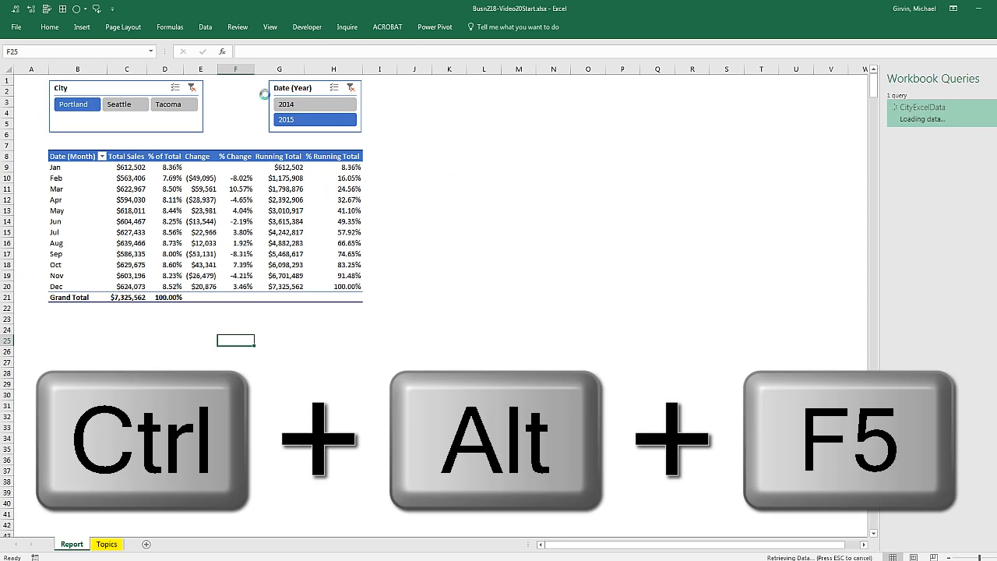
left_click(425, 102)
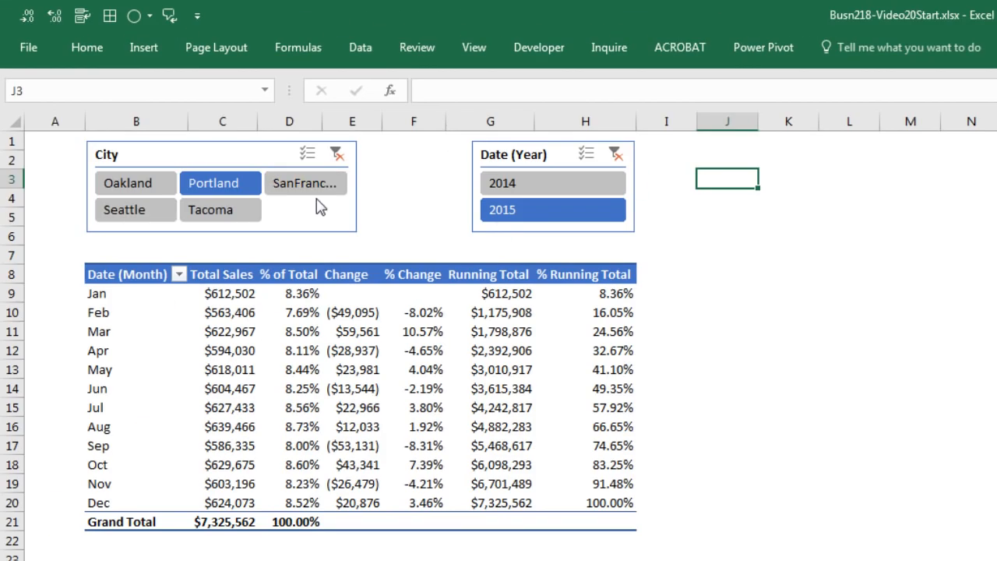
- Filter the PivotTable by SanFrancisco and then Oakland, and widen the City slicer until the full SanFrancisco label fits
left_click(313, 192)
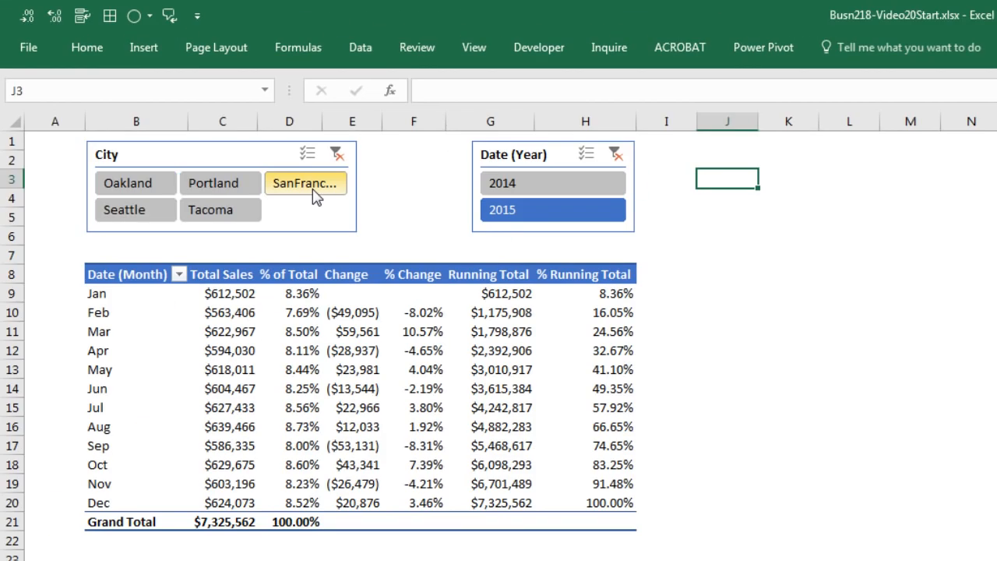
left_click(137, 182)
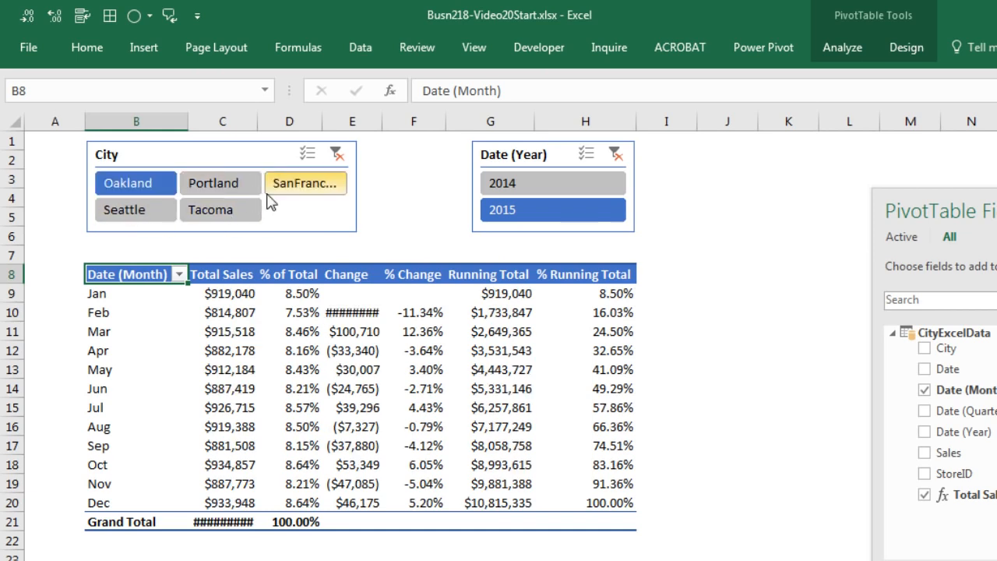
left_click_drag(355, 194, 391, 187)
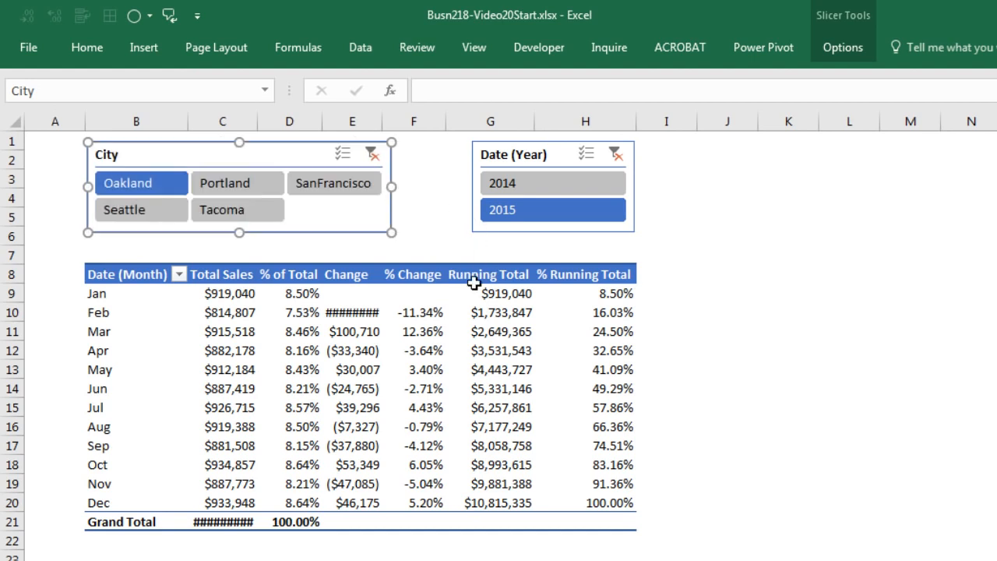
- Filter the PivotTable by SanFrancisco, Portland and Tacoma in turn with the City slicer, ending on Tacoma
left_click(294, 184)
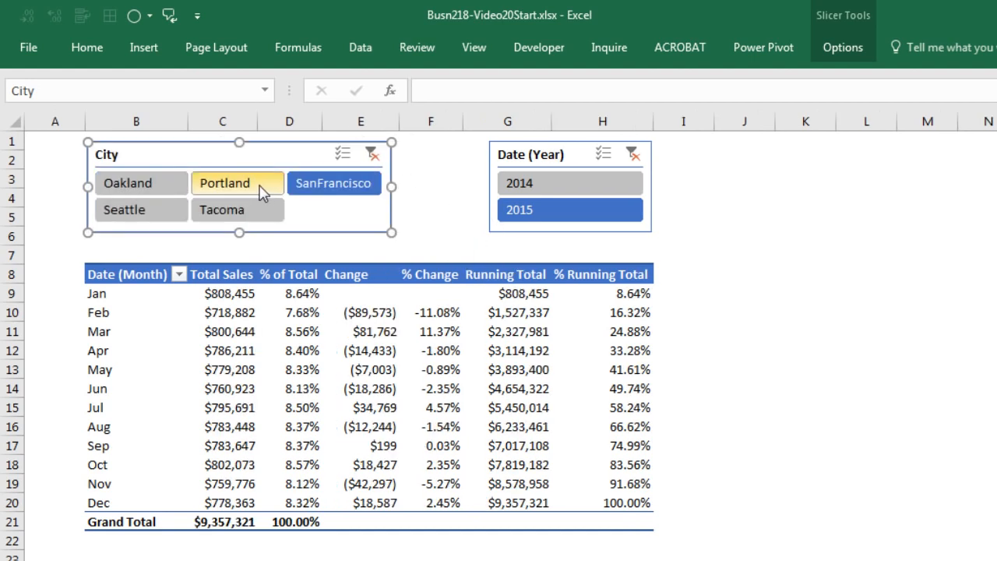
left_click(260, 190)
left_click(260, 214)
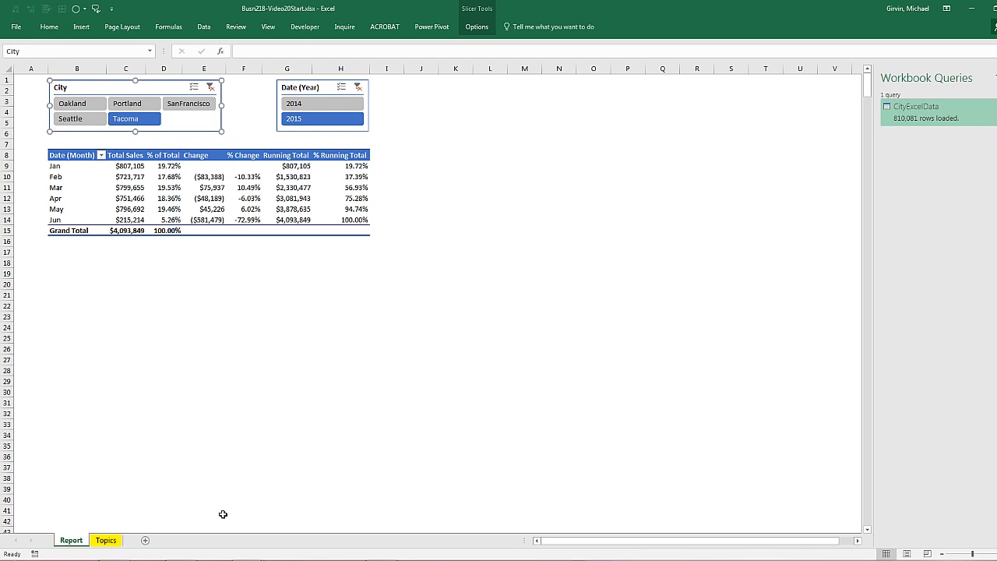
- Review the file-based source options for a new query, including From Folder
left_click(203, 27)
left_click(168, 66)
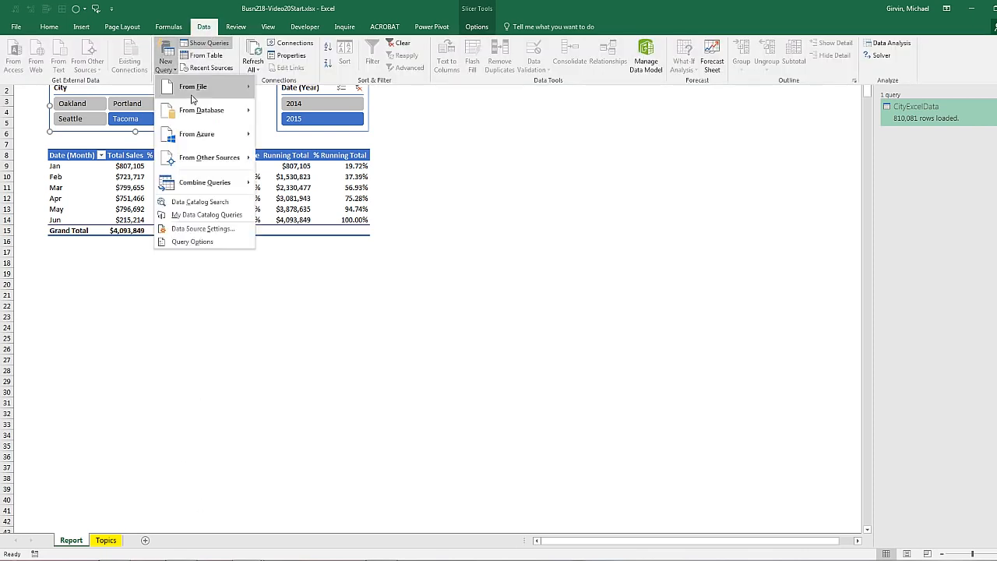
mouse_move(211, 87)
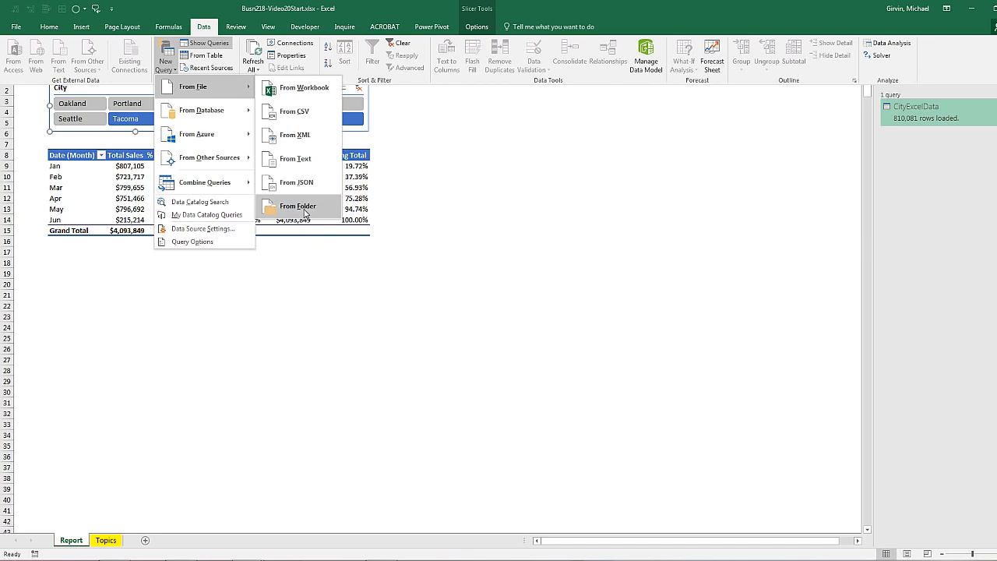